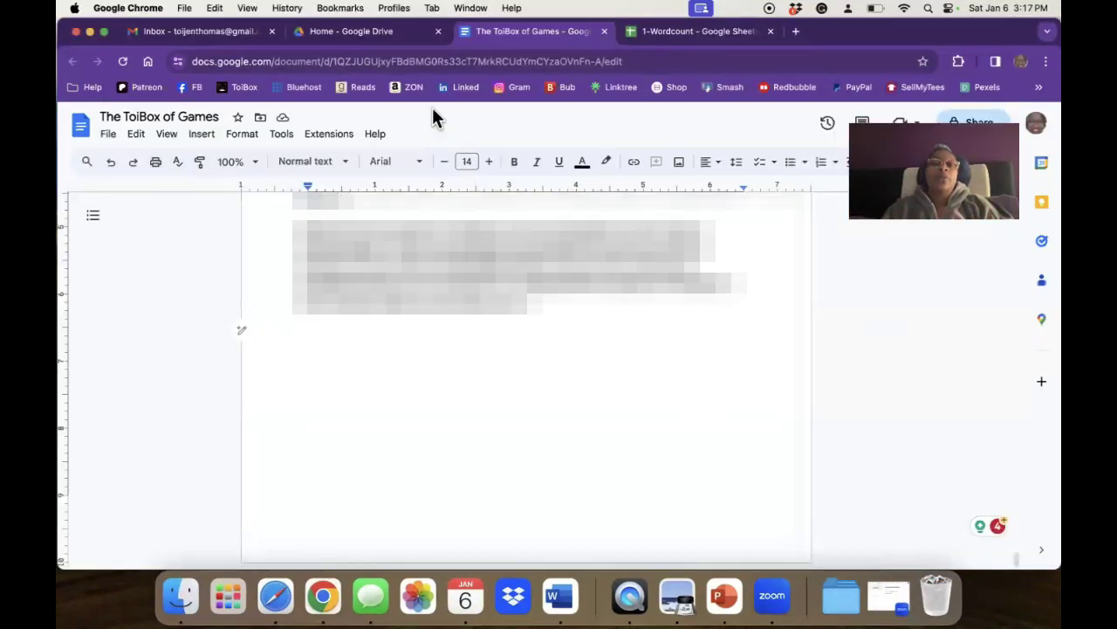
Switch to the 1-Wordcount spreadsheet and review the January entries for the first three titles on the 2024 sheet
left_click(739, 37)
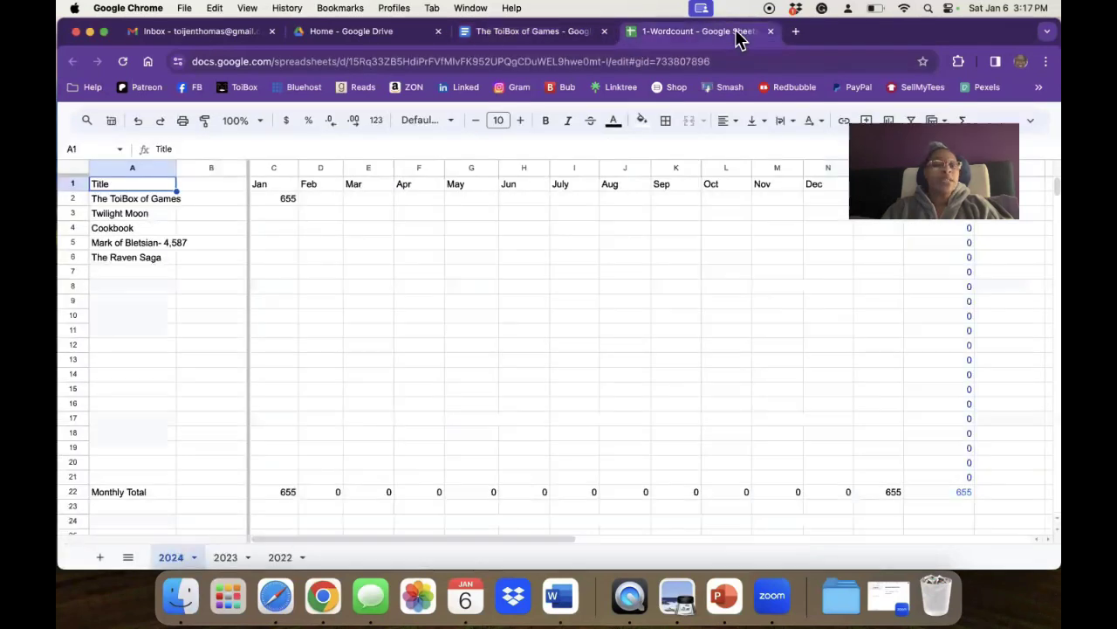
left_click(276, 198)
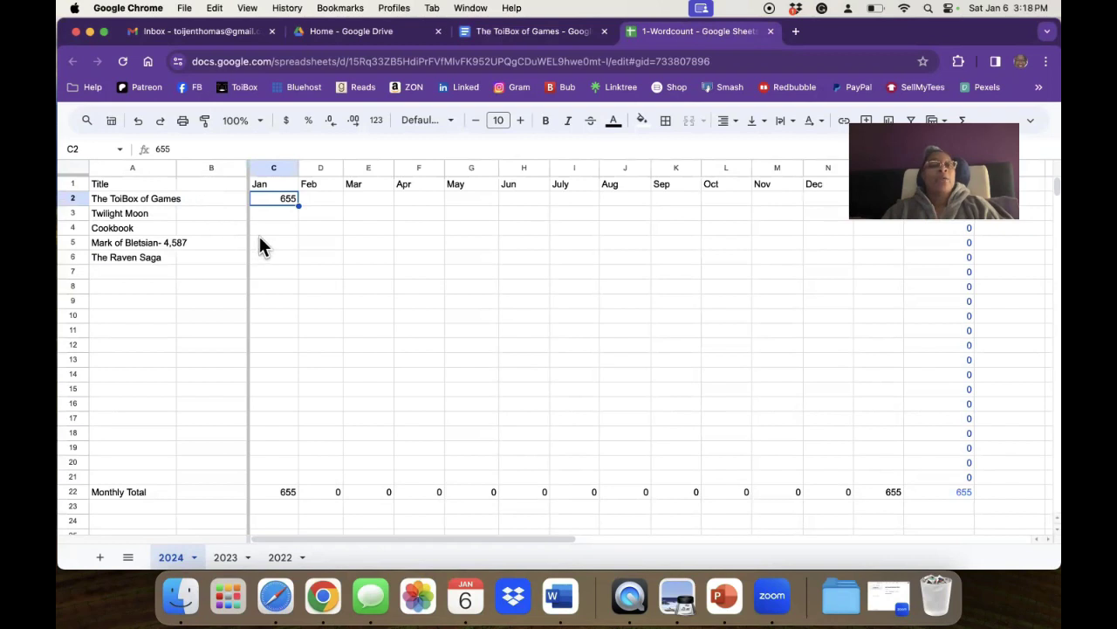
left_click(273, 216)
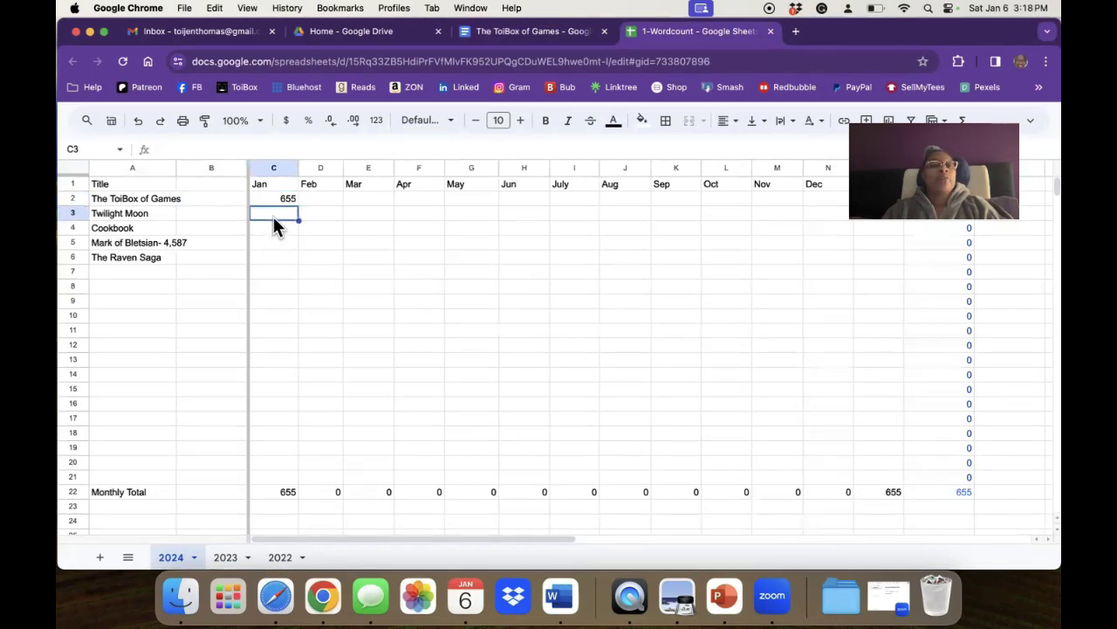
left_click(274, 229)
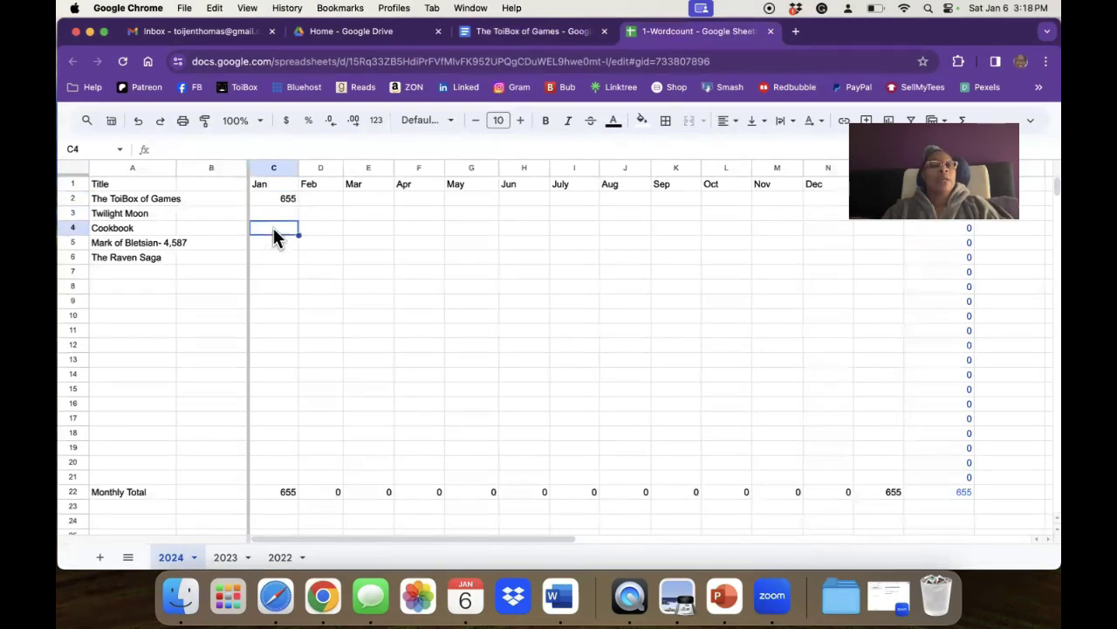
Replace the "Cookbook" title in cell A4 of the 2024 sheet with "I Wish I Could Eat..."
left_click(126, 232)
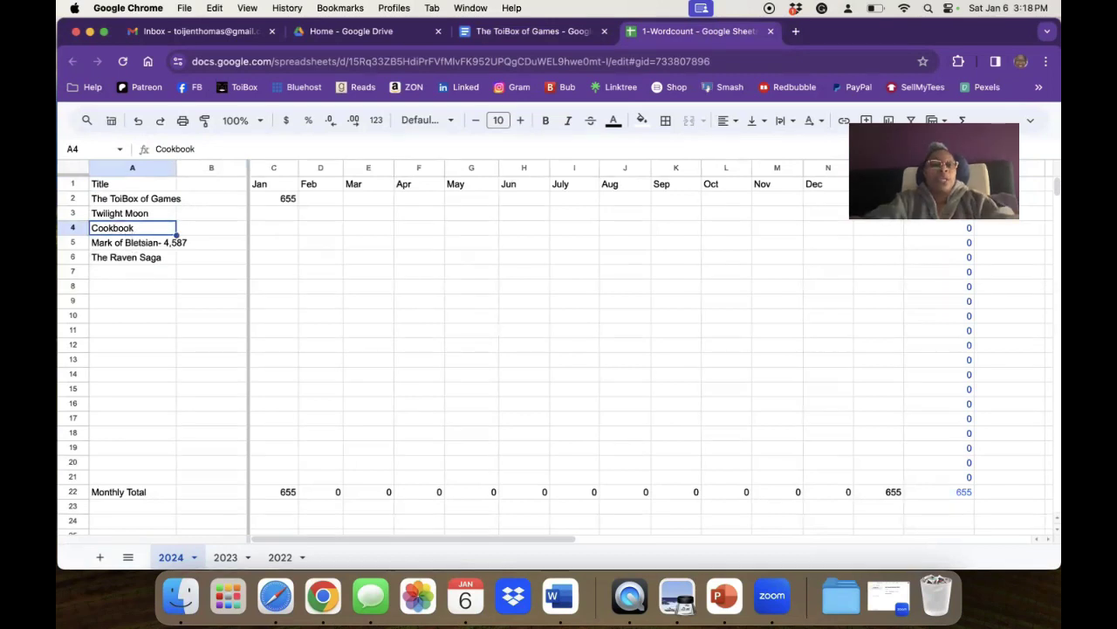
key("BackSpace")
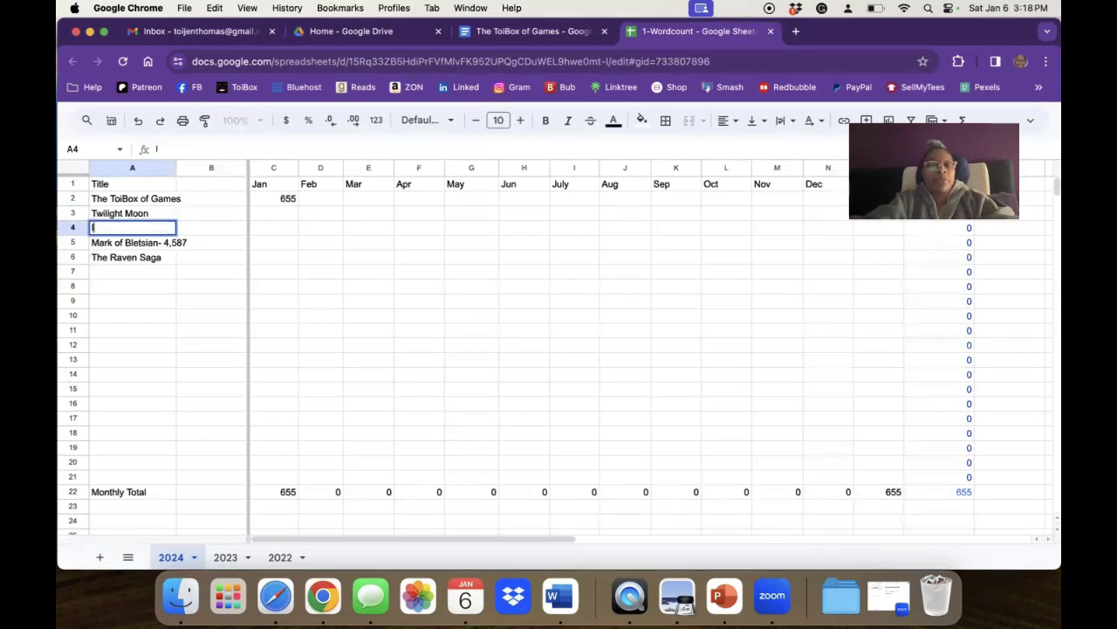
type("I wi")
key("BackSpace")
key("BackSpace")
type("Wish I")
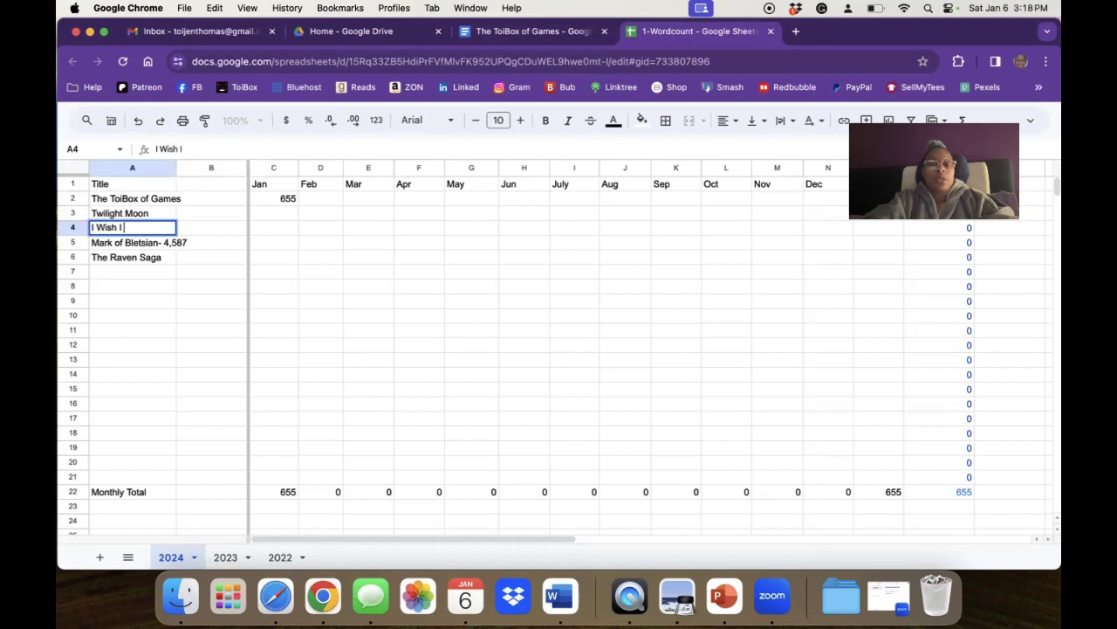
type(" Could Eat...")
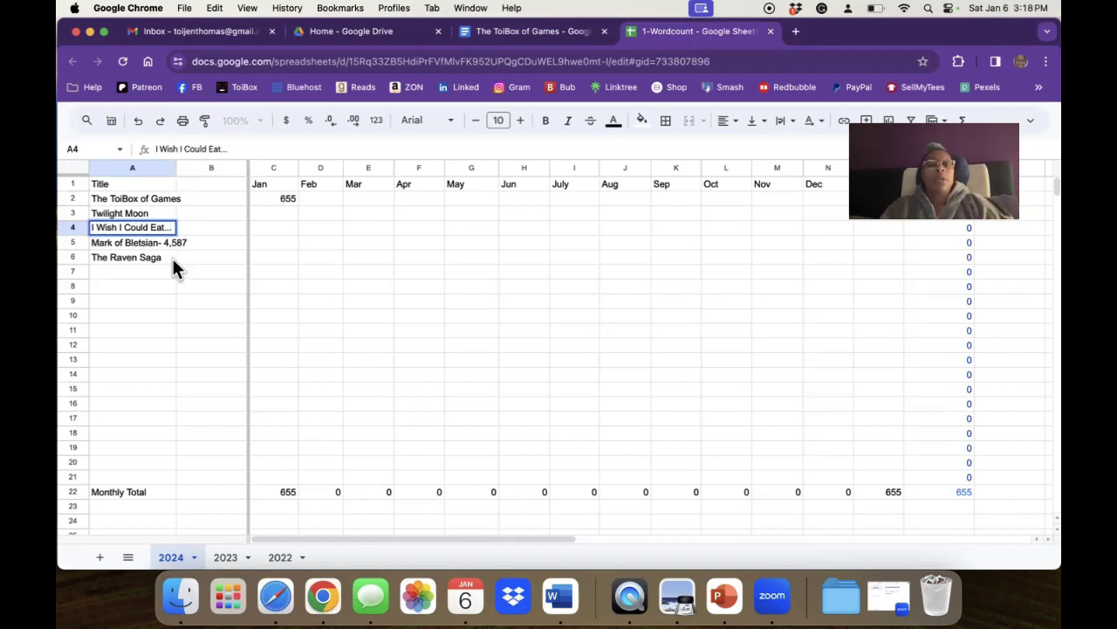
left_click(267, 274)
left_click(274, 228)
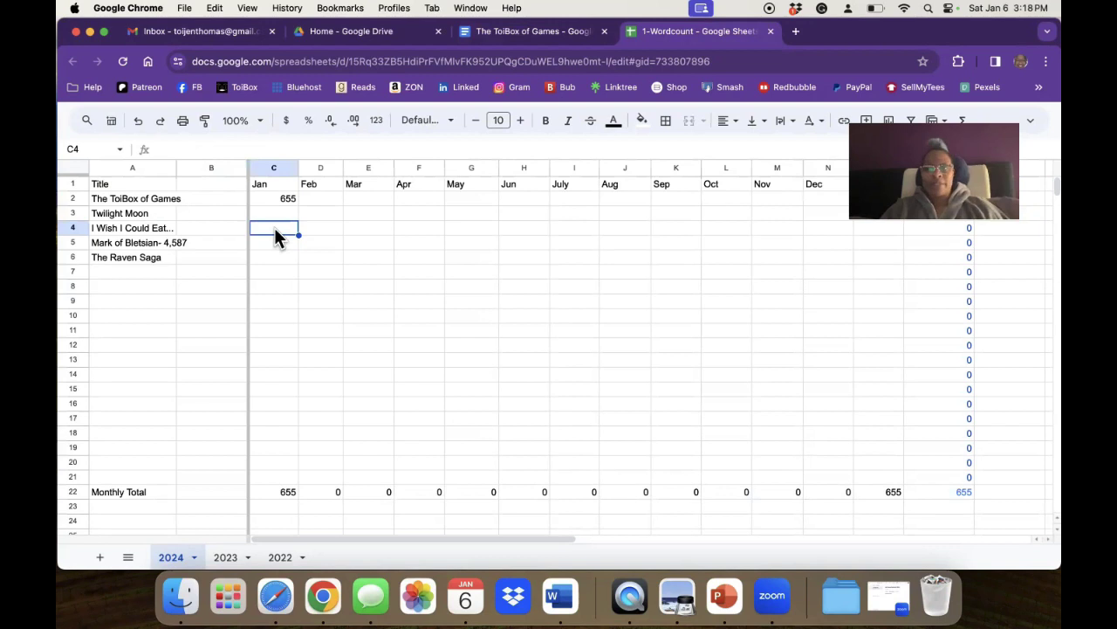
Minimize the browser and open the IWishICould document from Dropbox, under Desktop > Books > Notes > Nonfiction > FoodBook
left_click(90, 33)
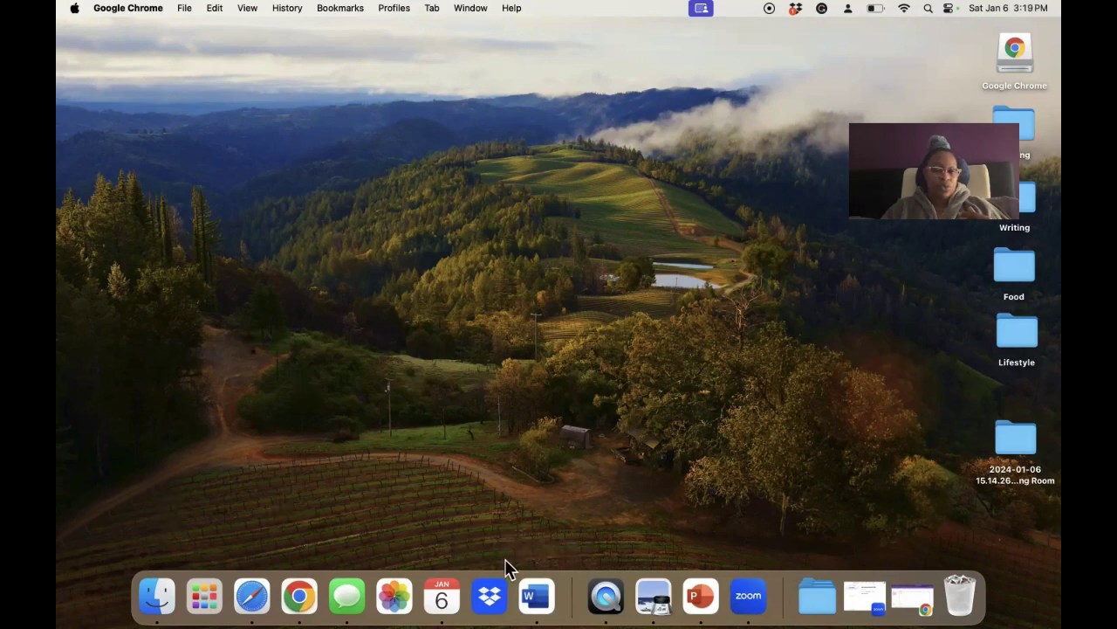
left_click(157, 600)
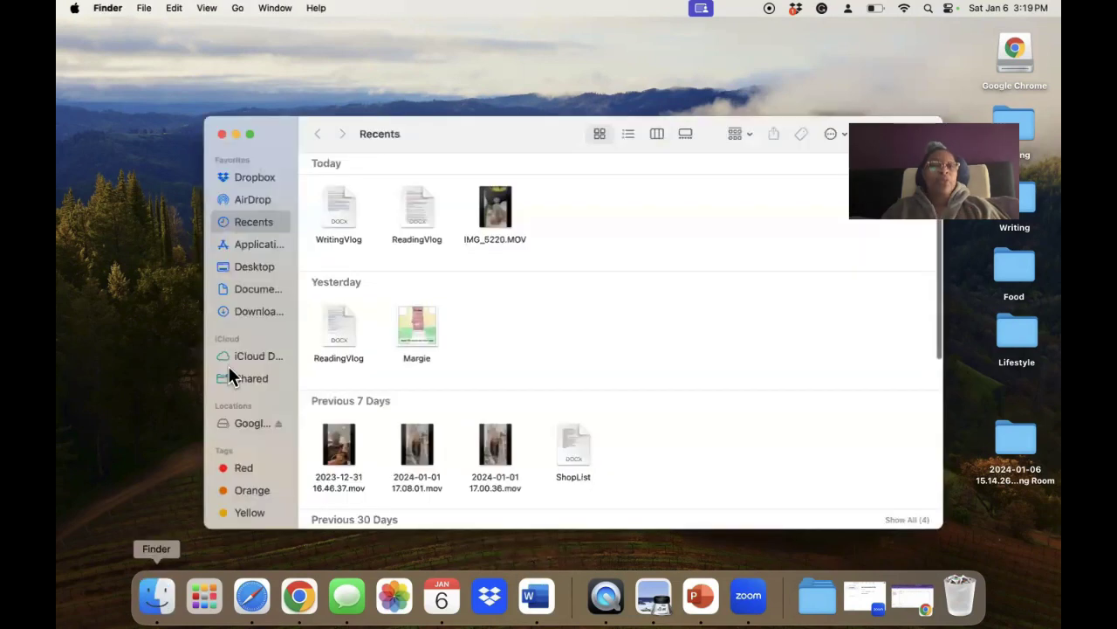
left_click(255, 182)
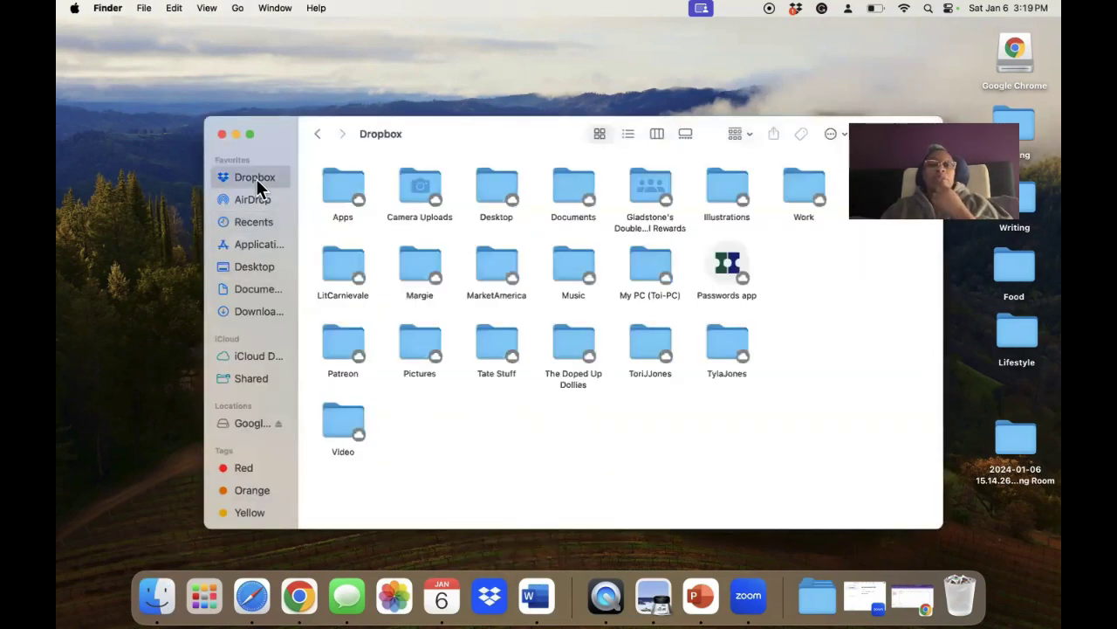
double_click(500, 188)
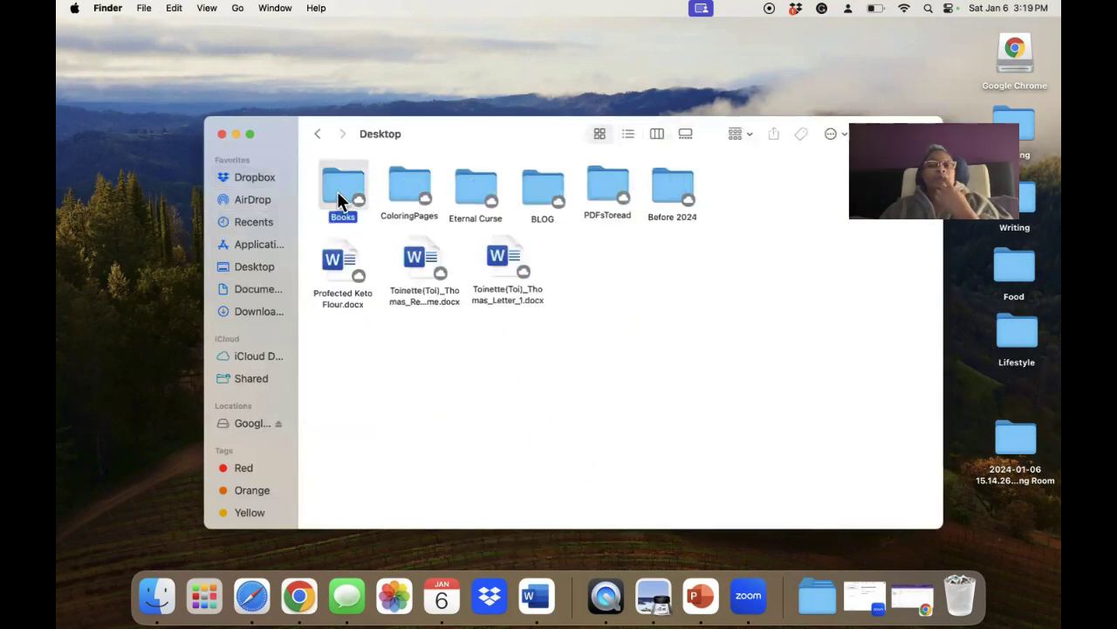
double_click(337, 191)
double_click(417, 270)
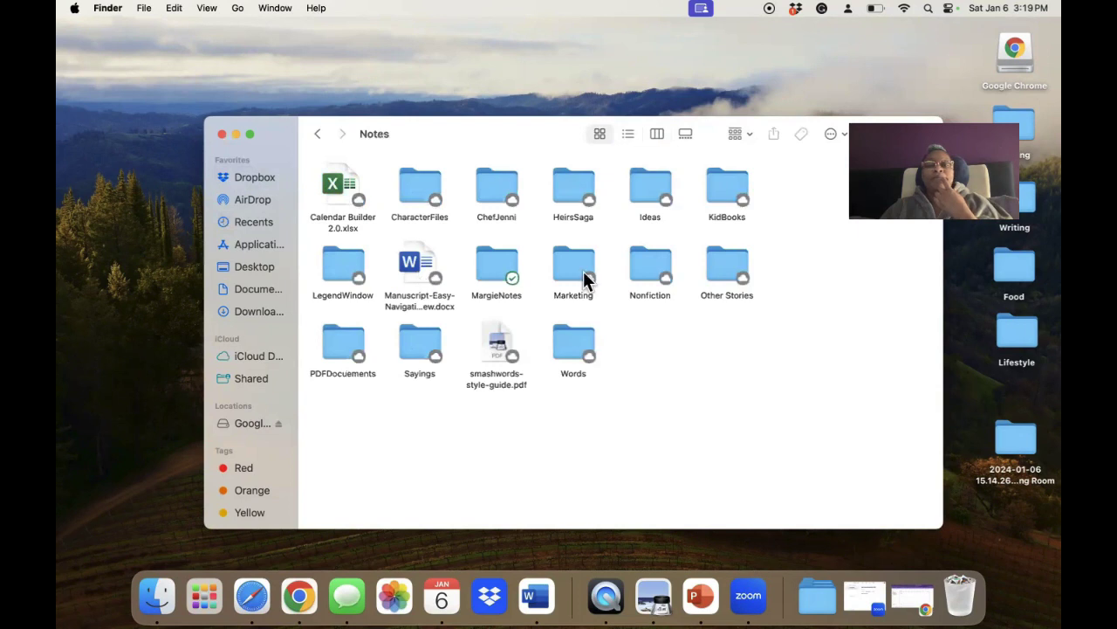
double_click(642, 274)
double_click(420, 194)
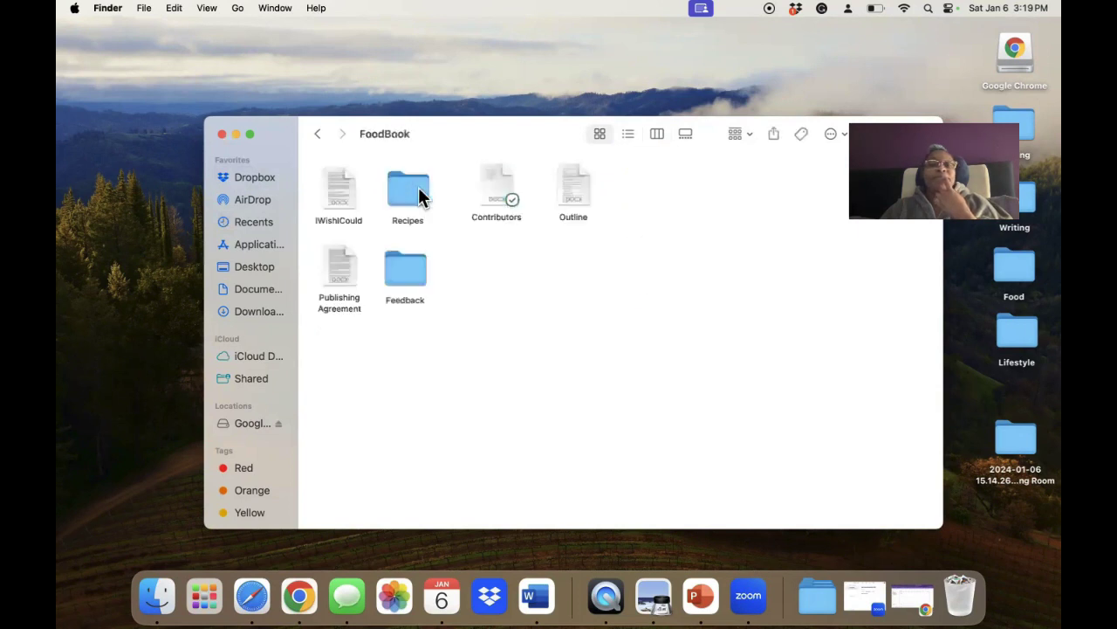
double_click(348, 182)
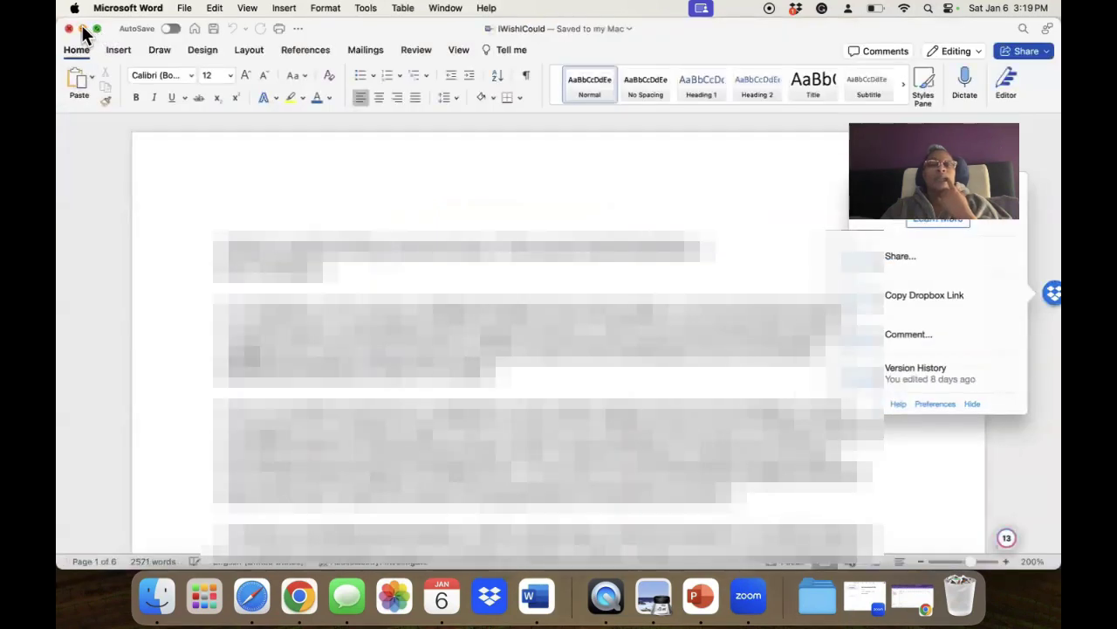
Put away the document and folder windows, and check the Cookbook's yearly total on the spreadsheet's 2023 sheet
left_click(83, 29)
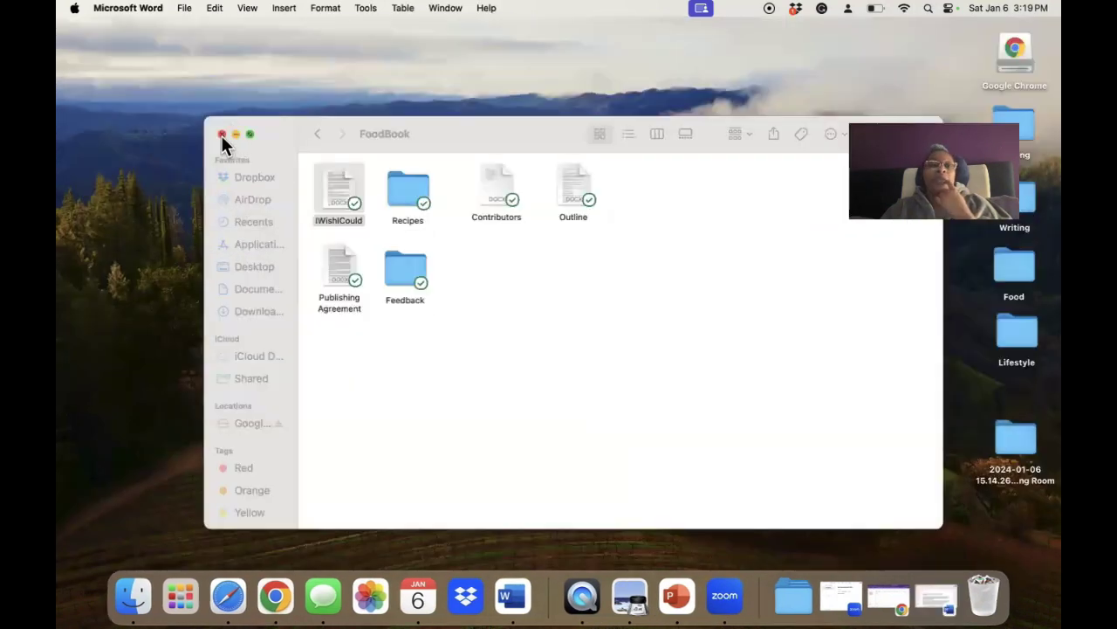
left_click(221, 134)
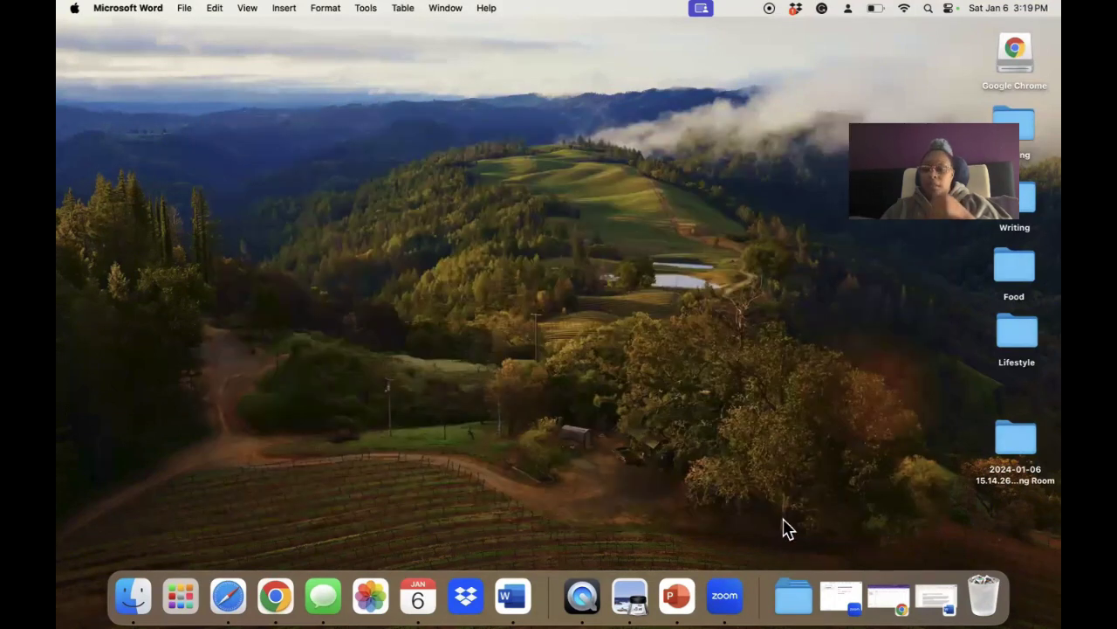
left_click(894, 599)
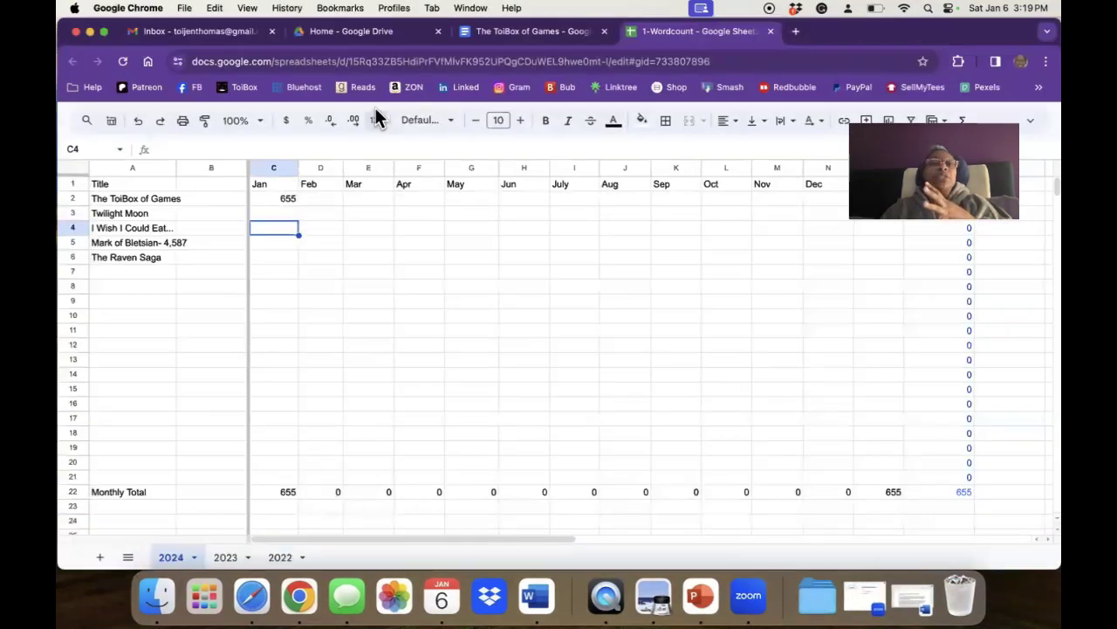
left_click(225, 560)
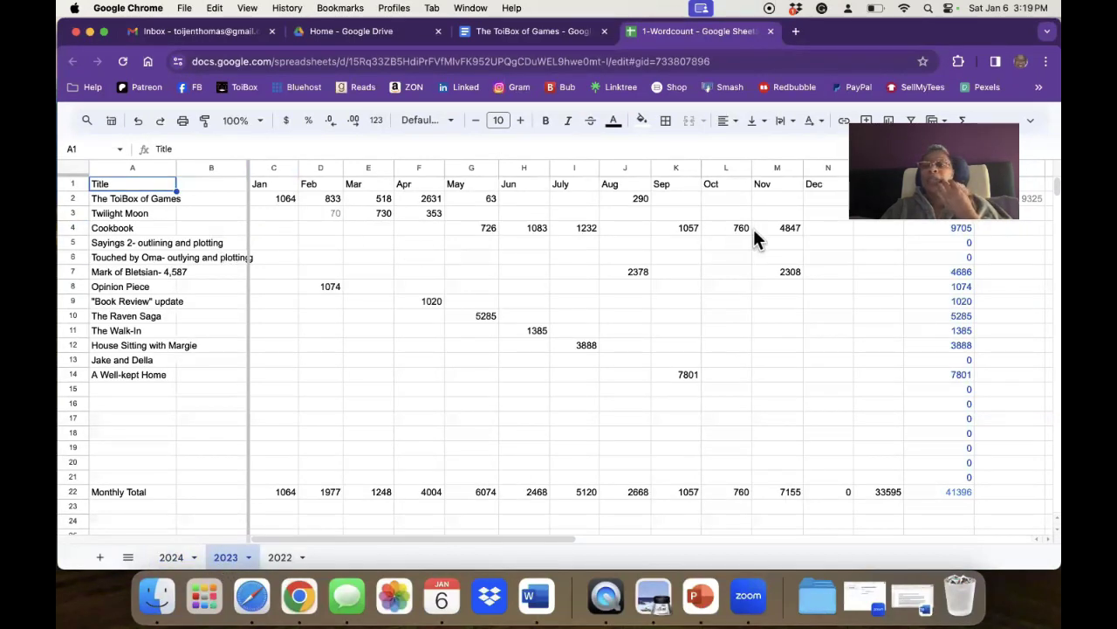
left_click(940, 227)
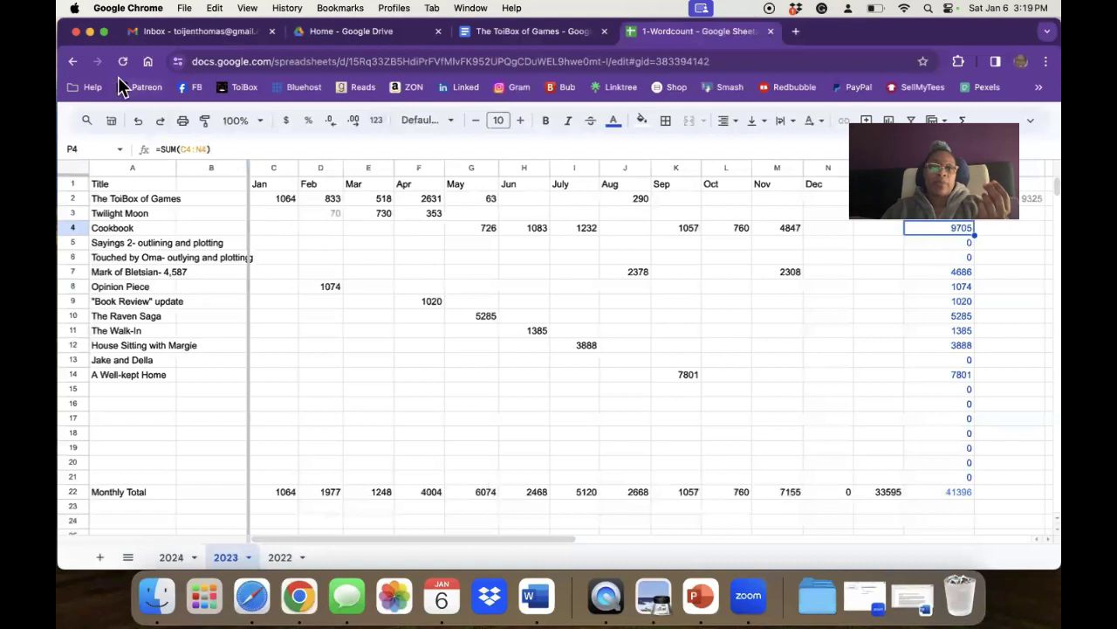
Minimize the browser and bring the IWishICould Word document back up
left_click(90, 31)
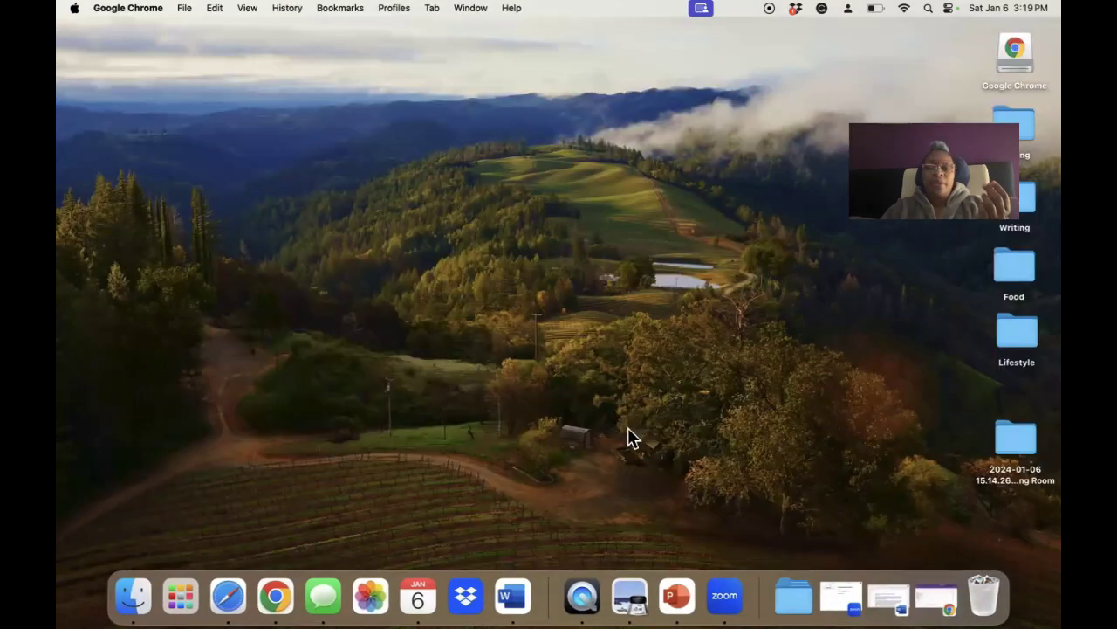
left_click(886, 604)
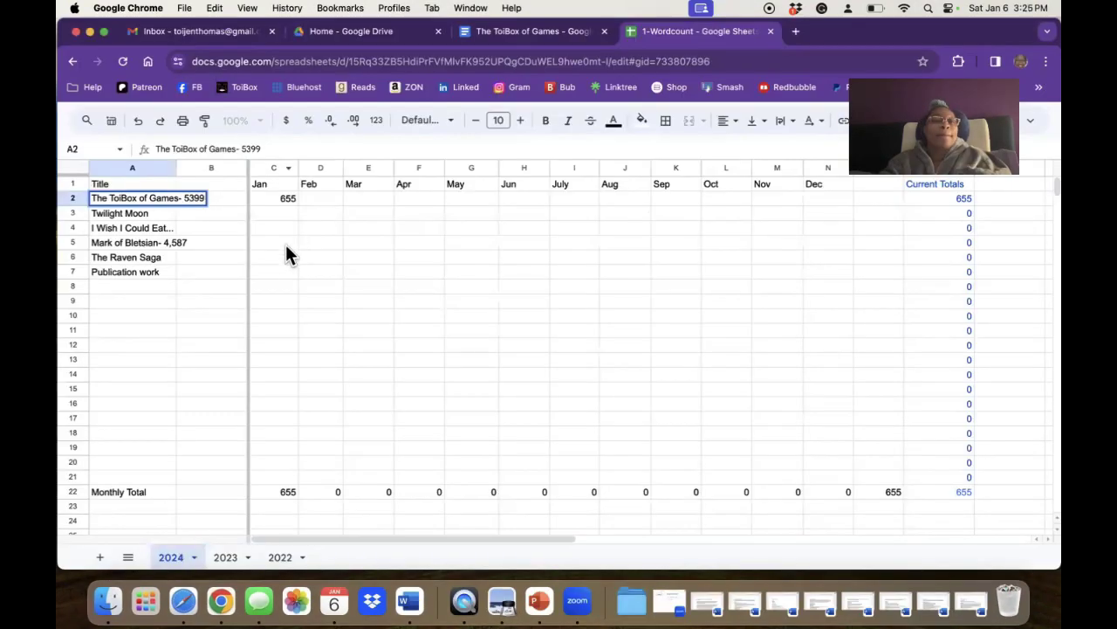
Look up the Cookbook total on the 2023 sheet and append "- 9705" to the "I Wish I Could Eat..." title on the 2024 sheet
left_click(286, 257)
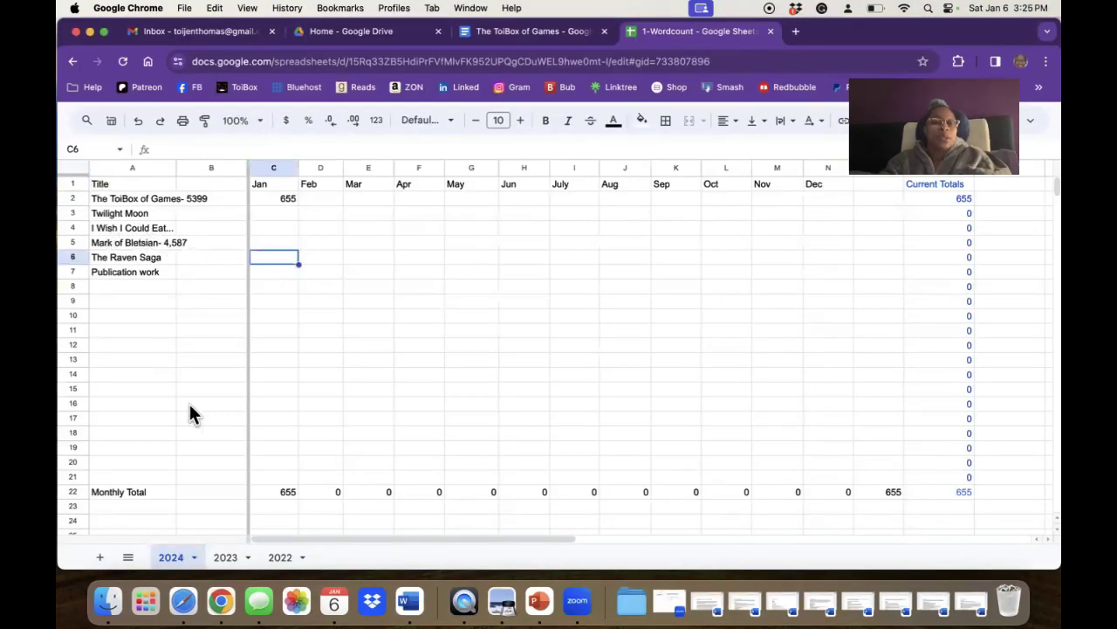
left_click(223, 558)
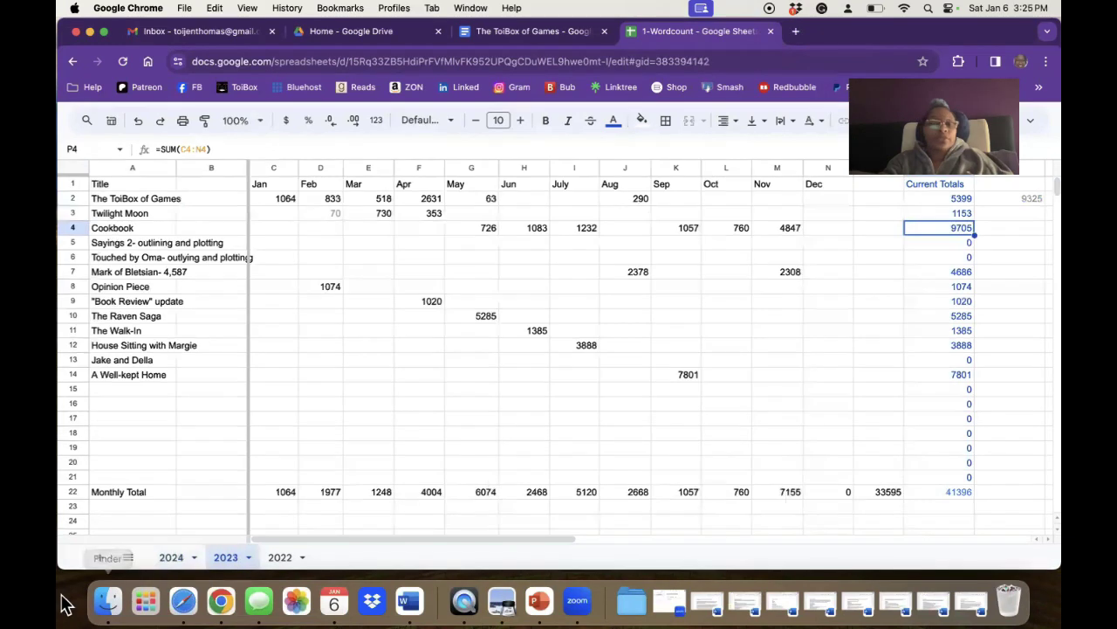
left_click(170, 559)
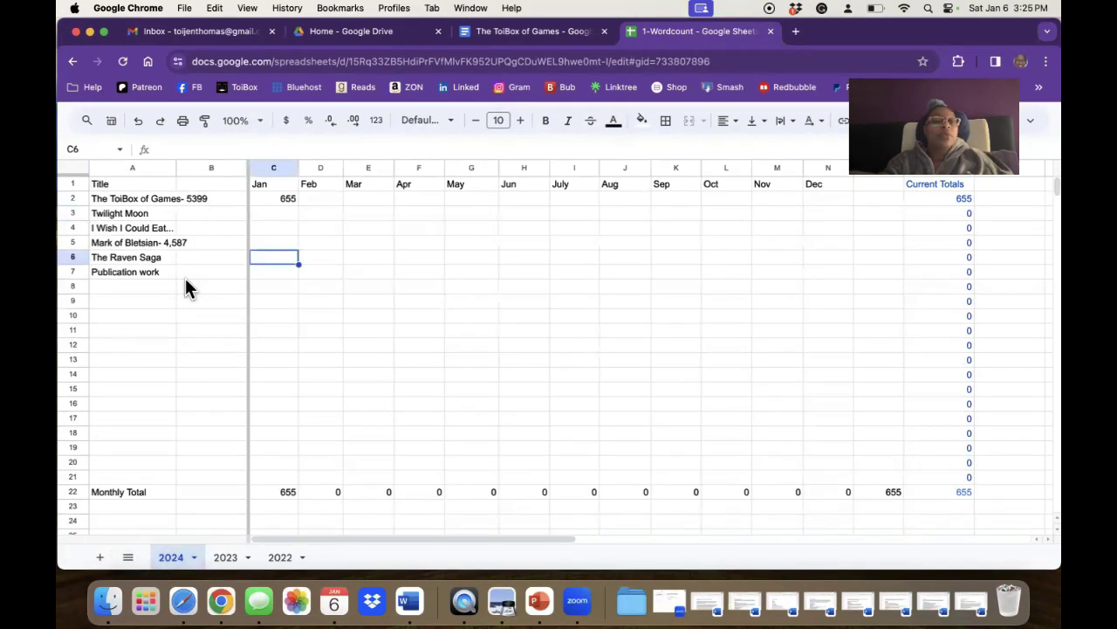
left_click(136, 227)
left_click(243, 149)
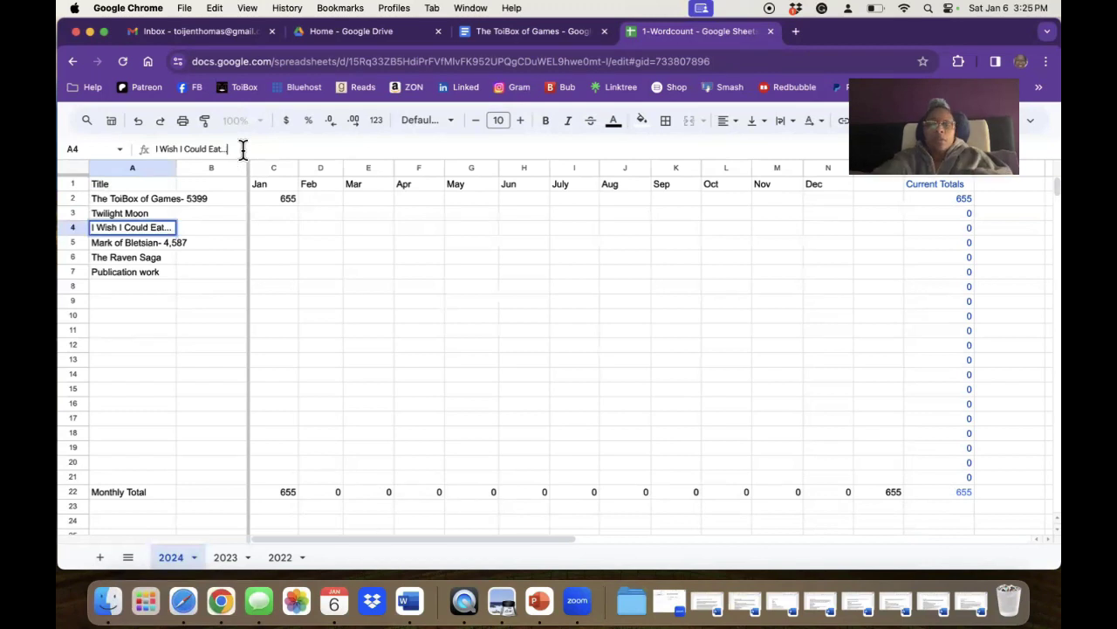
type("-")
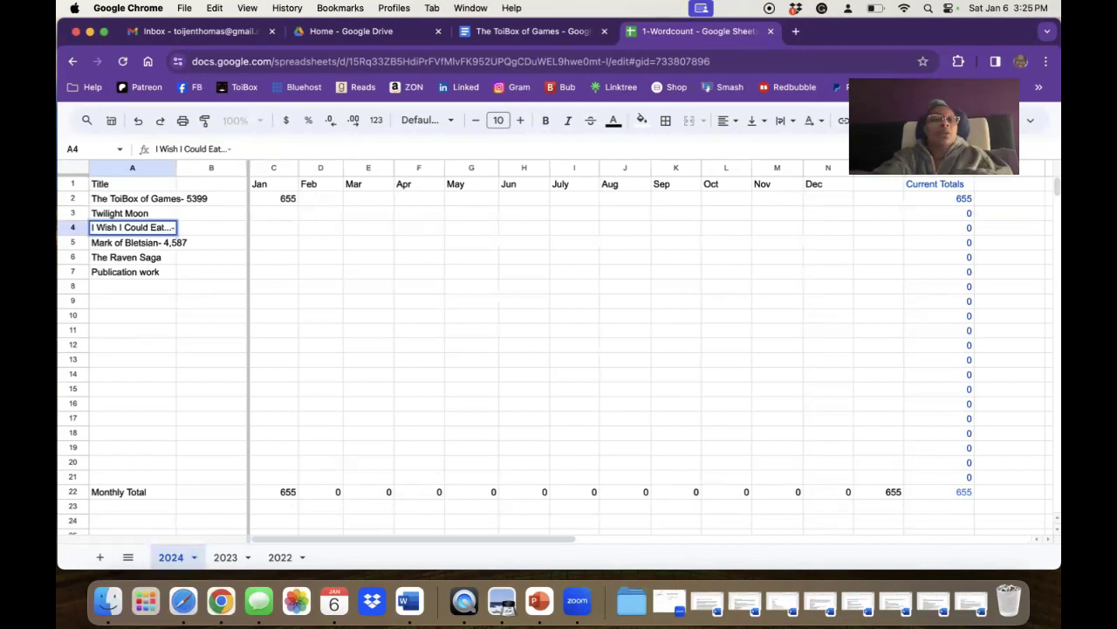
type(" 97")
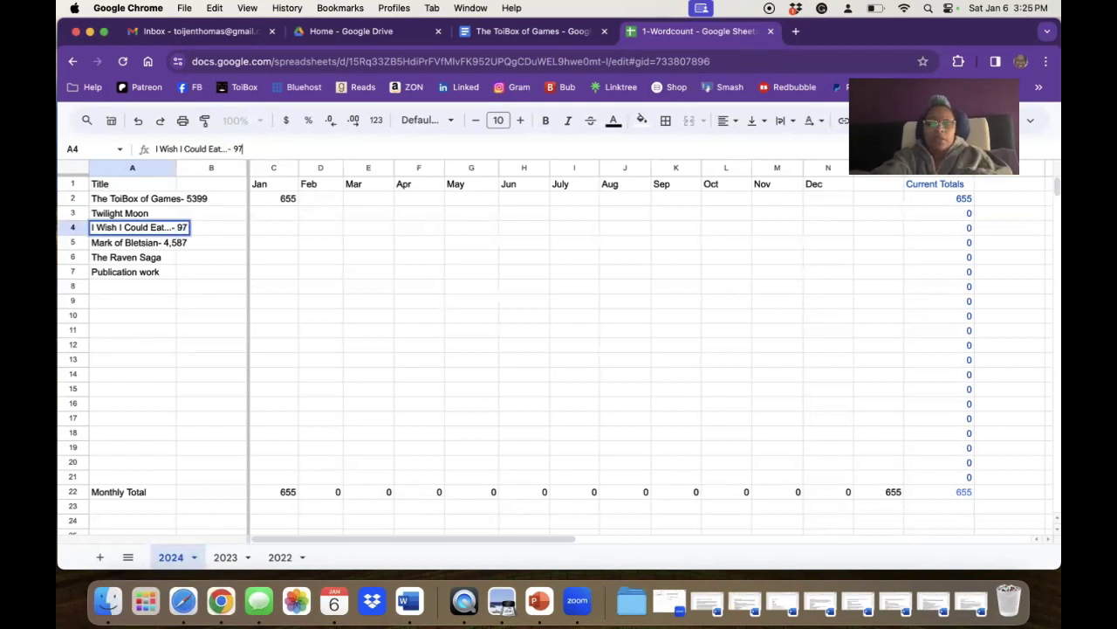
type("05")
left_click(316, 248)
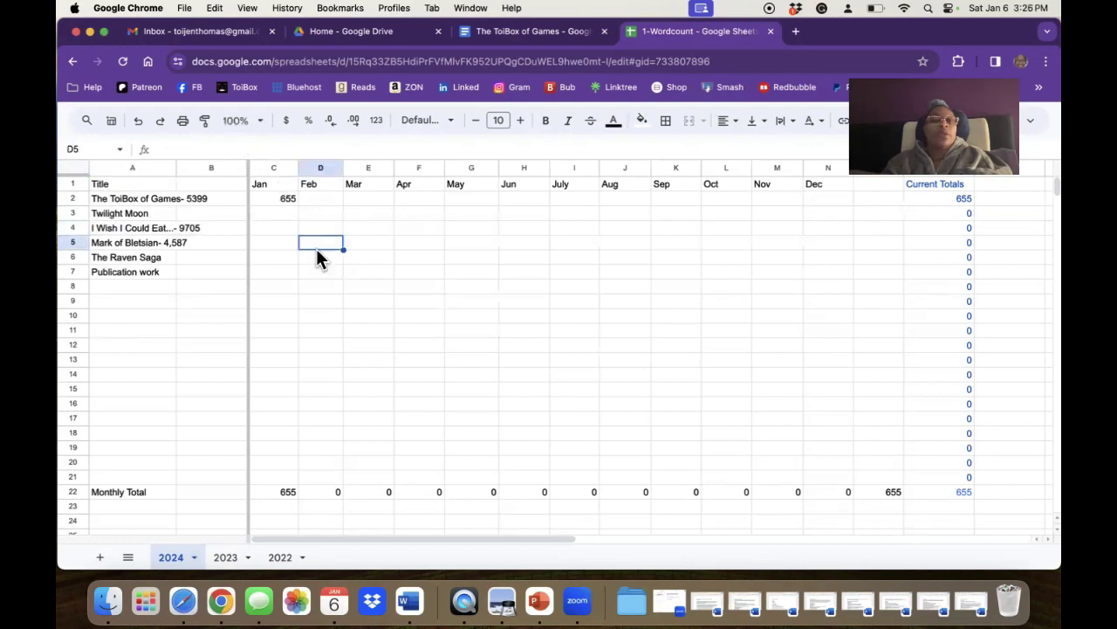
left_click(265, 274)
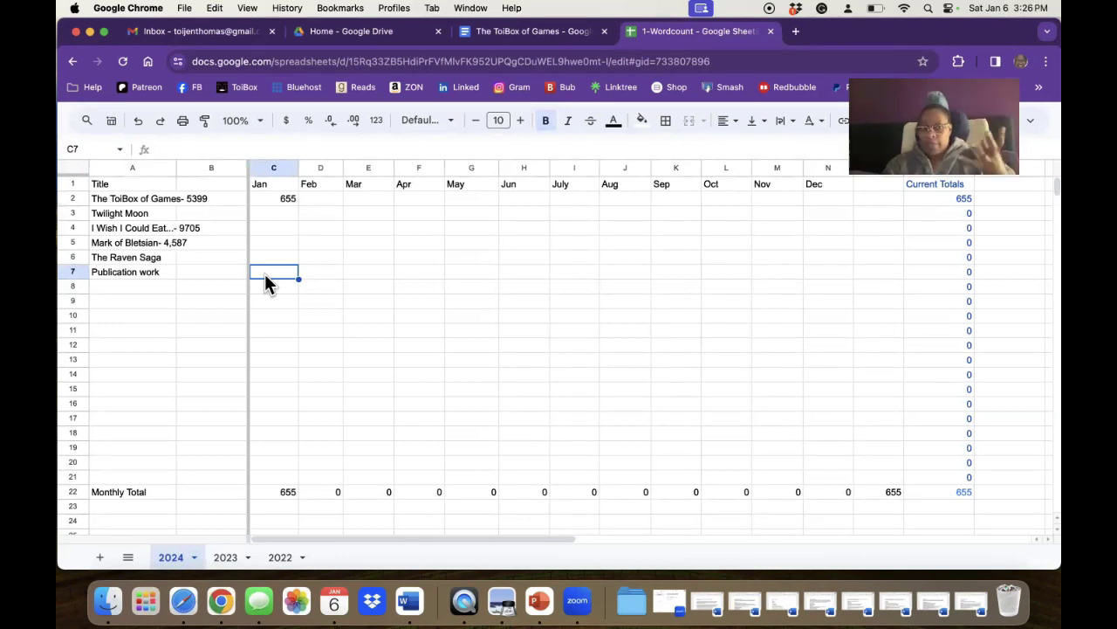
Clear the desktop by minimizing the browser, the Contributor Questions document and the Feedback folder window
left_click(90, 32)
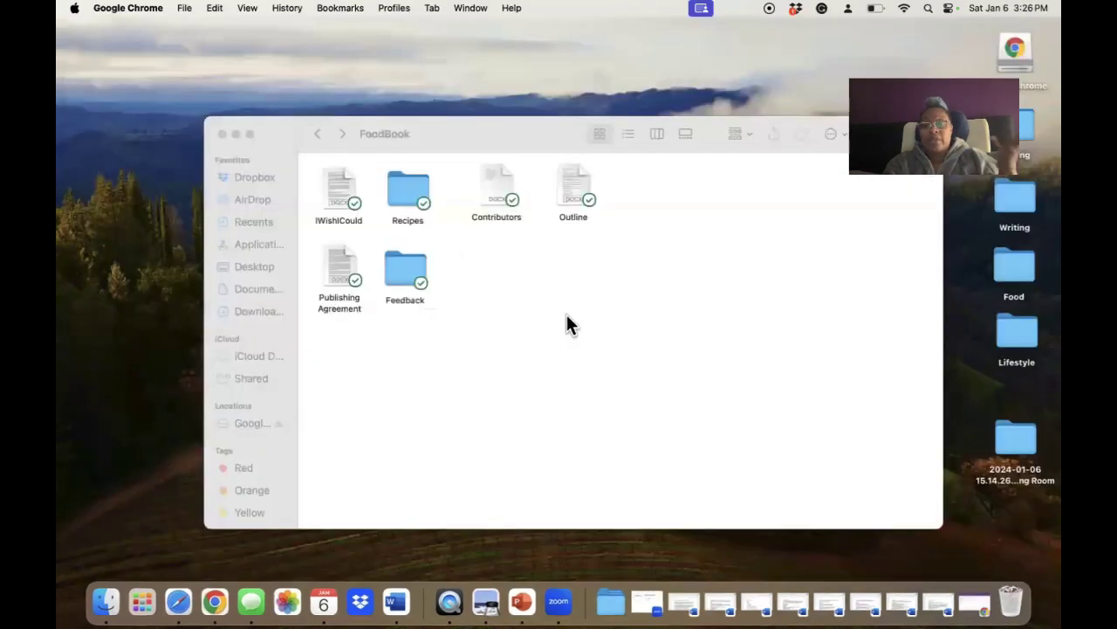
left_click(567, 317)
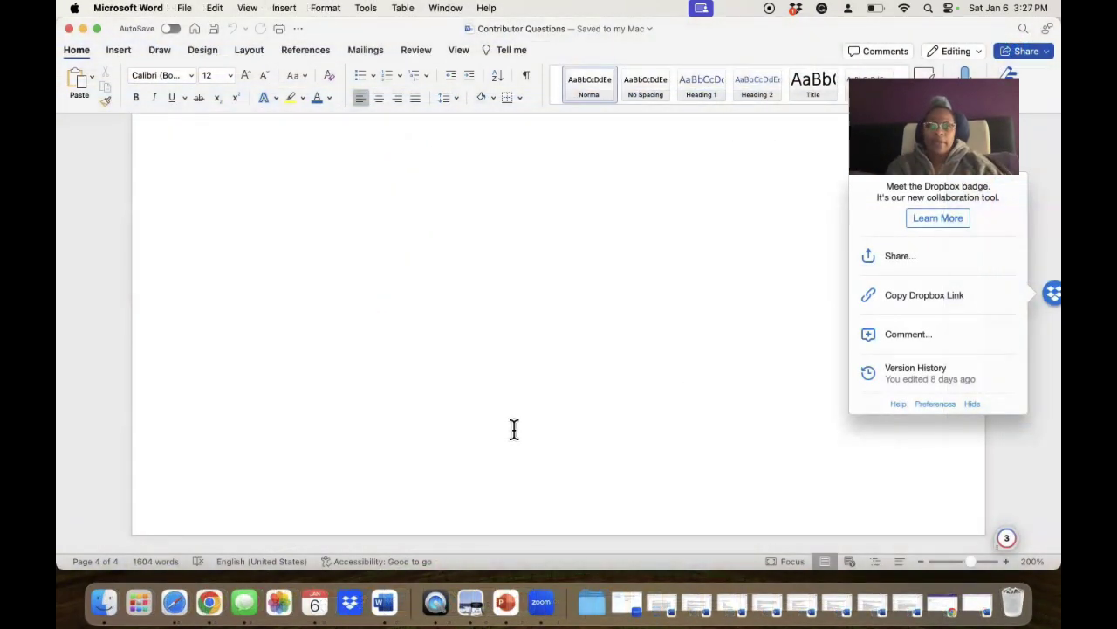
left_click(83, 29)
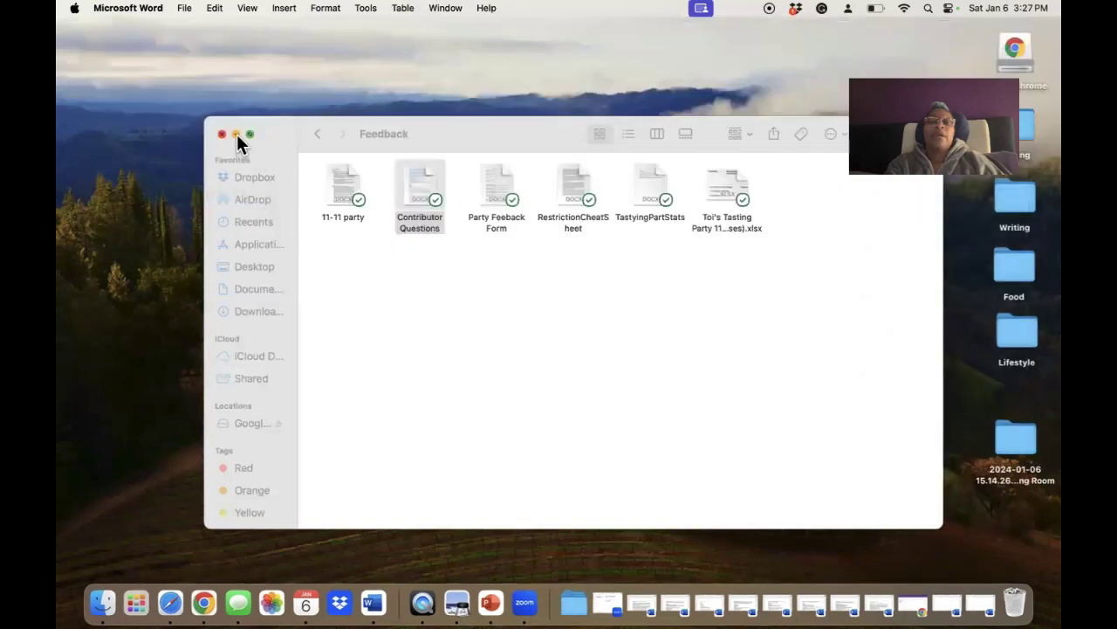
left_click(236, 133)
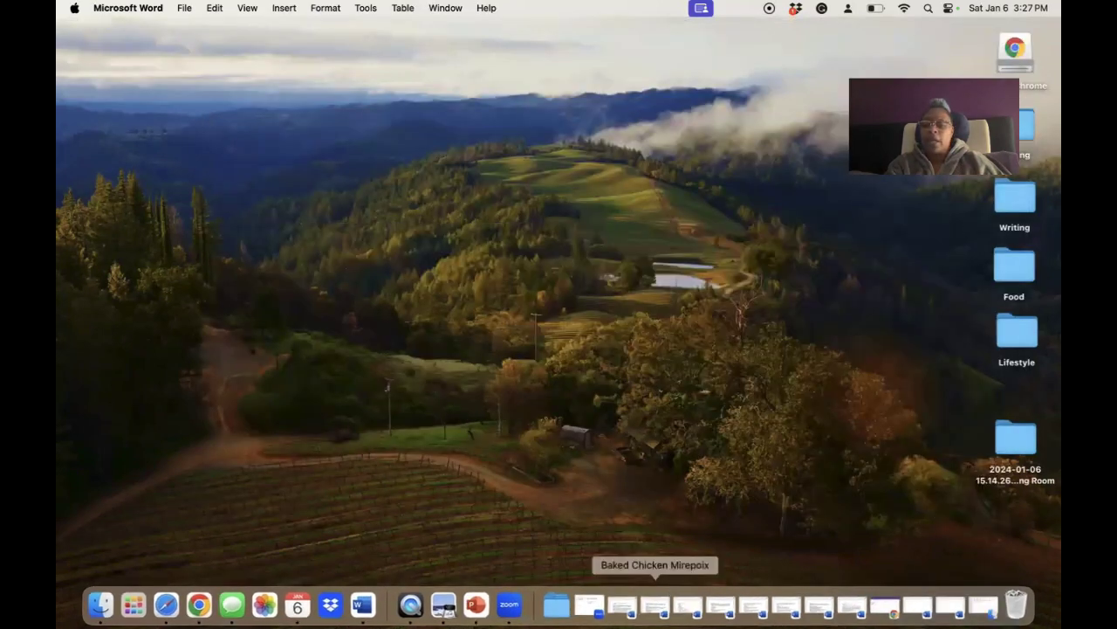
Bring the word count spreadsheet back up and enter 2349 as the January count for Publication work
left_click(884, 604)
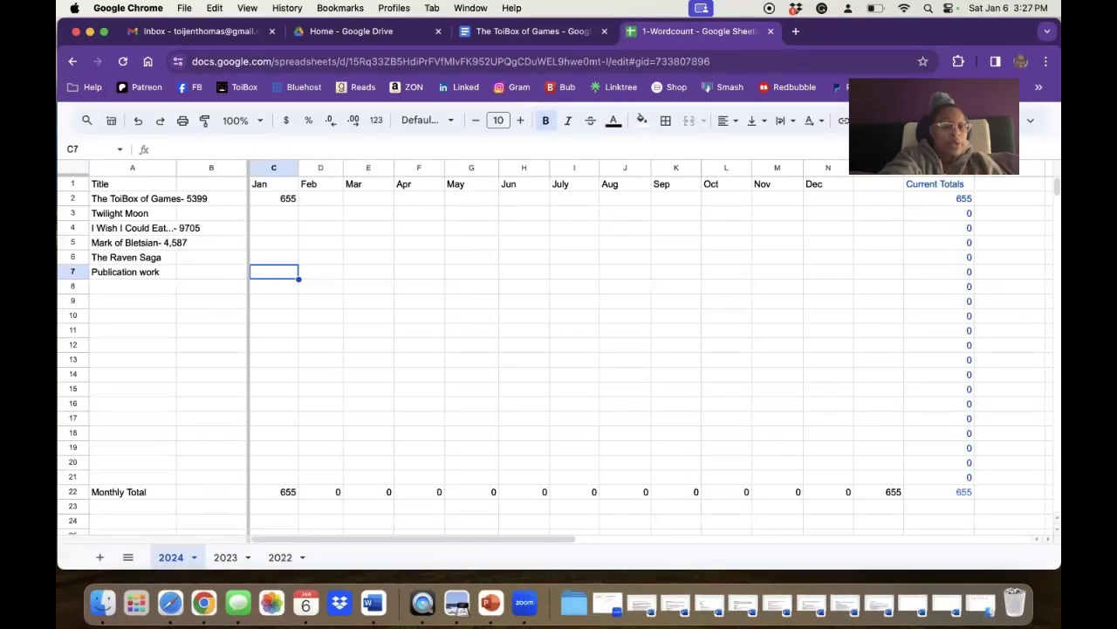
type("234")
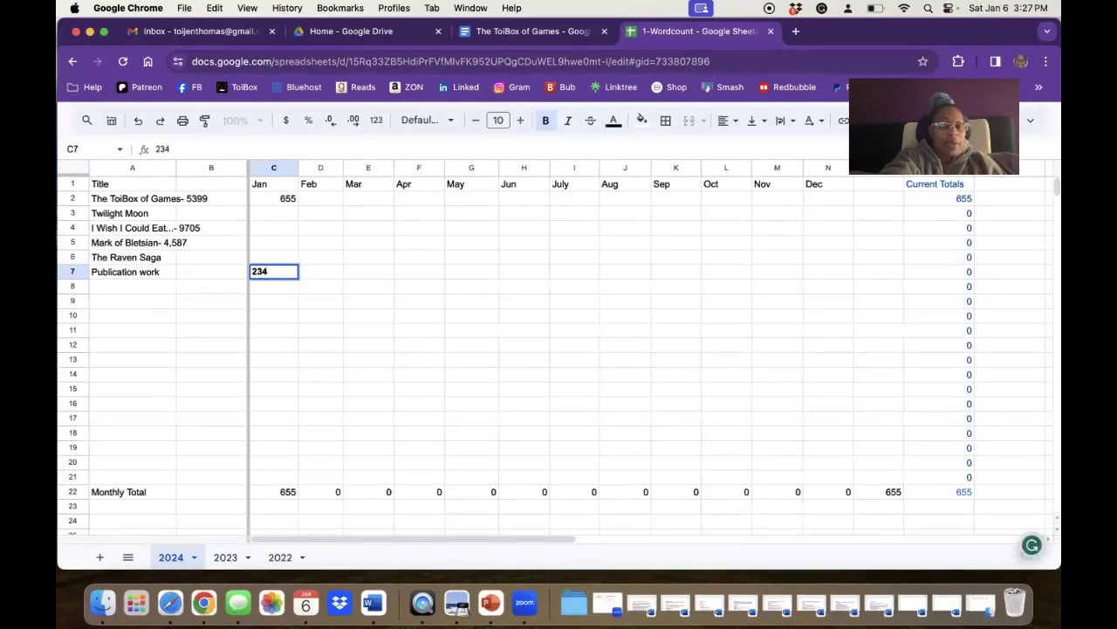
type("9")
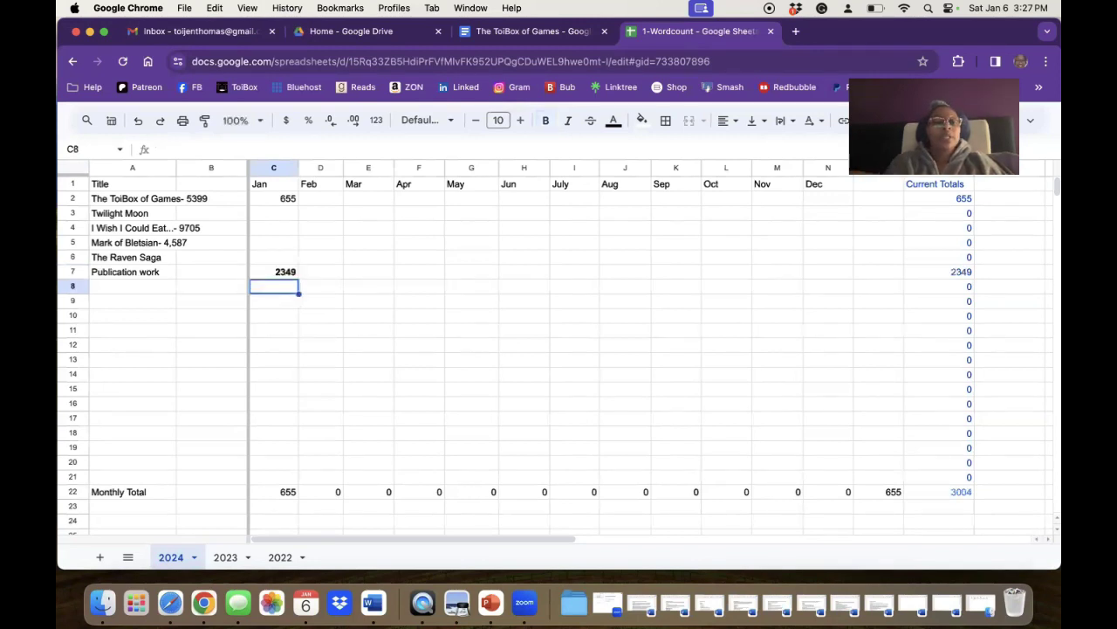
Remove the bold formatting from the range C3:O21 on the 2024 sheet
left_click(275, 268)
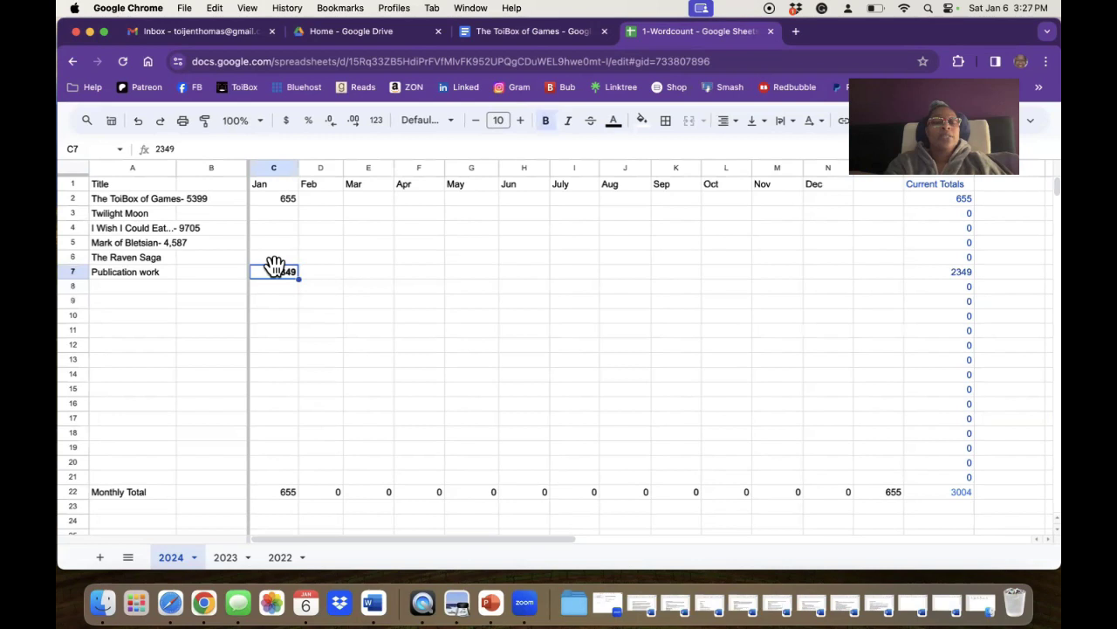
left_click(270, 213)
left_click_drag(271, 213, 891, 480)
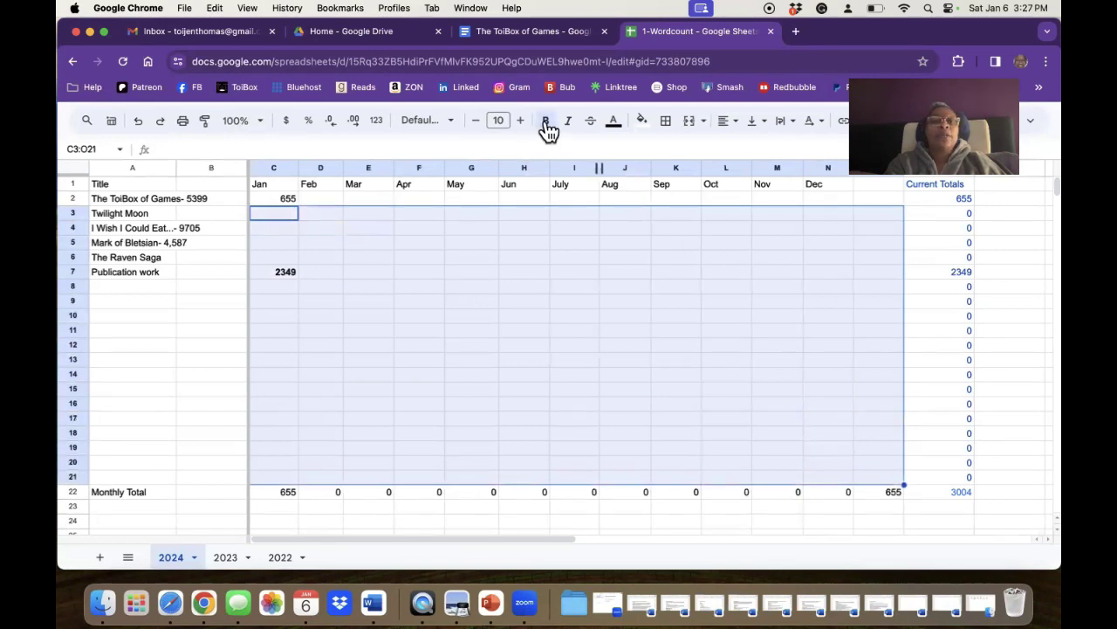
left_click(429, 275)
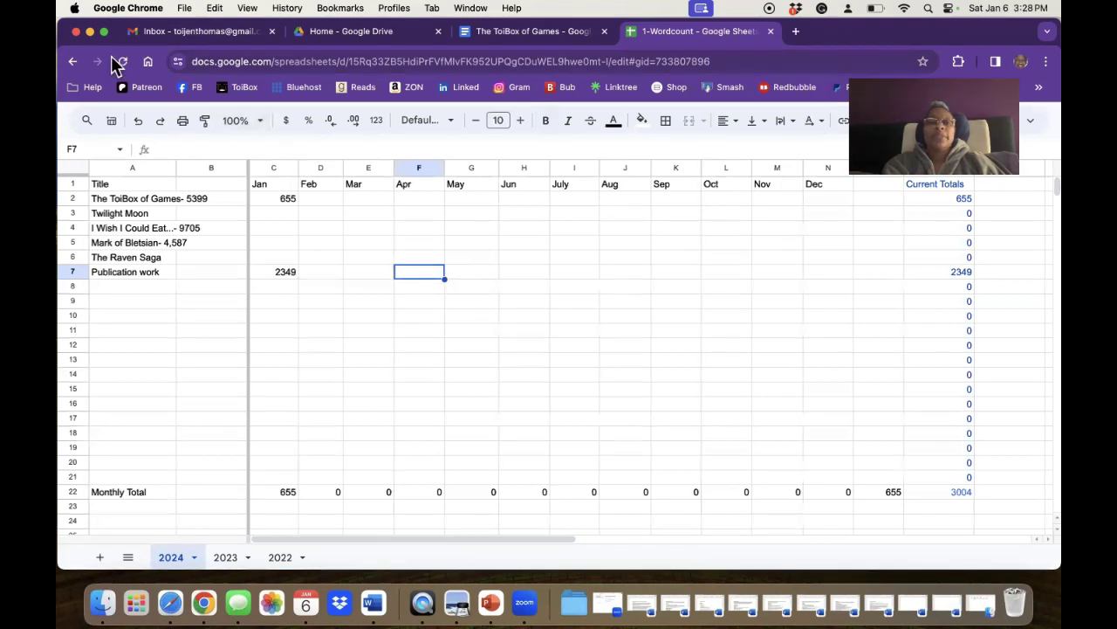
Minimize the browser and close the Contributor Questions and Publishing Agreement documents
left_click(90, 32)
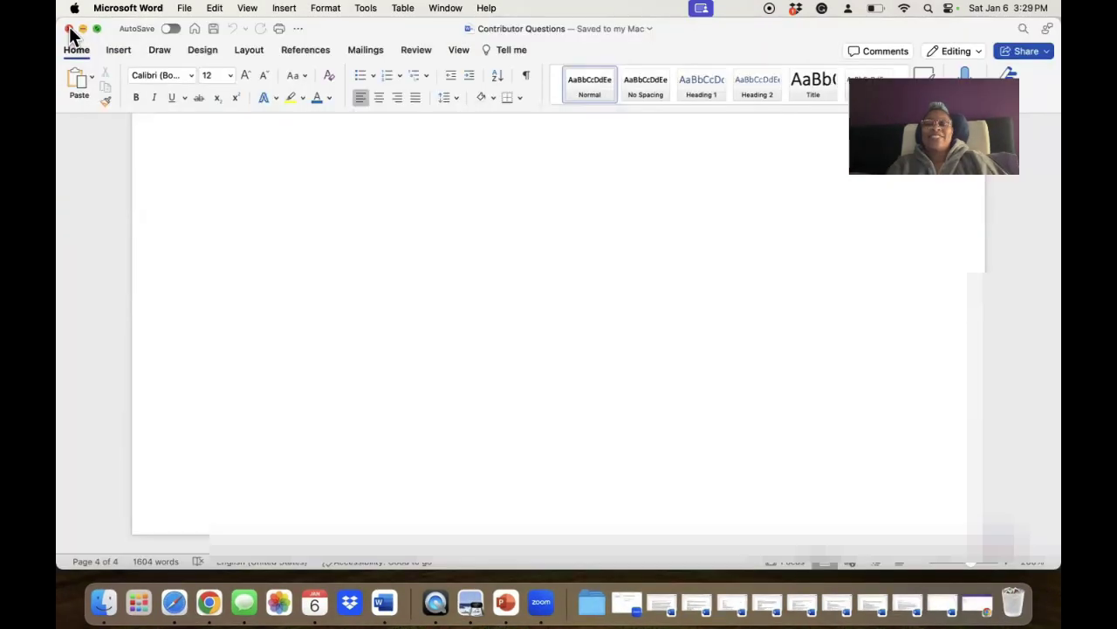
left_click(69, 30)
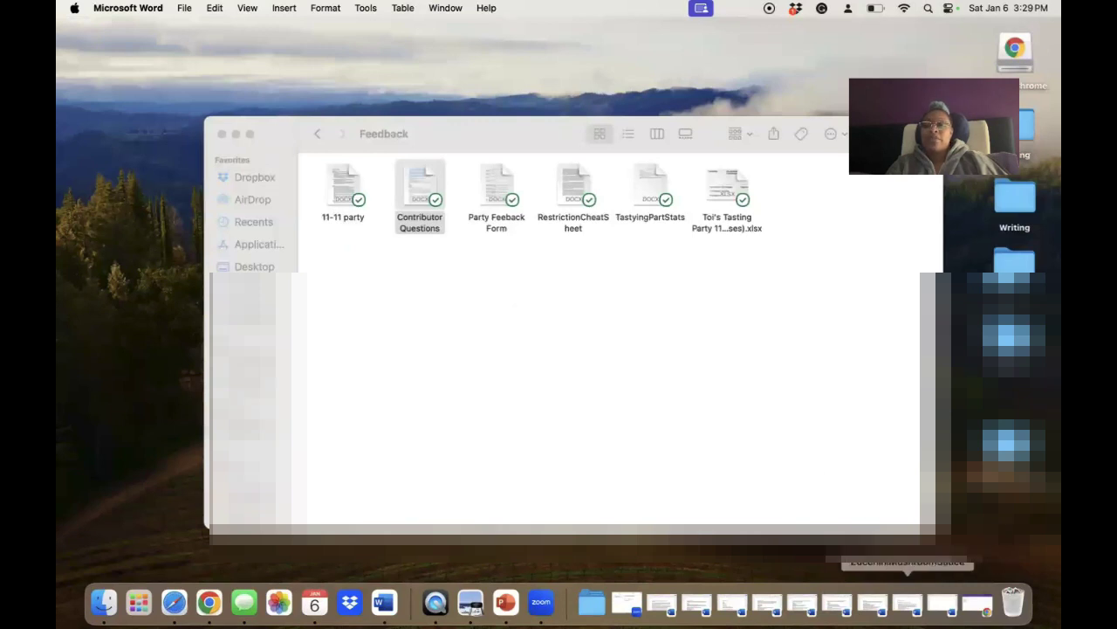
left_click(943, 602)
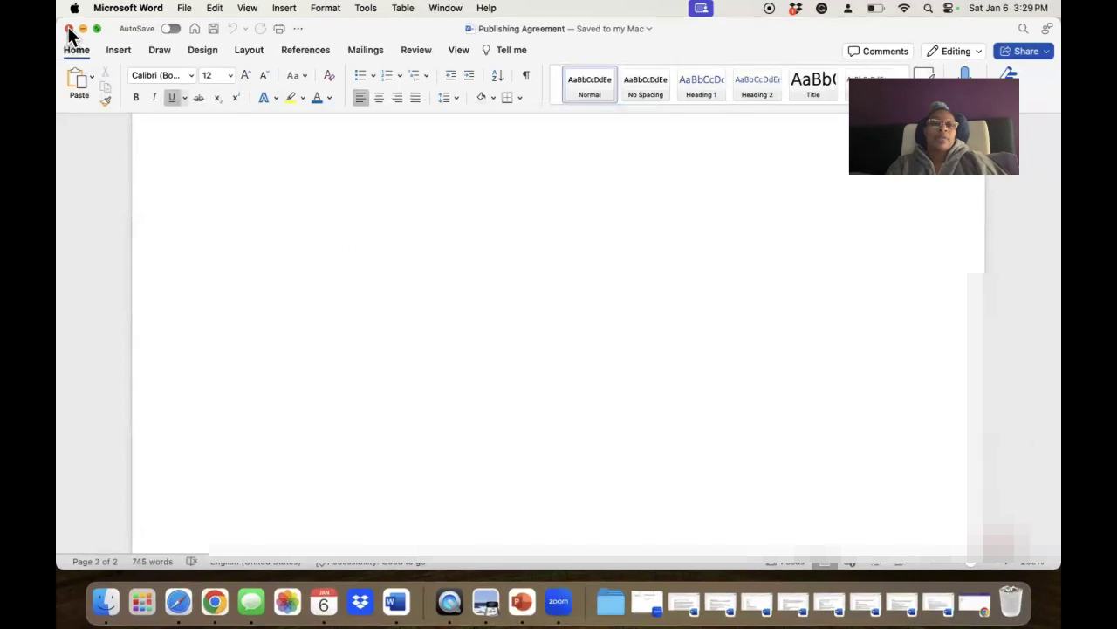
left_click(69, 30)
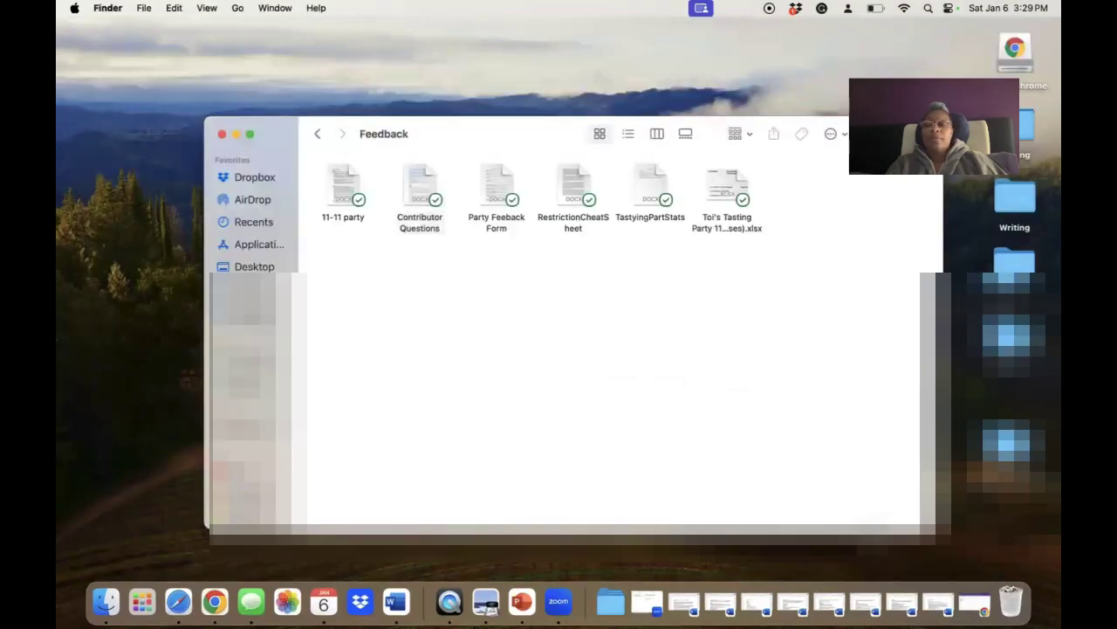
Restore and close the ZucchiniMushroomSauce, Phried Chicken, No-mato Sauce and Mock Marinara recipe documents one after another
left_click(917, 600)
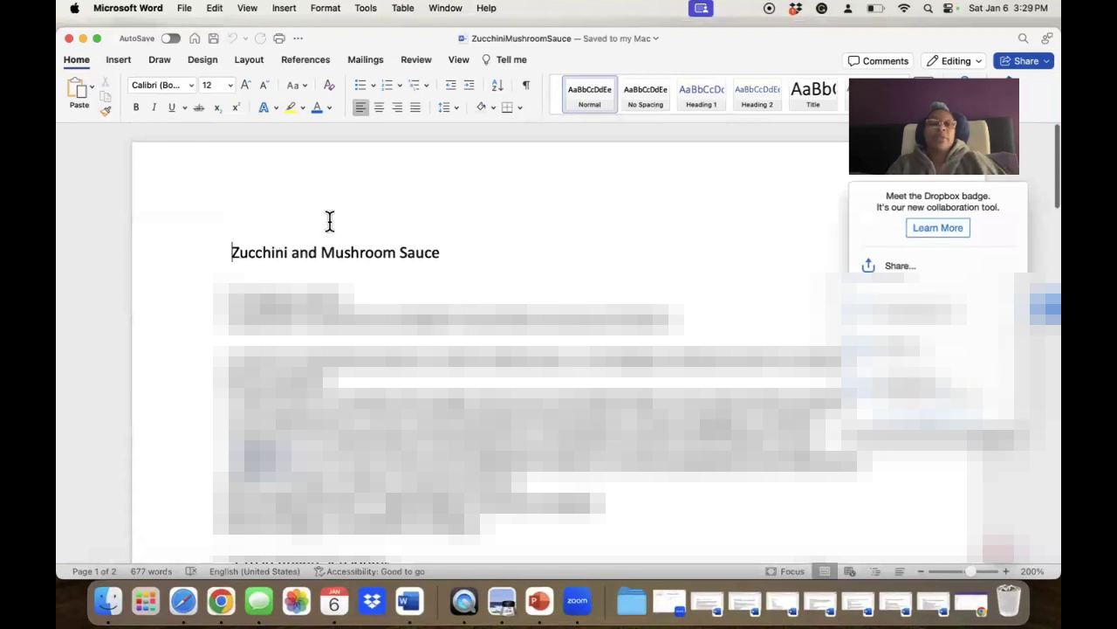
left_click(69, 38)
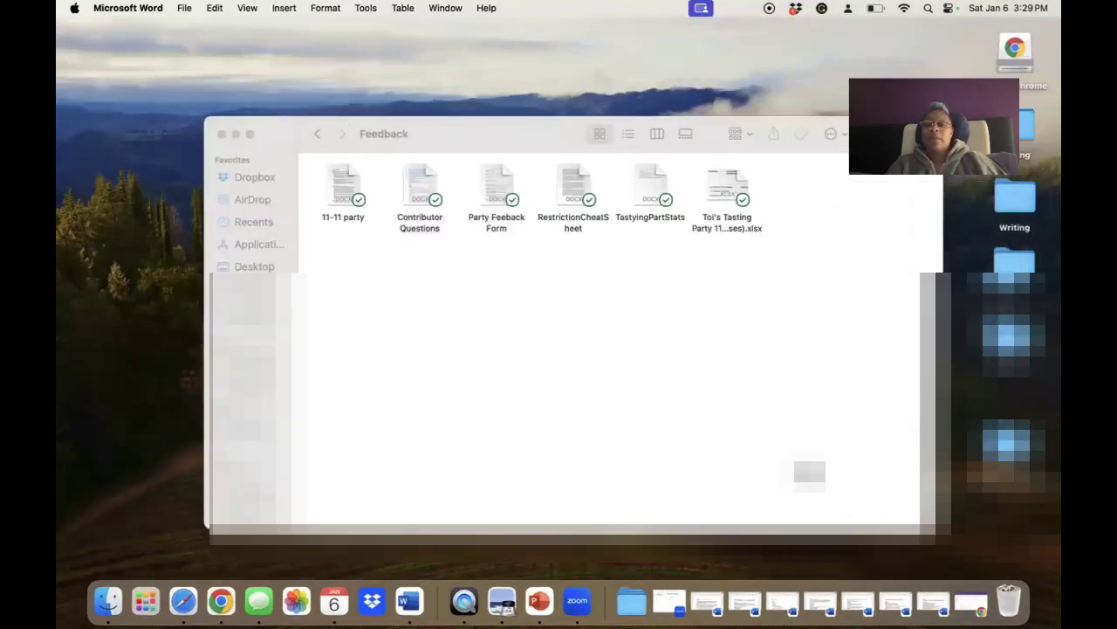
left_click(933, 603)
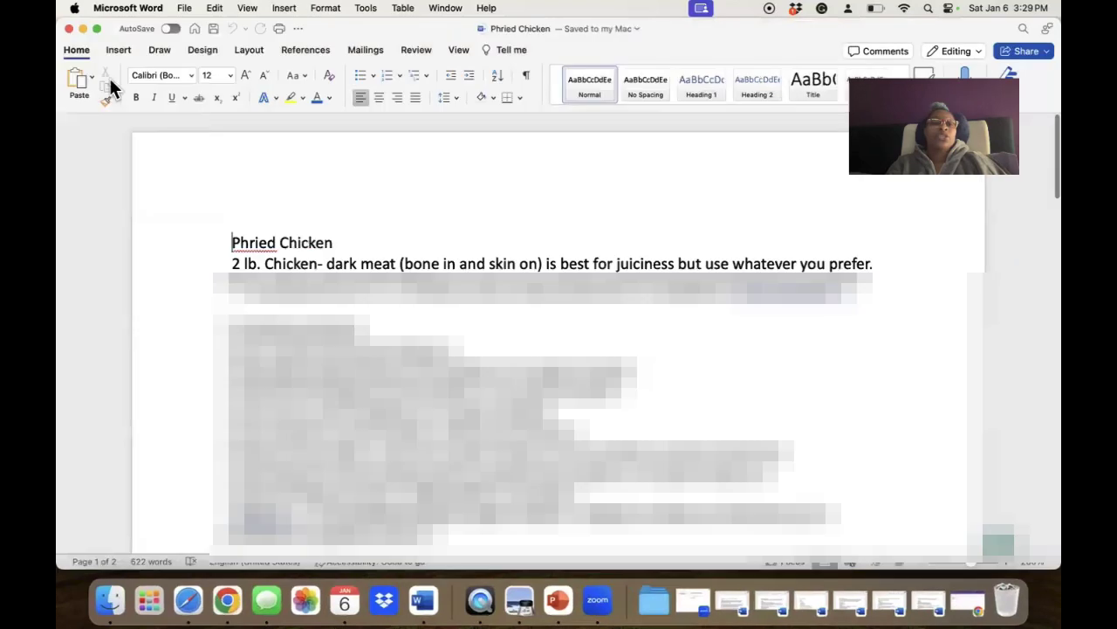
left_click(70, 39)
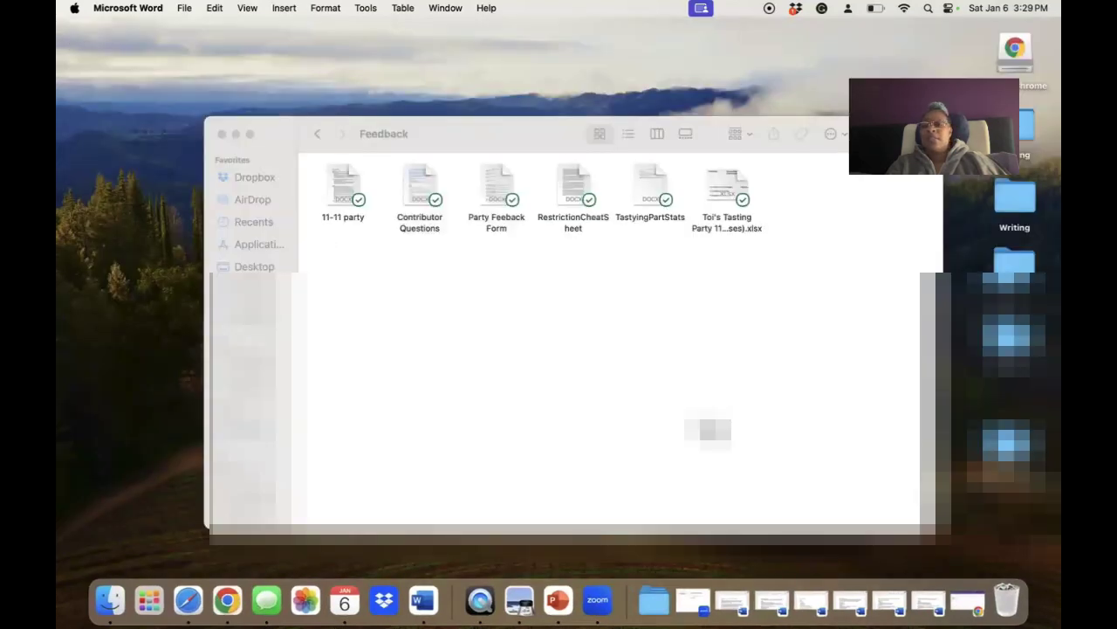
left_click(883, 592)
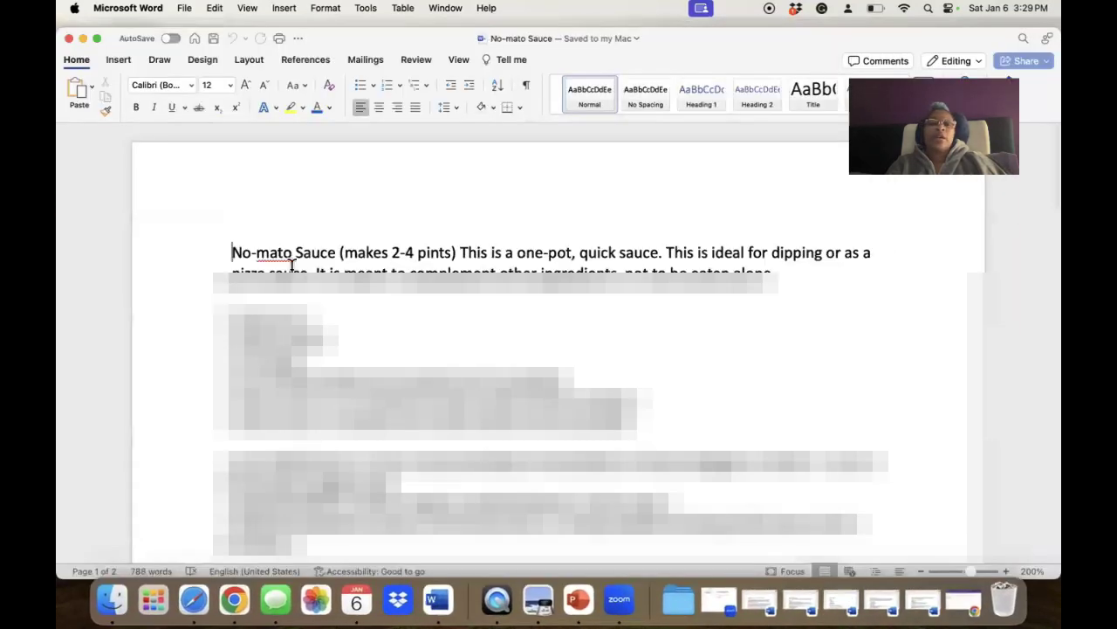
left_click(70, 39)
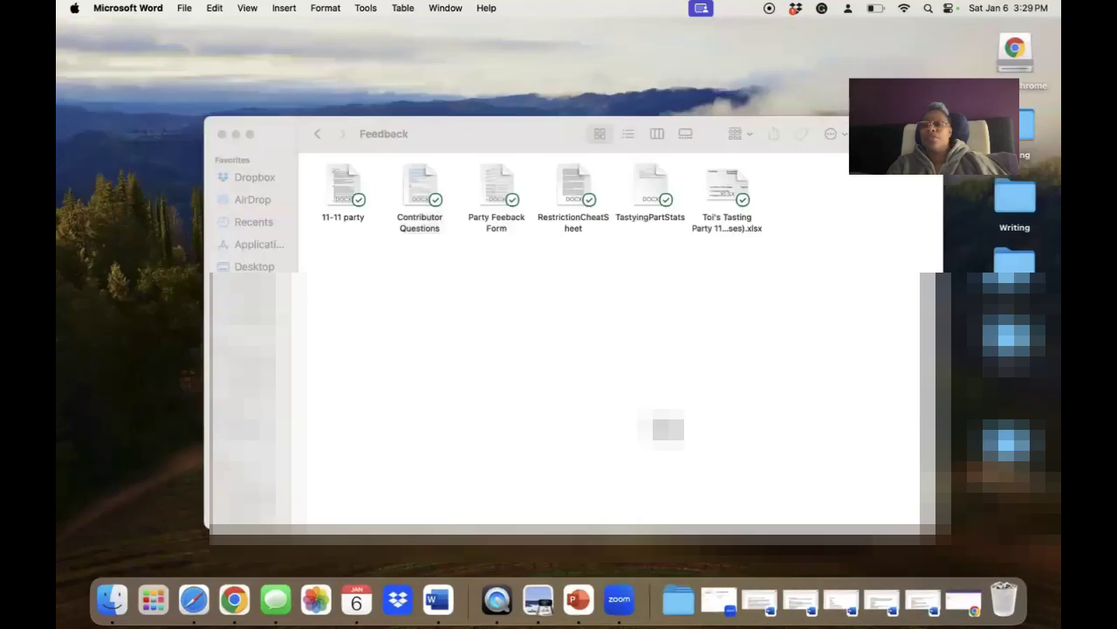
left_click(881, 597)
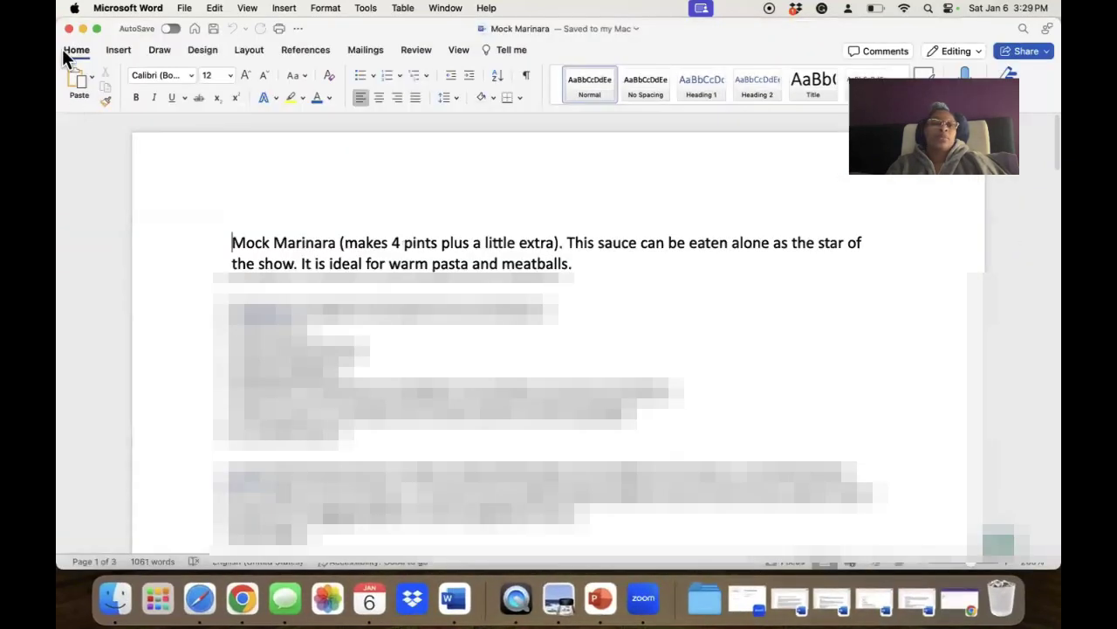
left_click(74, 29)
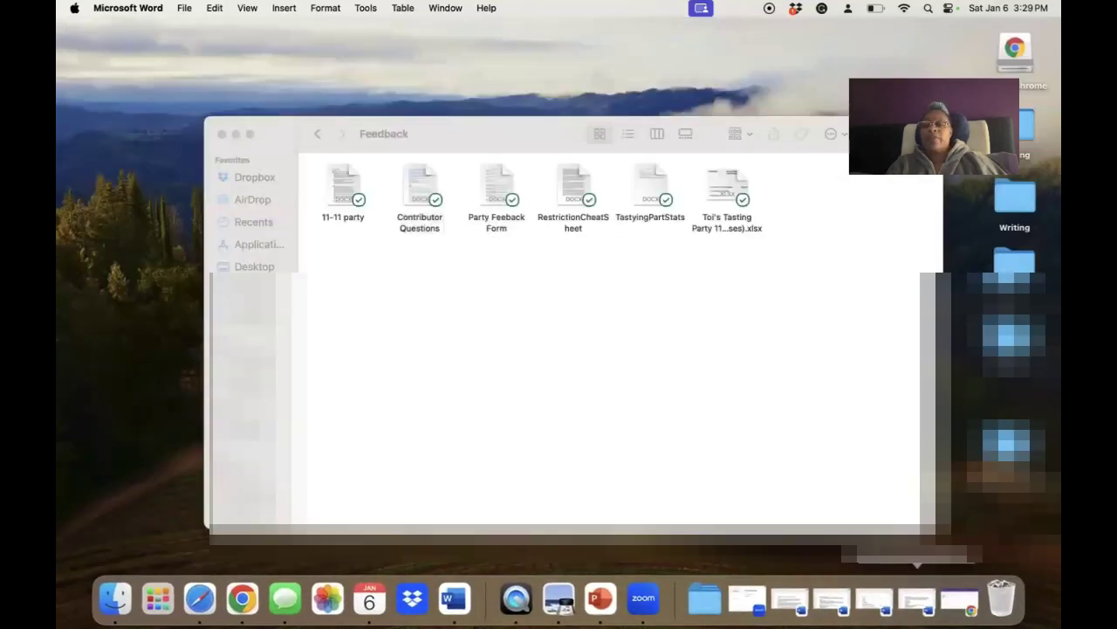
Restore and close Crispy Baked Chicken, the next minimized document and Baked Chicken Mirepoix in turn
left_click(916, 600)
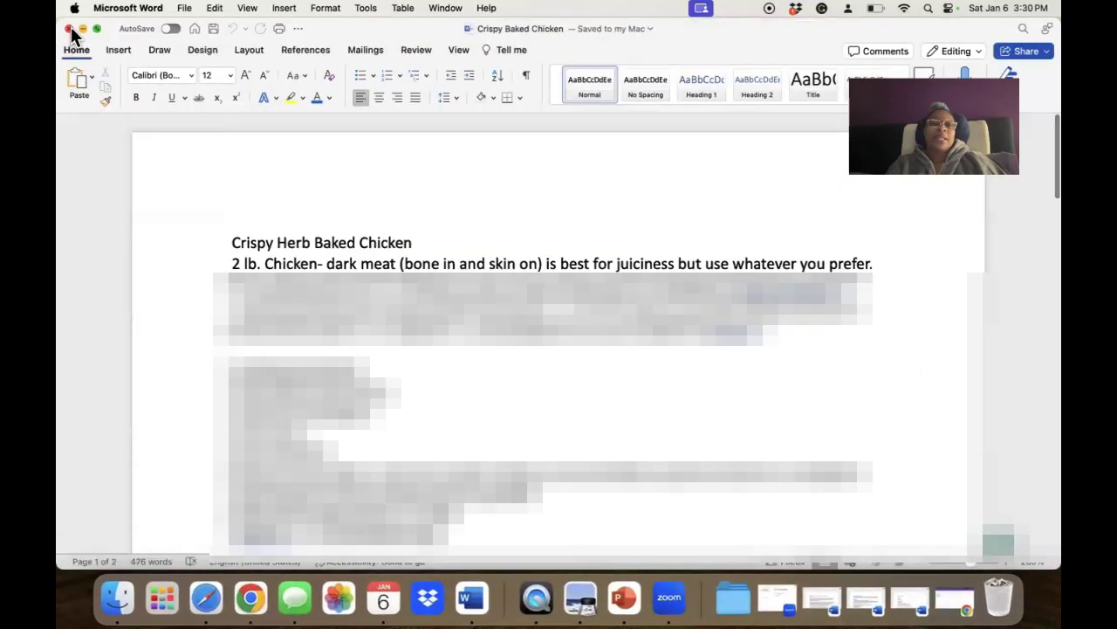
left_click(73, 30)
left_click(910, 600)
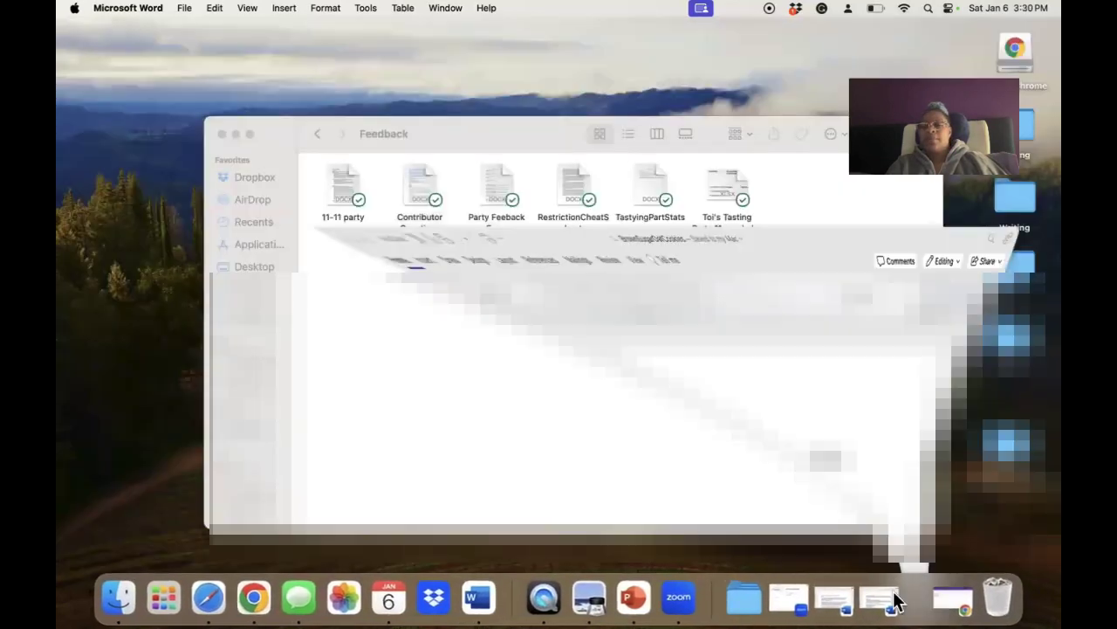
left_click(69, 31)
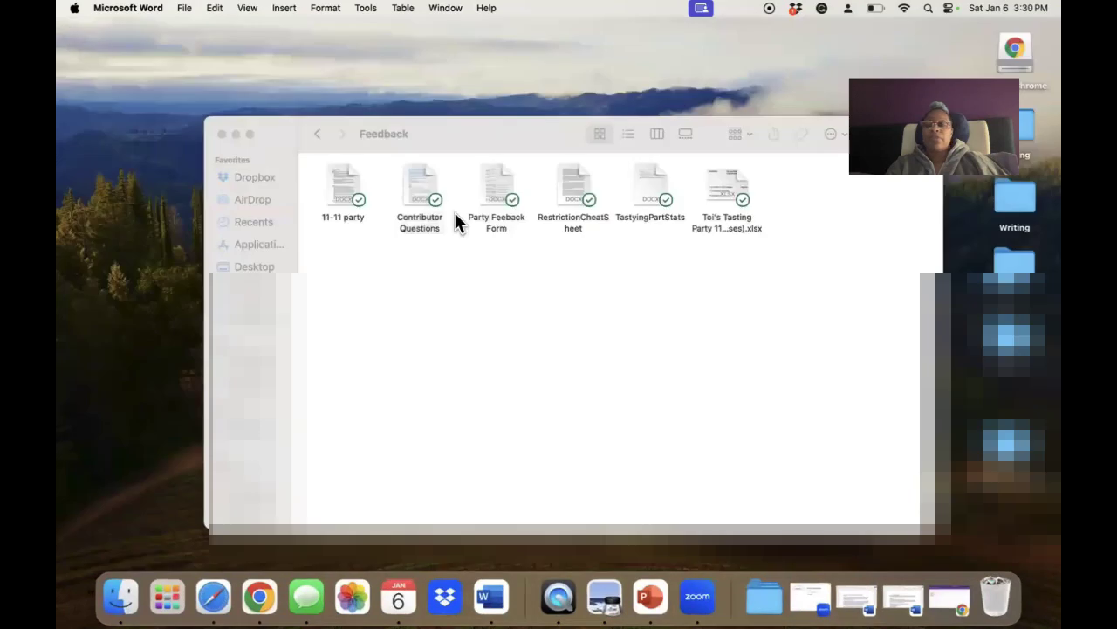
left_click(890, 597)
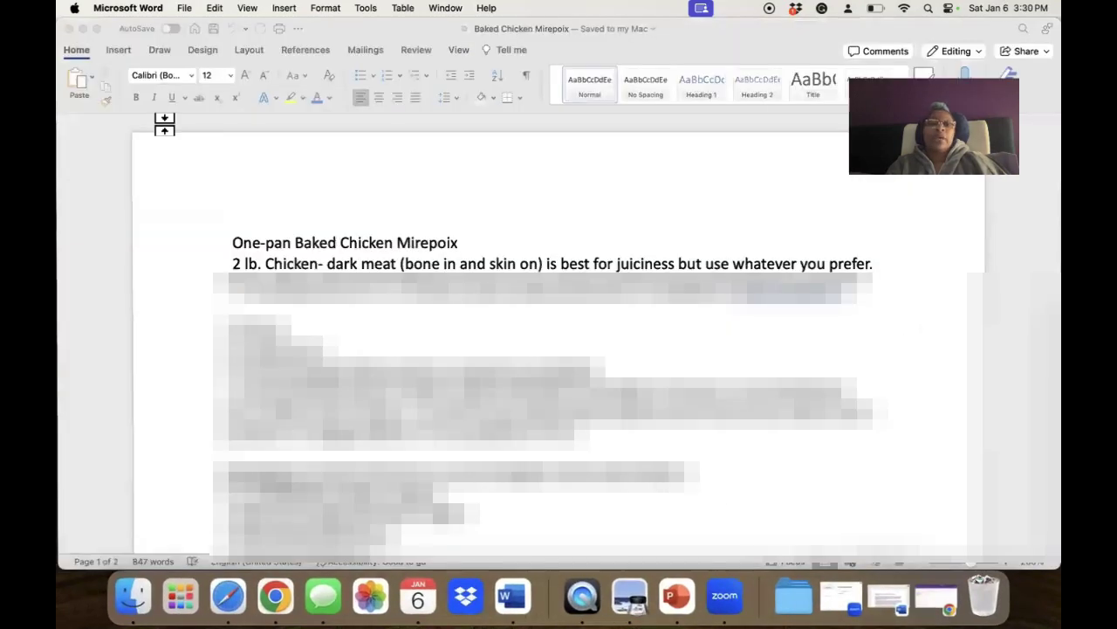
left_click(70, 32)
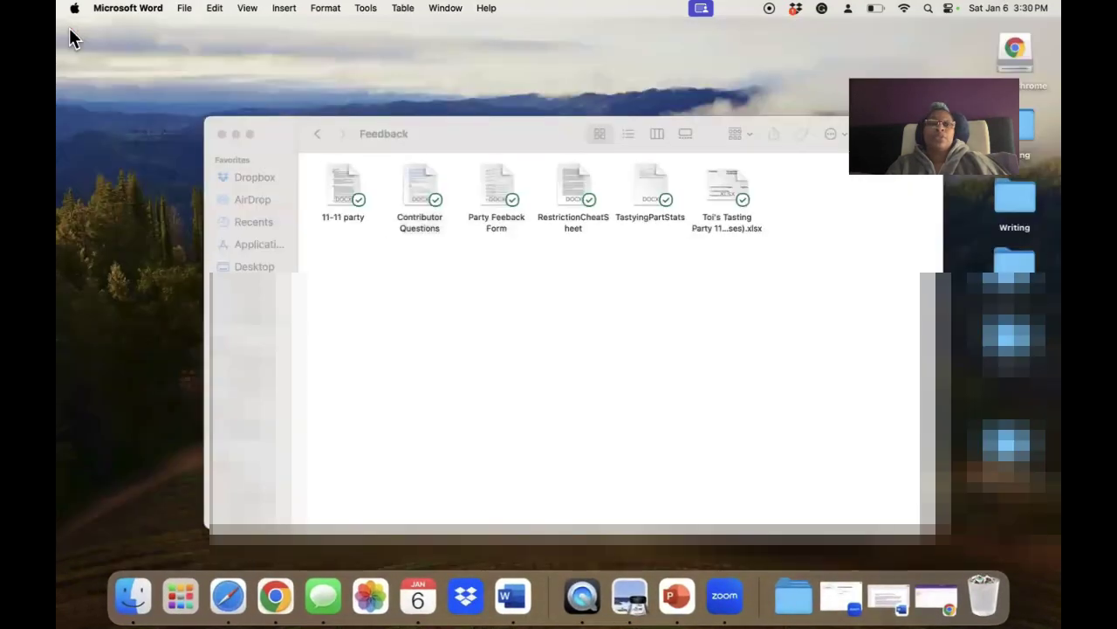
Restore and close the IWishICould document, and close the Feedback folder window
left_click(889, 601)
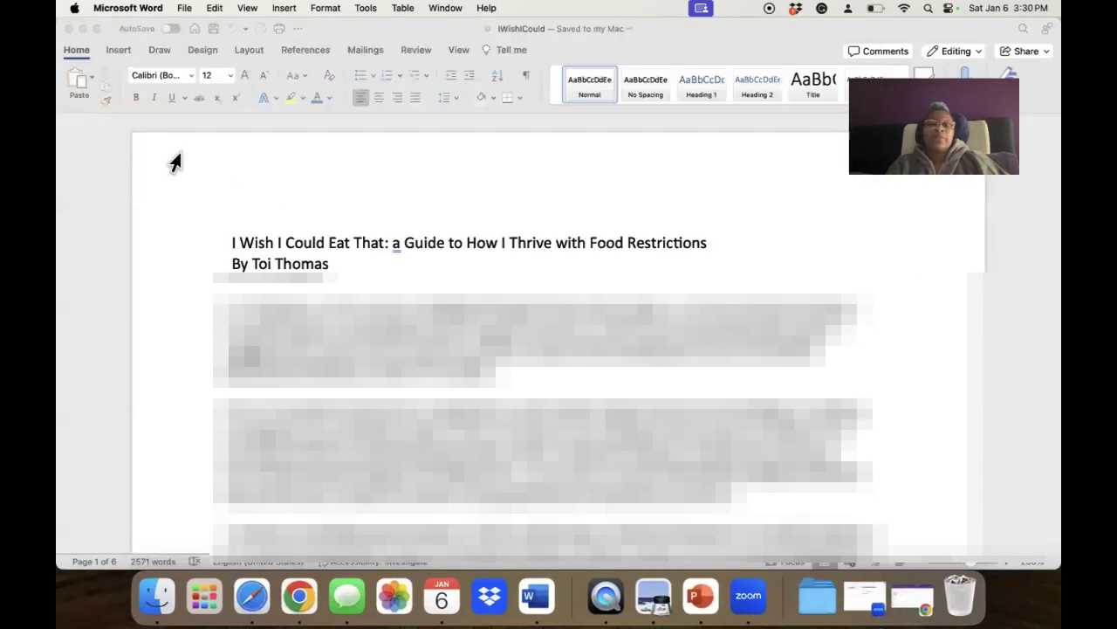
left_click(70, 32)
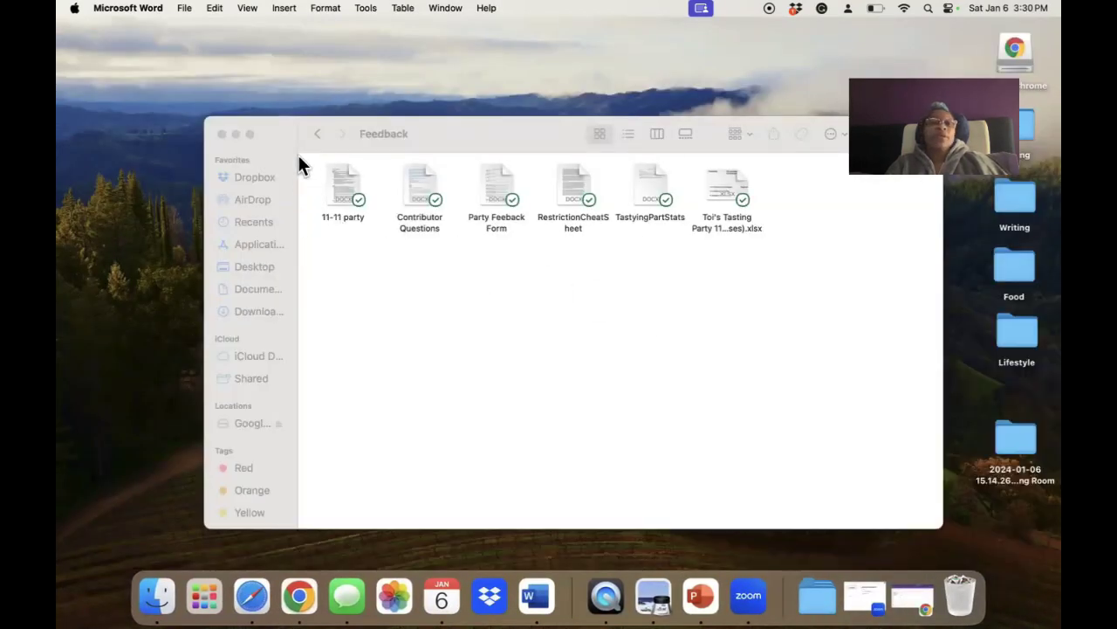
left_click(222, 134)
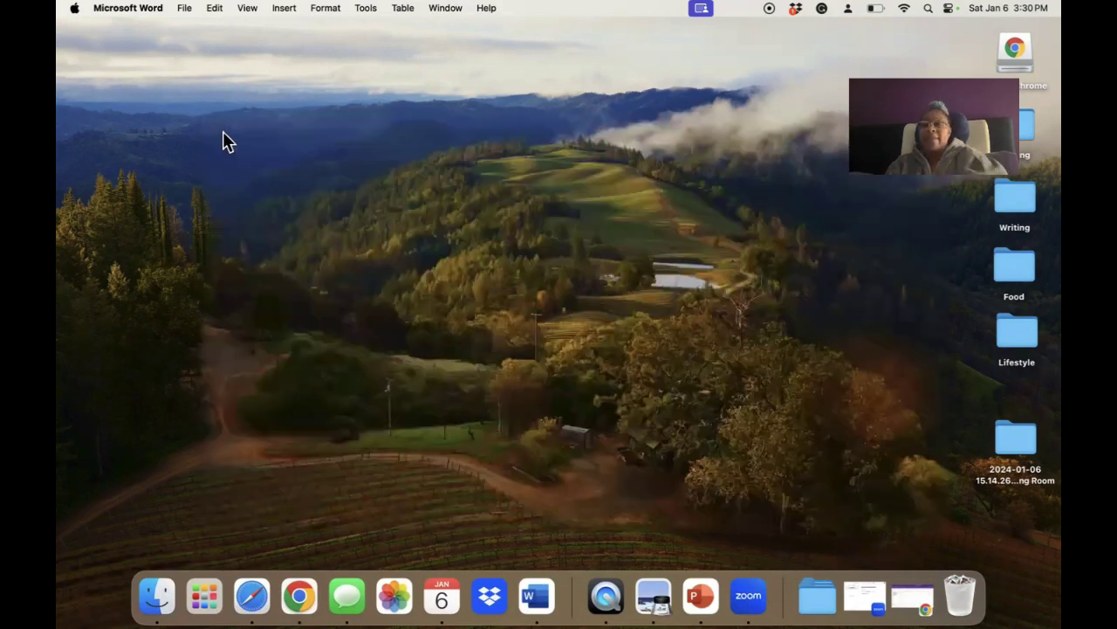
Bring the browser back up and switch from the word count sheet to The ToiBox of Games document
left_click(912, 602)
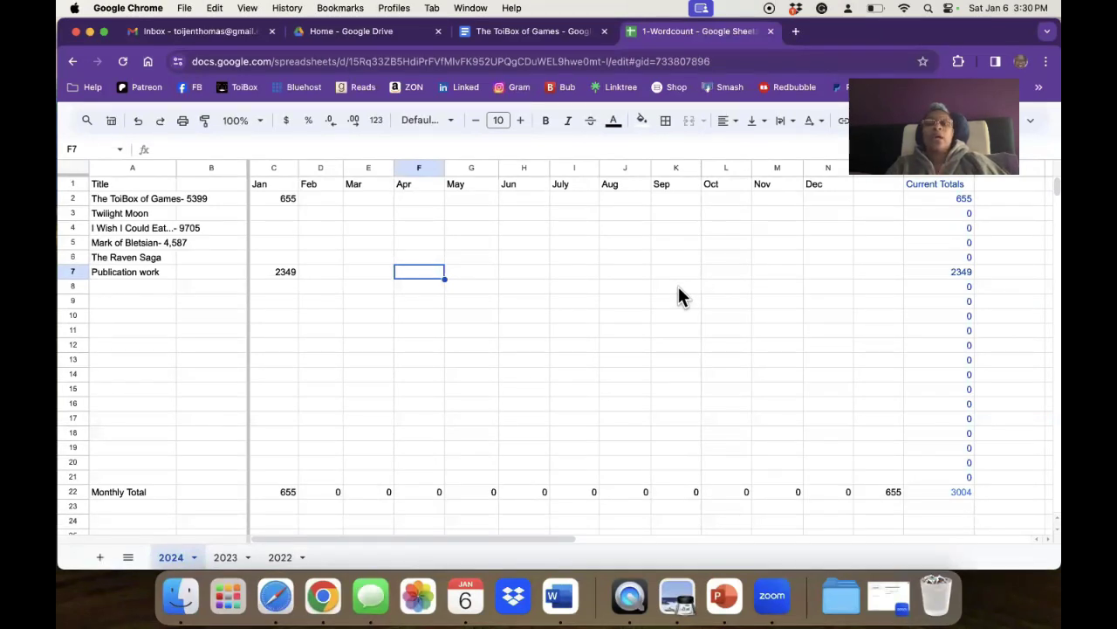
left_click(169, 200)
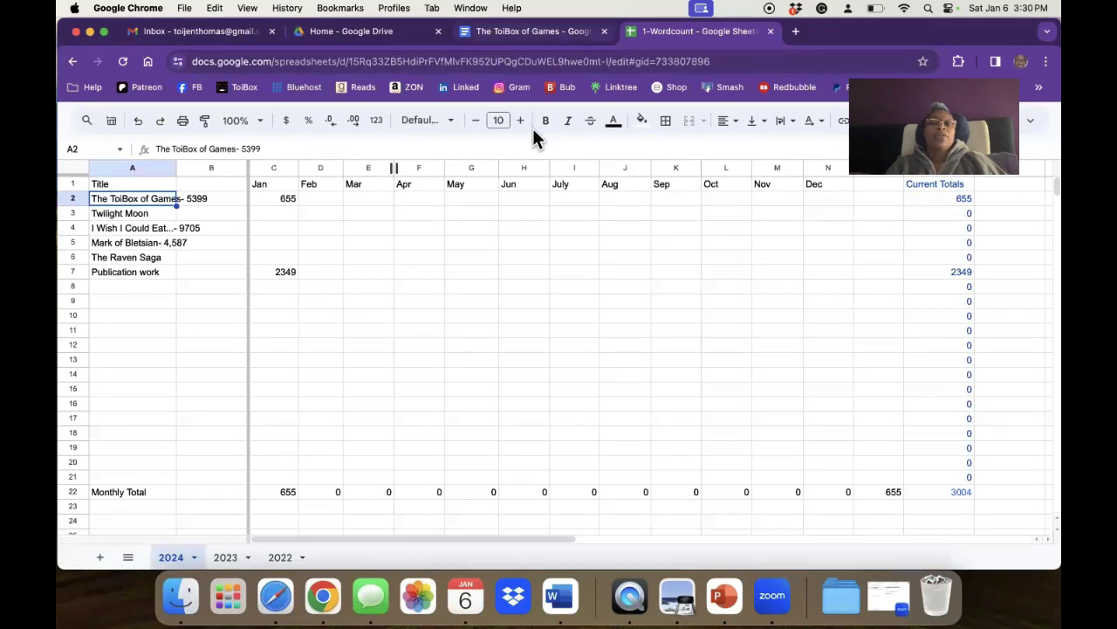
left_click(523, 39)
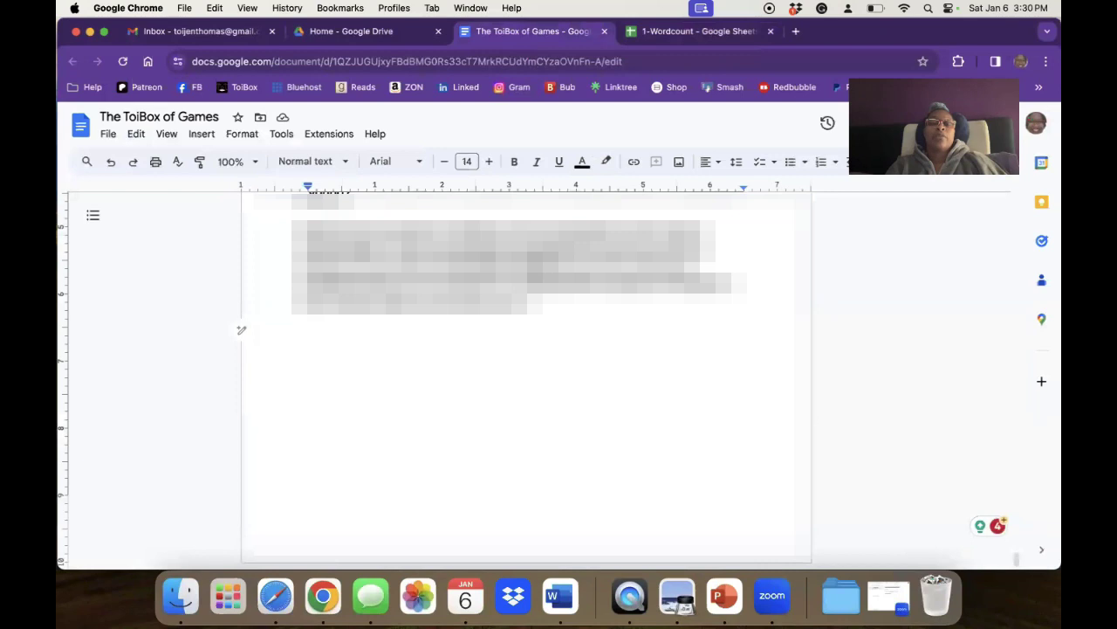
Read through the last pages of The ToiBox of Games manuscript down to where the text ends
scroll(543, 266, "up", 5)
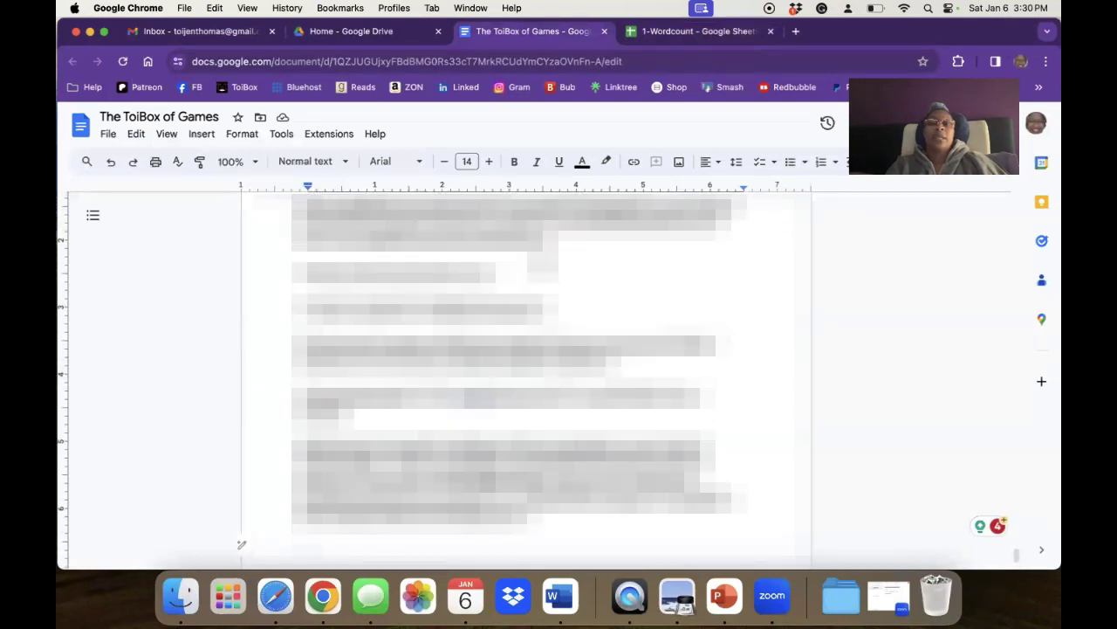
scroll(241, 545, "down", 15)
scroll(242, 393, "down", 10)
scroll(558, 262, "down", 1)
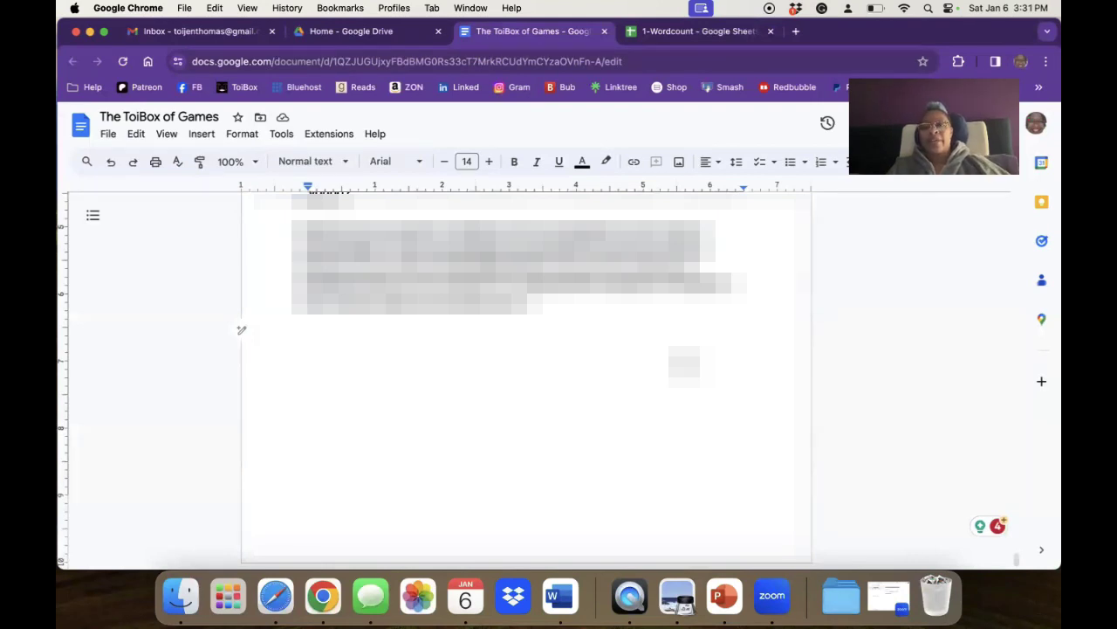
type("The")
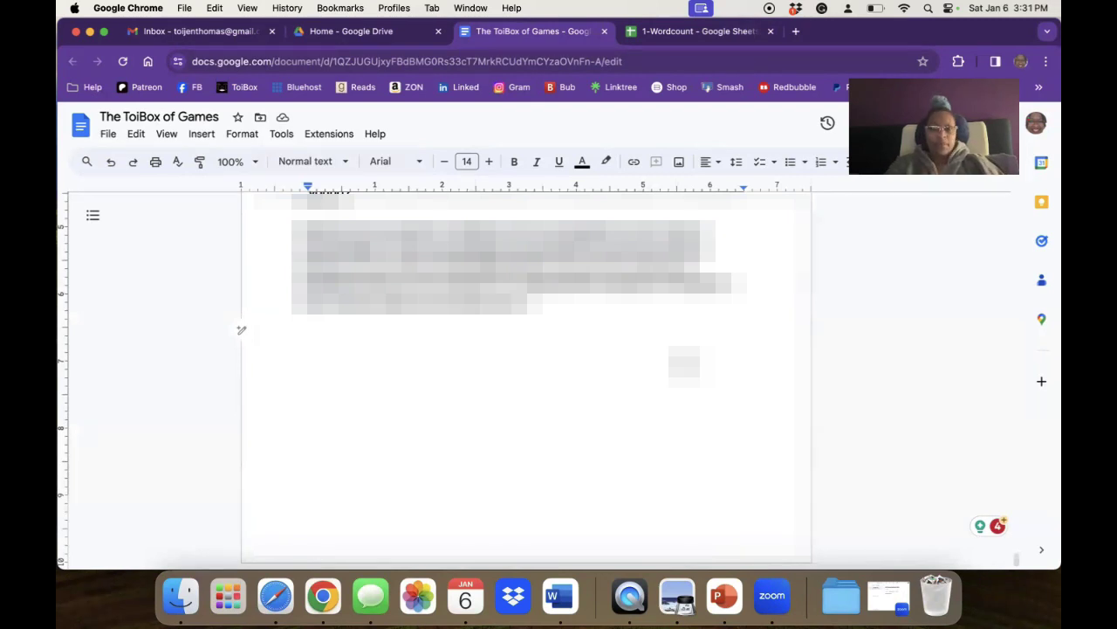
scroll(241, 330, "down", 15)
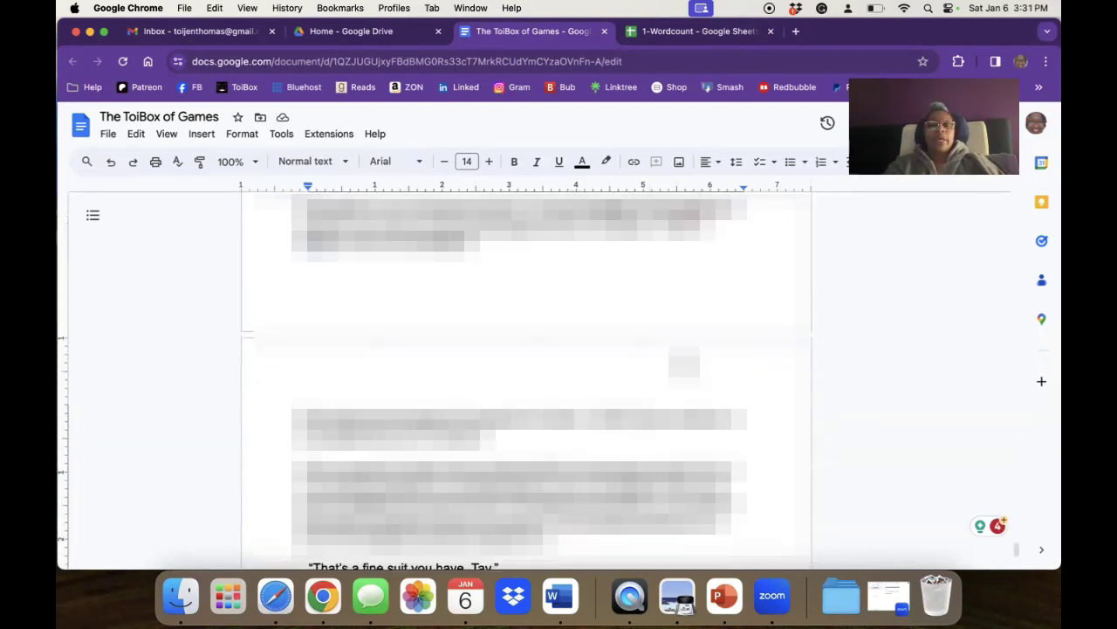
scroll(533, 380, "down", 5)
scroll(519, 375, "down", 2)
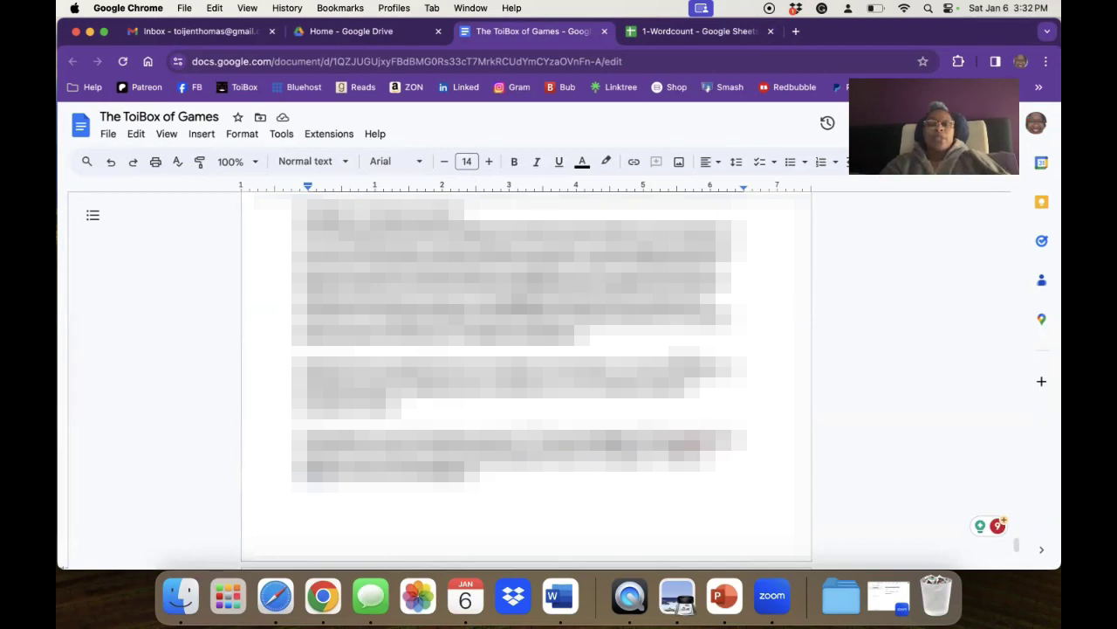
scroll(241, 428, "down", 5)
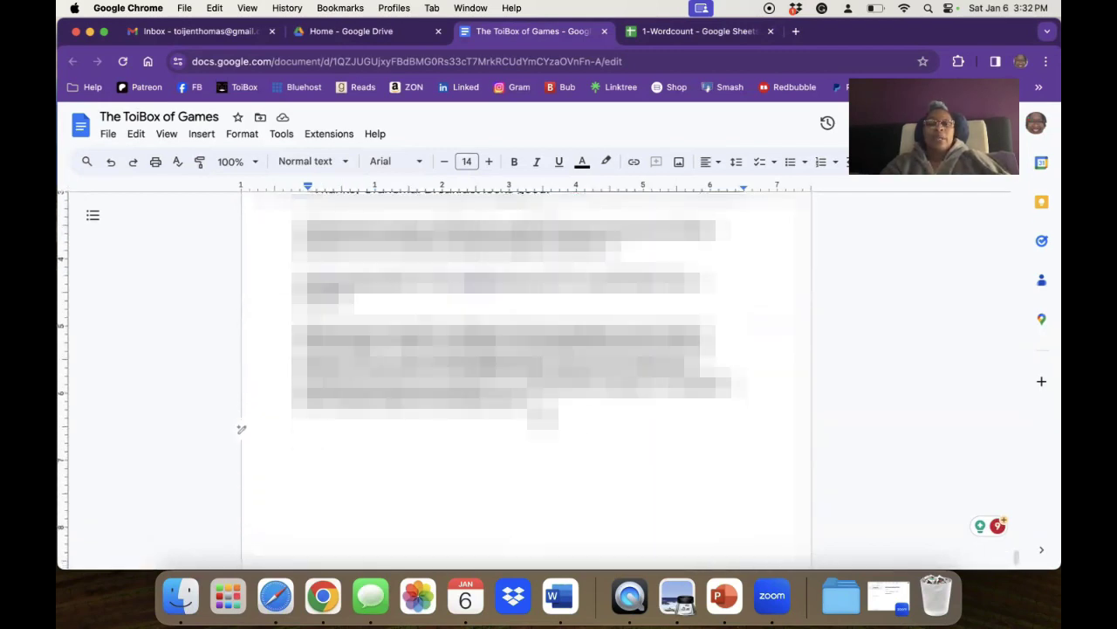
Have the closing passage of the manuscript read aloud down to where the text ends
left_click_drag(549, 408, 309, 237)
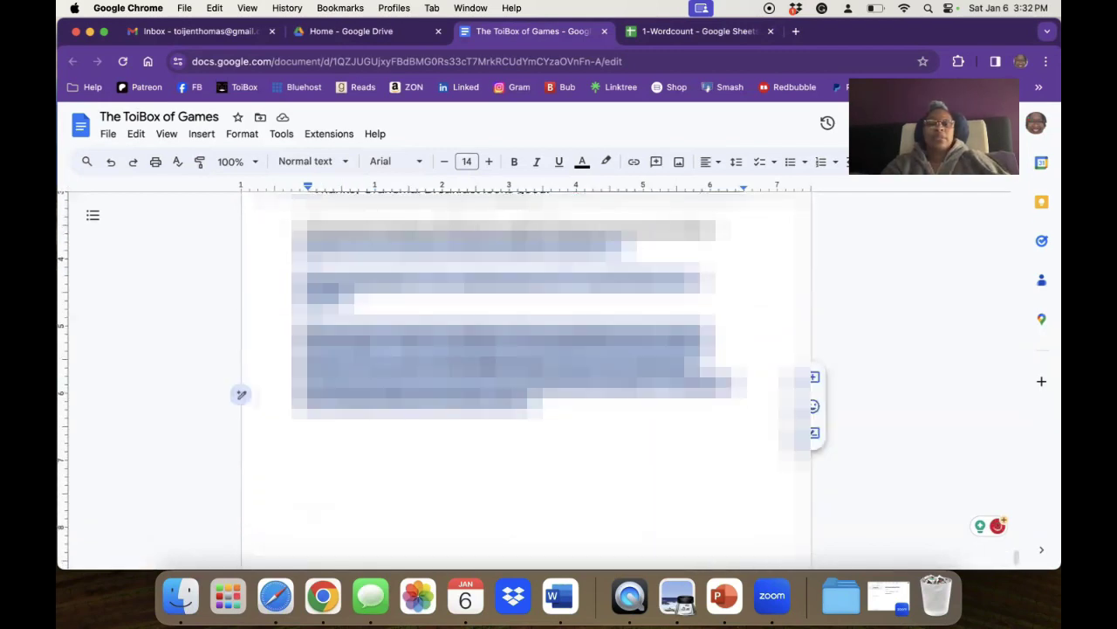
left_click(543, 401)
left_click_drag(543, 402, 288, 471)
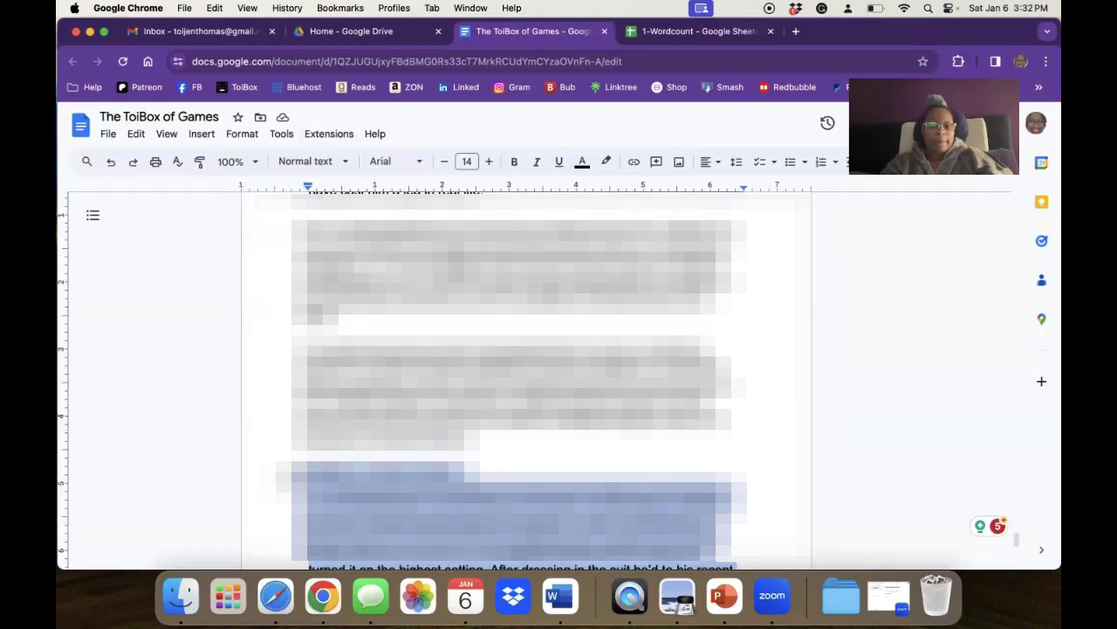
key("alt+Escape")
scroll(288, 473, "down", 5)
scroll(486, 480, "down", 6)
Start a new line after the manuscript's last paragraph and touch up the text on the last page
left_click(556, 309)
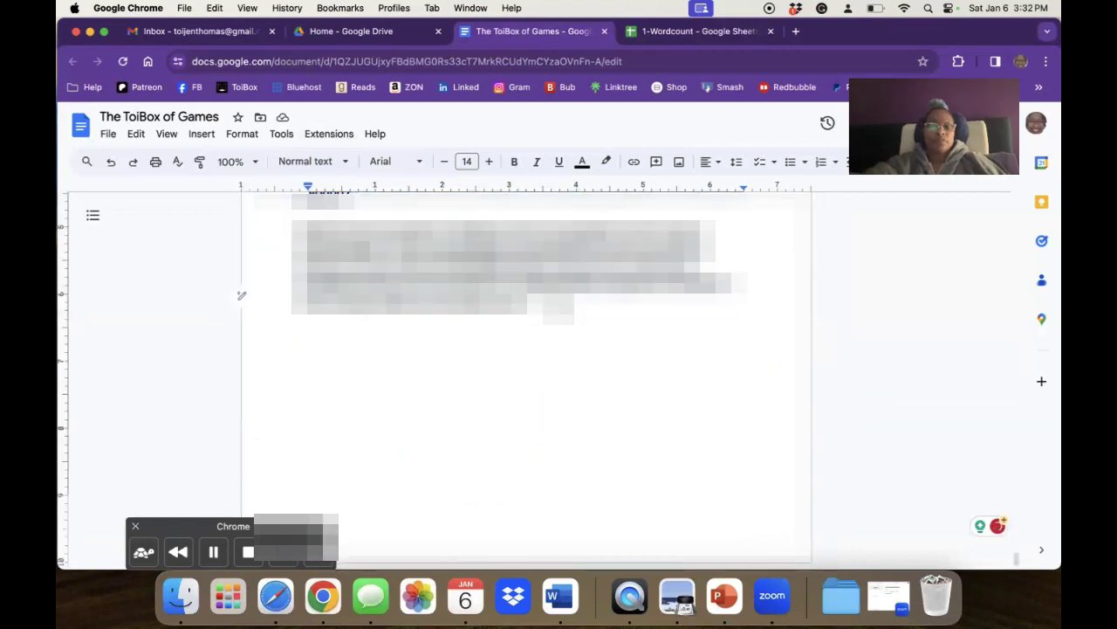
key("Return")
key("Return")
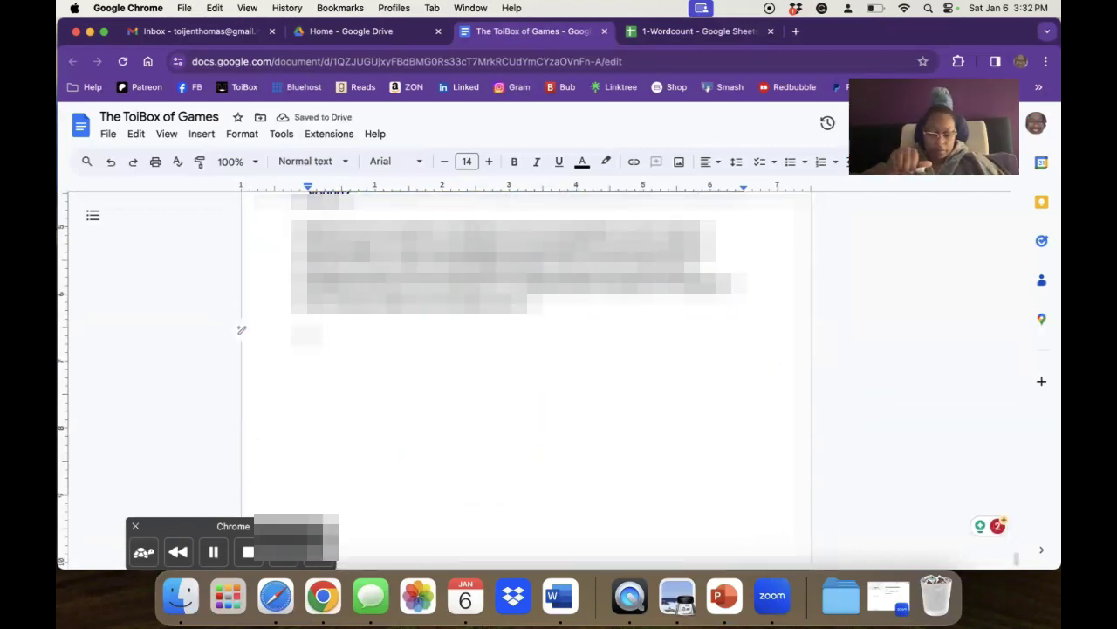
key("super+v")
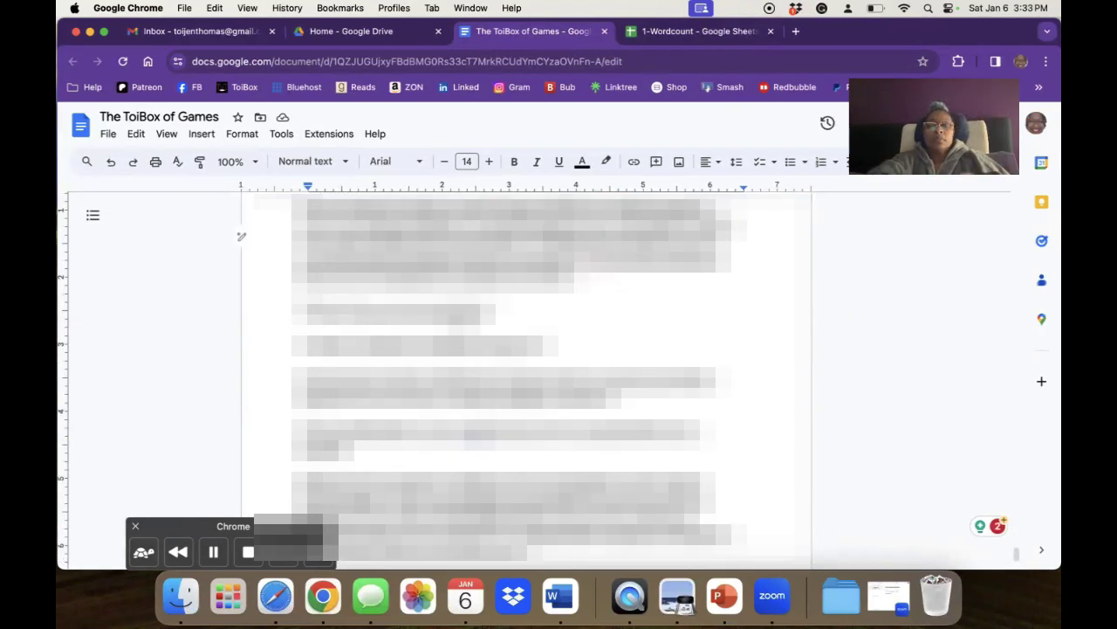
key("BackSpace")
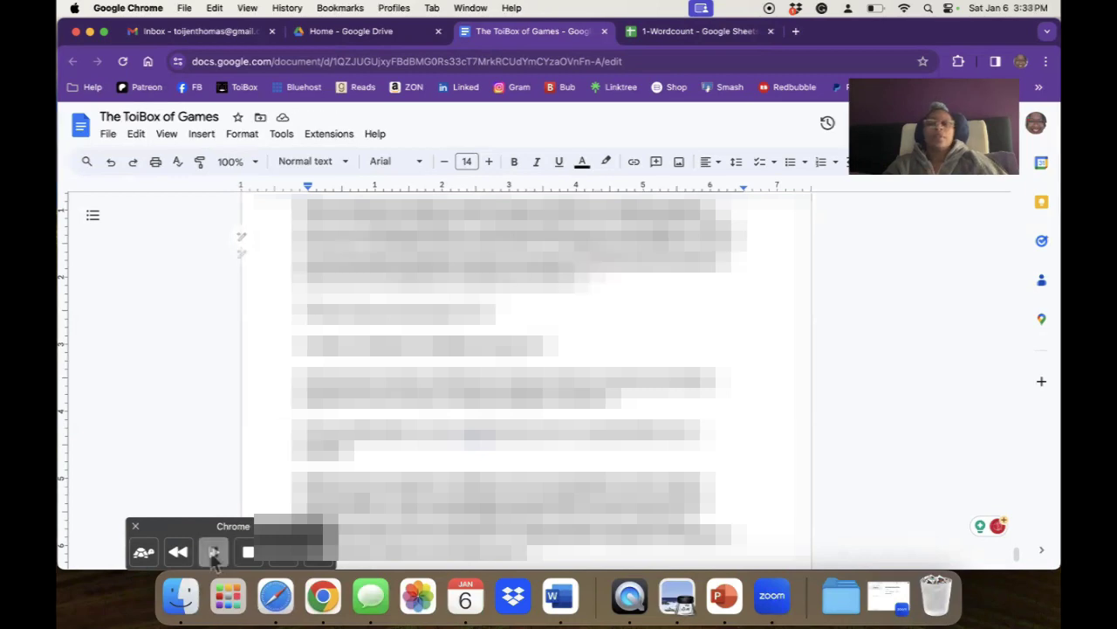
Write a new story paragraph of about six lines below the last paragraph of the manuscript
scroll(519, 376, "down", 4)
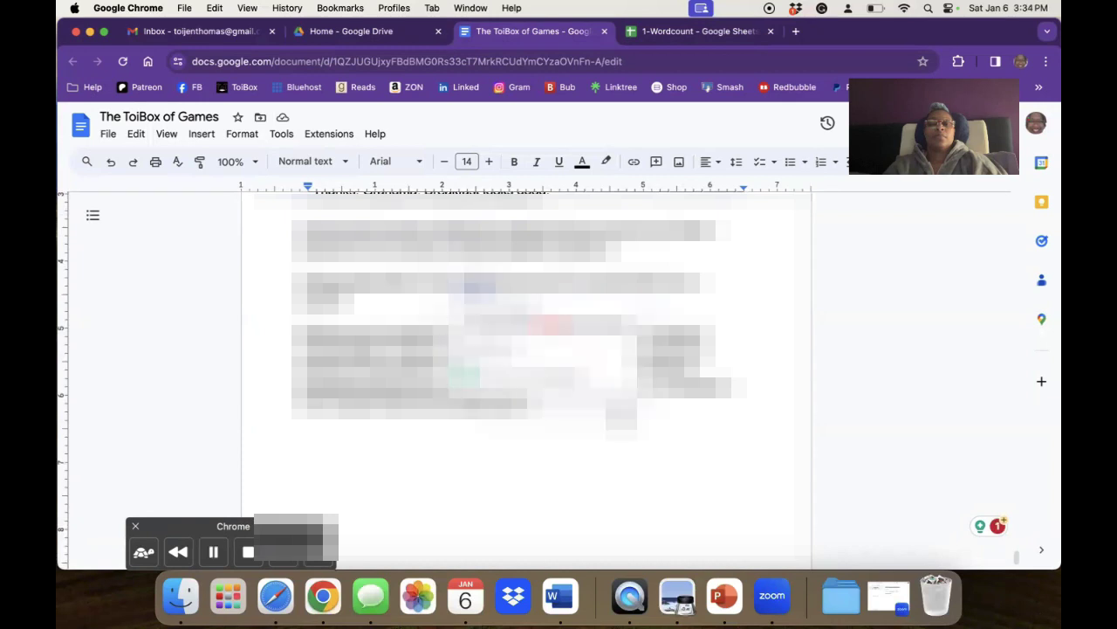
scroll(629, 447, "down", 2)
scroll(629, 447, "down", 1)
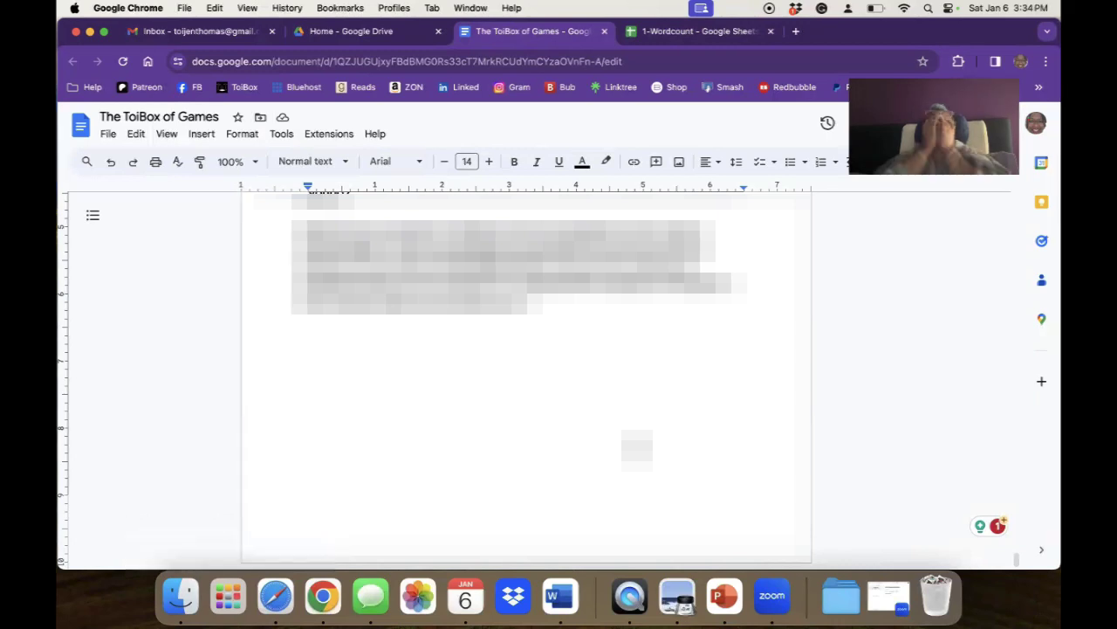
left_click(590, 319)
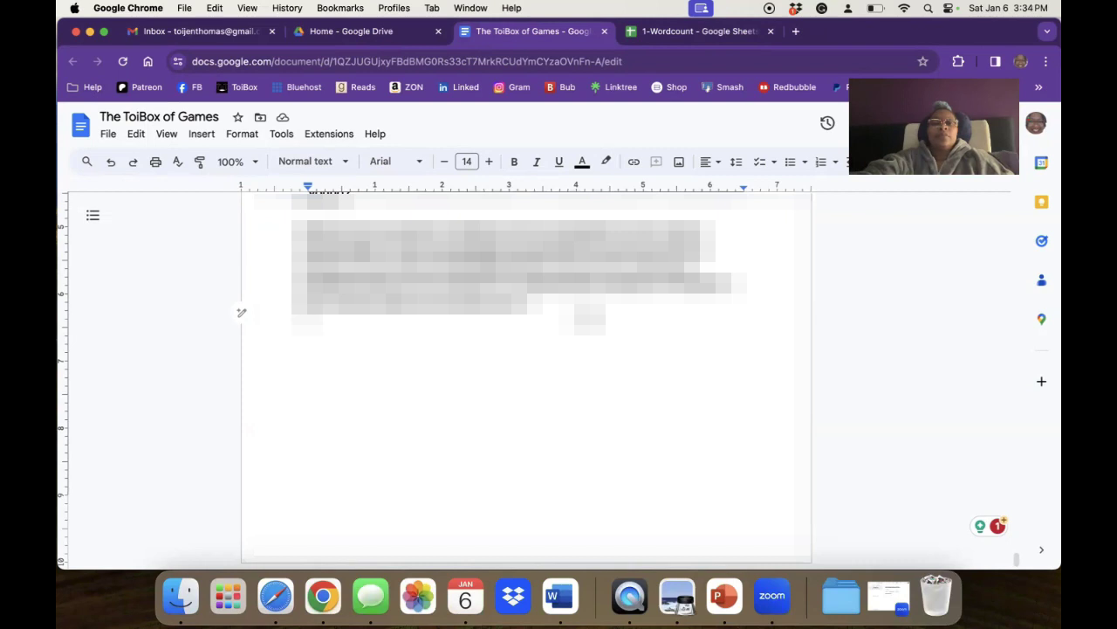
key("Return")
type("......")
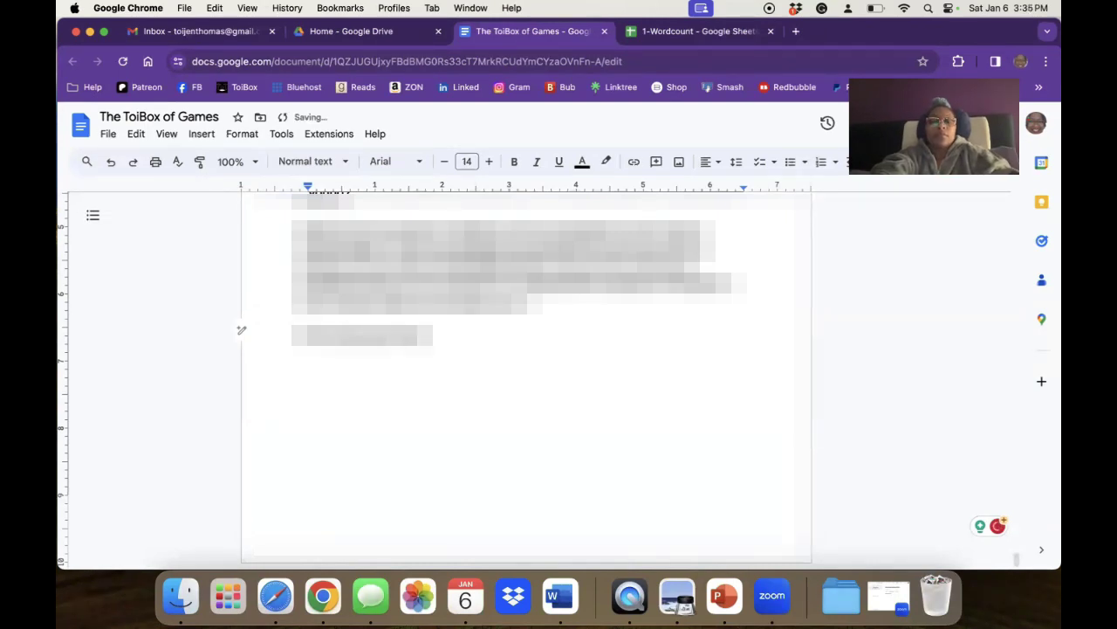
type("...")
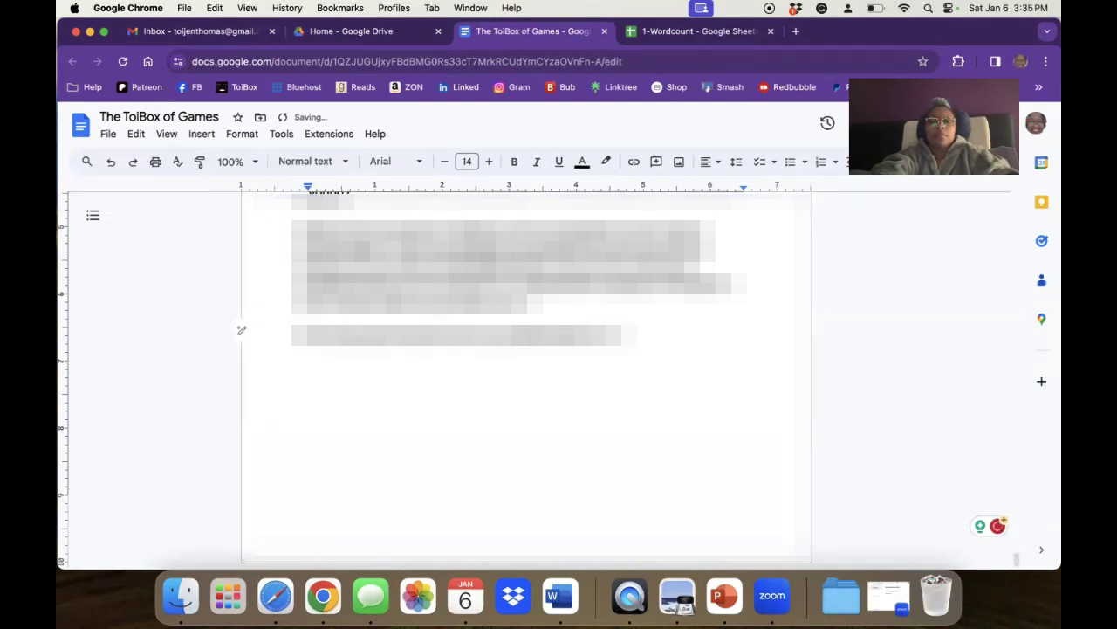
type("...")
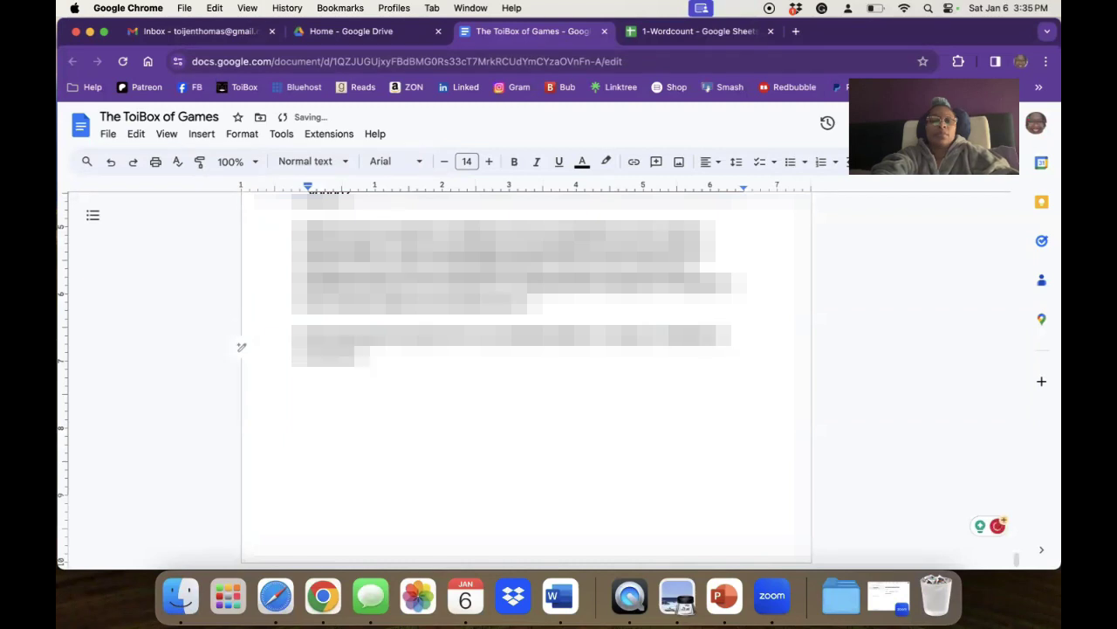
type("...")
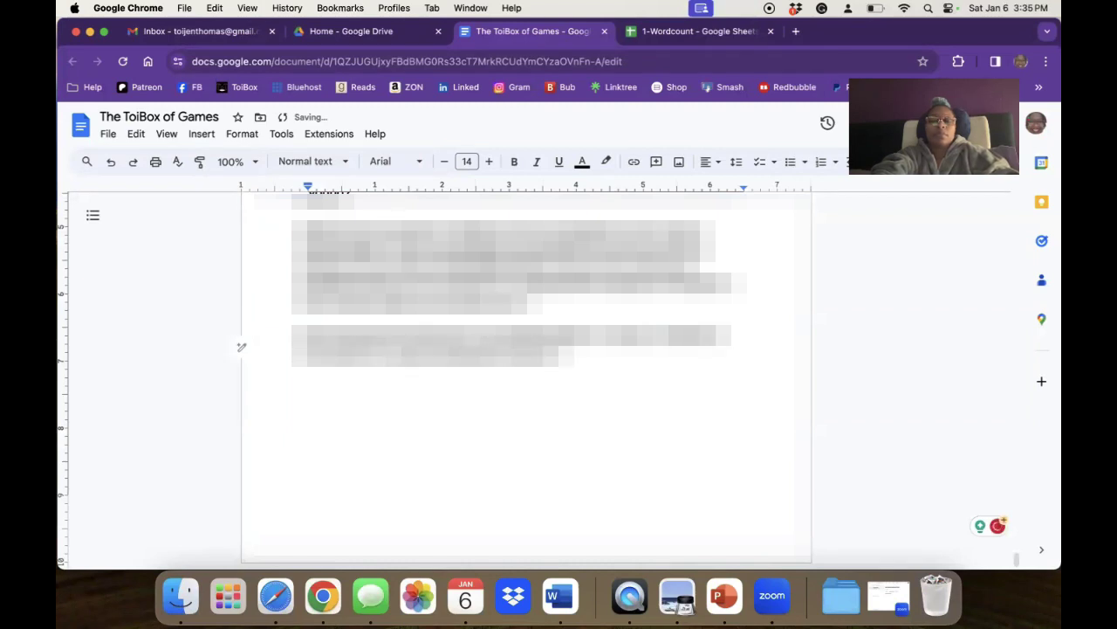
type("...")
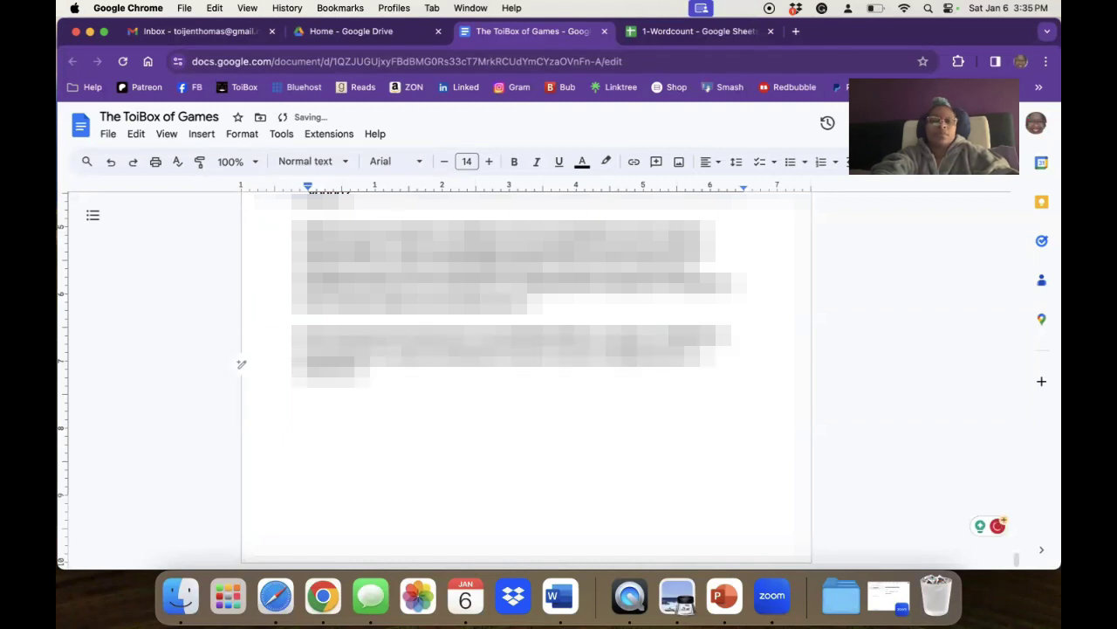
type("...")
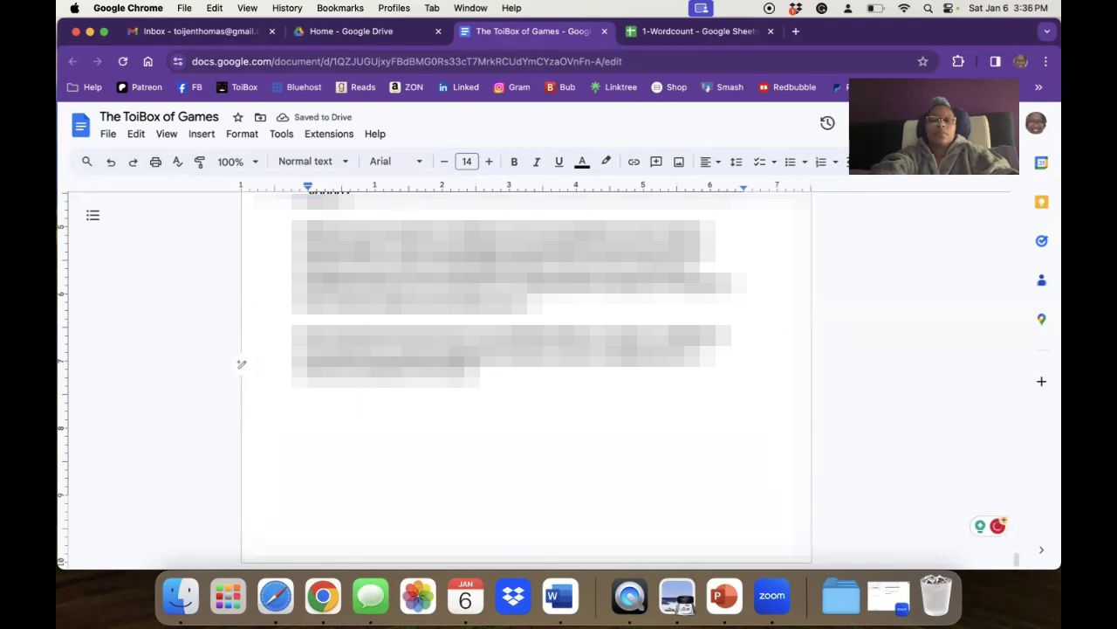
type("...")
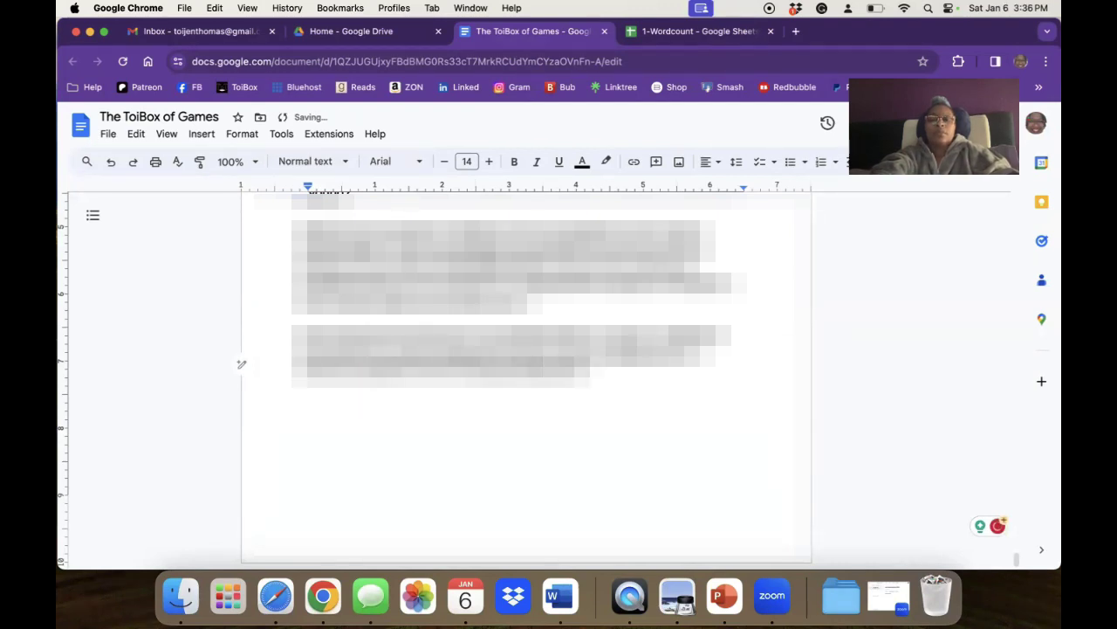
type("...")
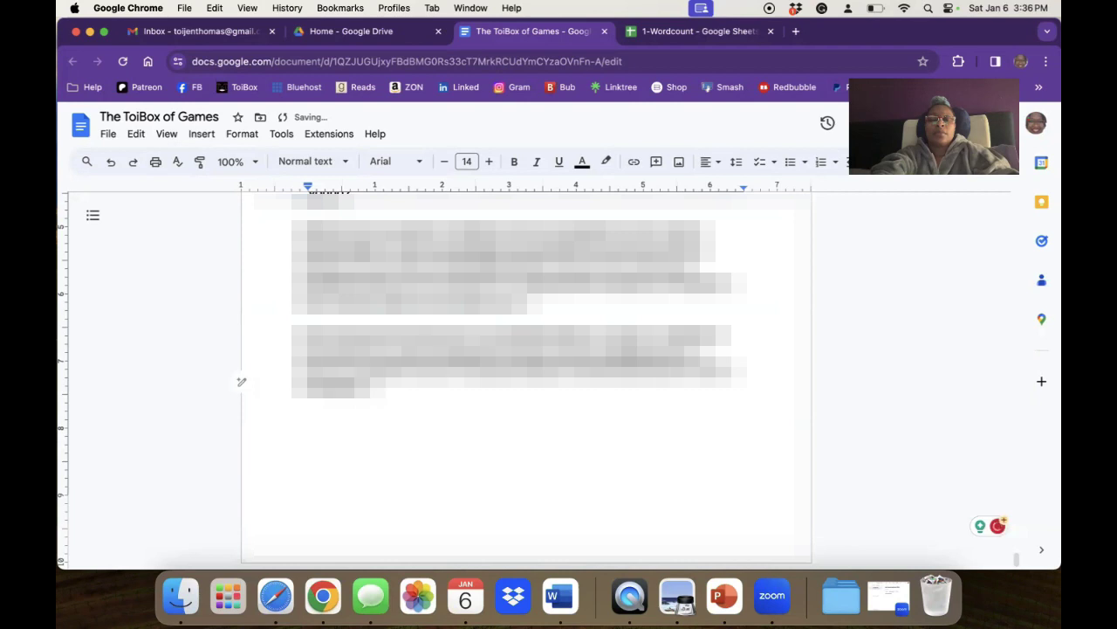
type("...")
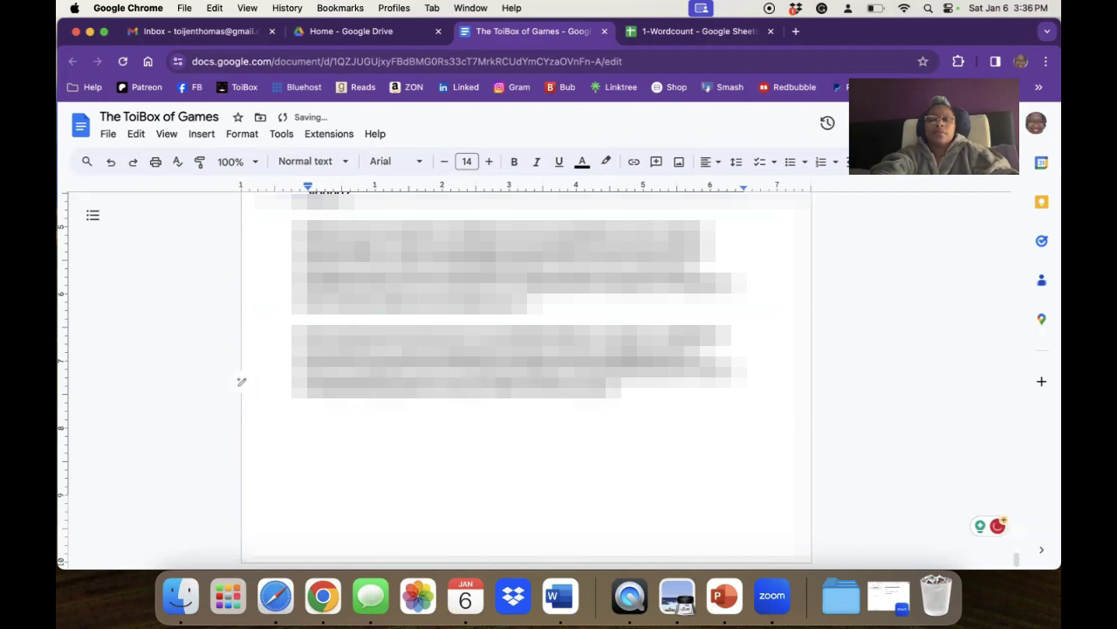
type(" with my family...")
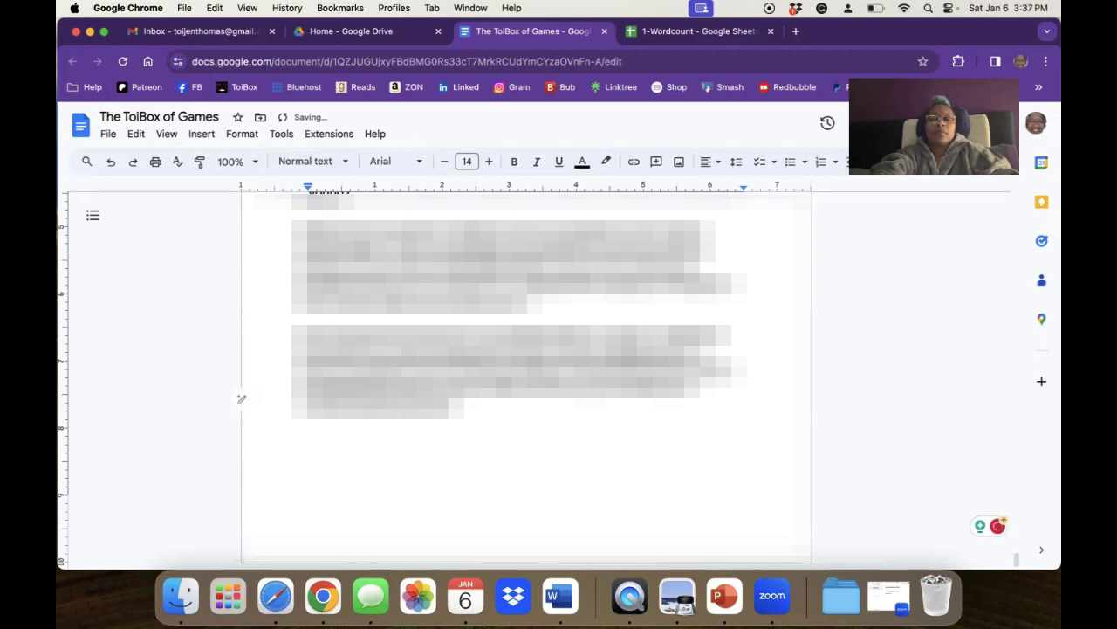
type("...")
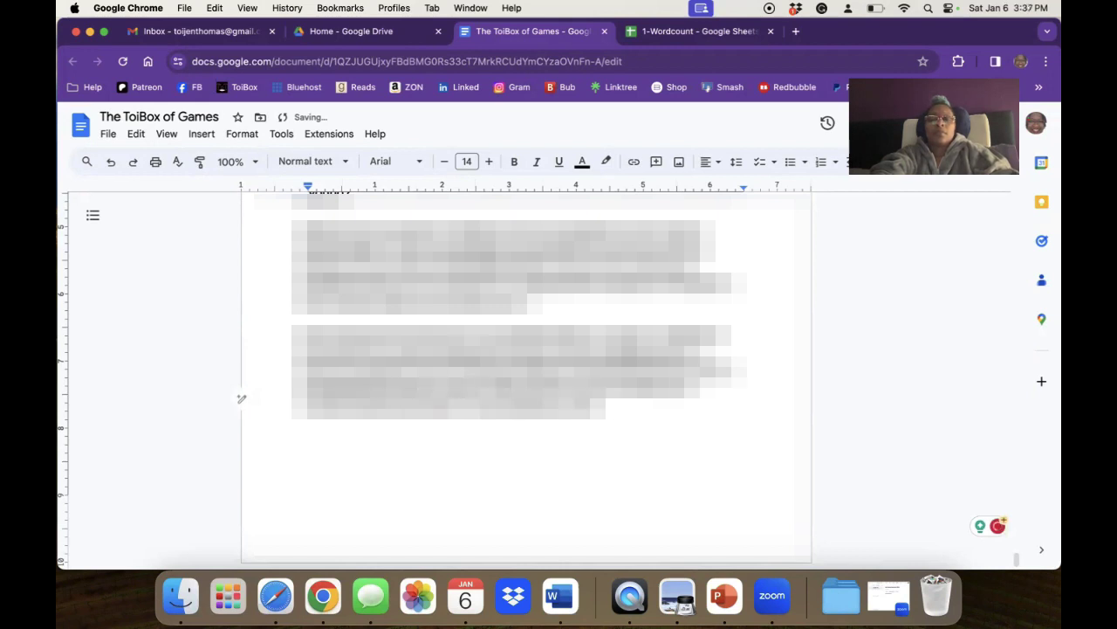
type(" together and it is a great way to bond")
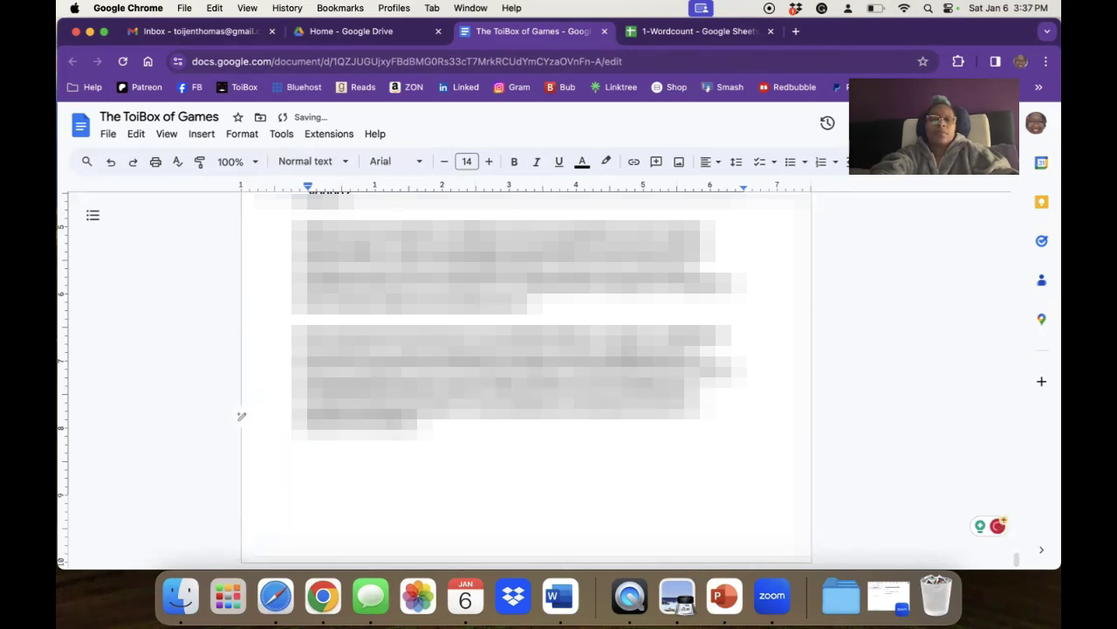
type("...")
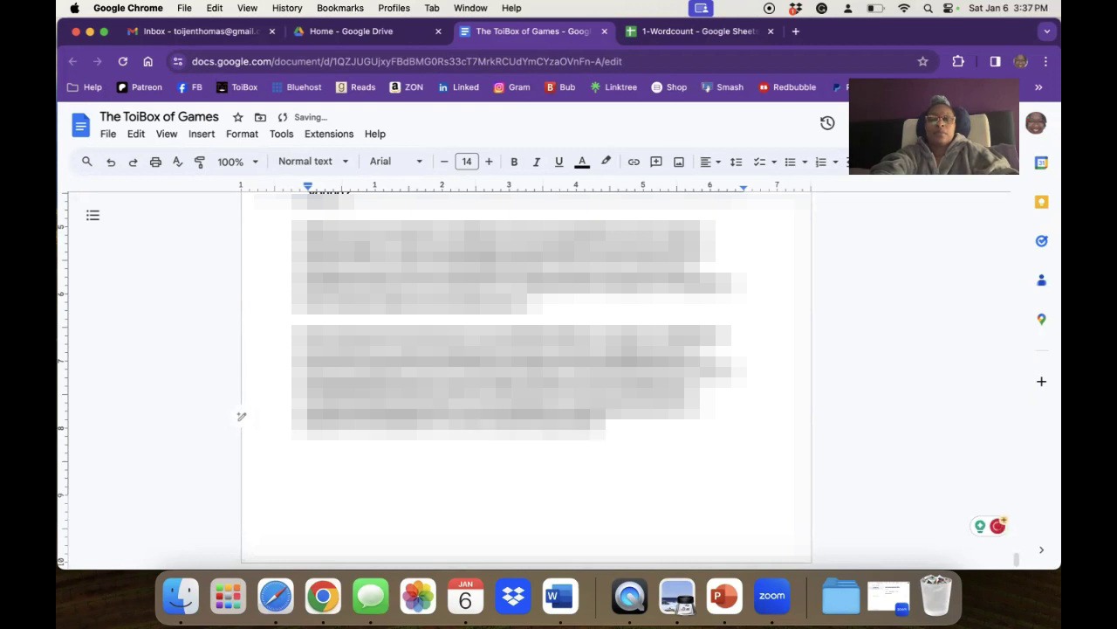
type("...")
Start another story paragraph below the previous one and write about three lines of it to the end of the page
key("Return")
type("Let the games begin today!")
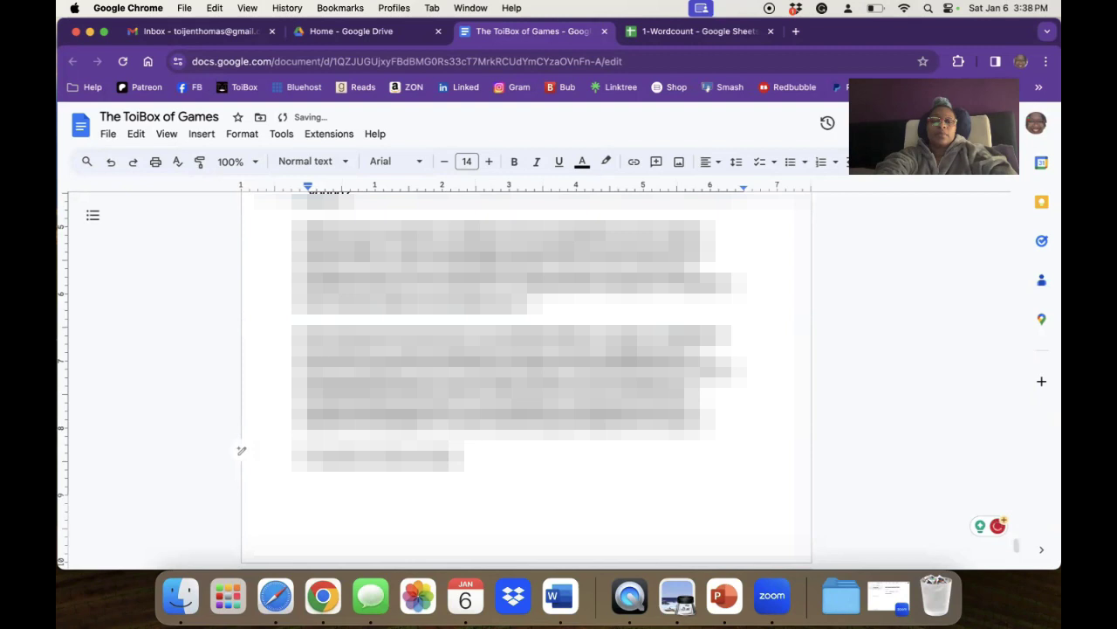
type("...")
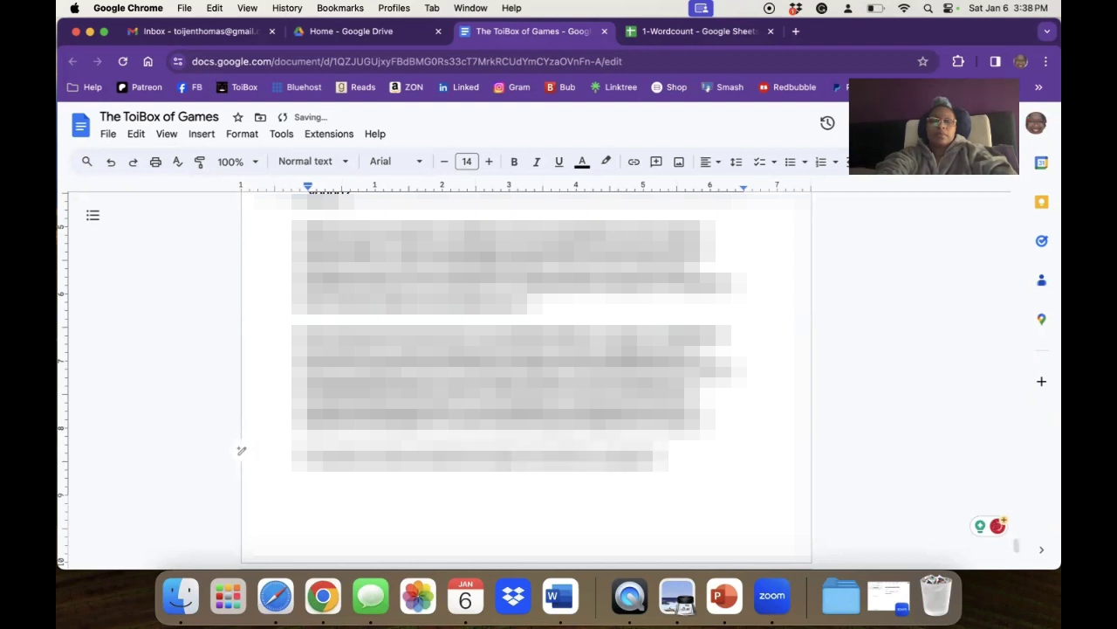
type("......")
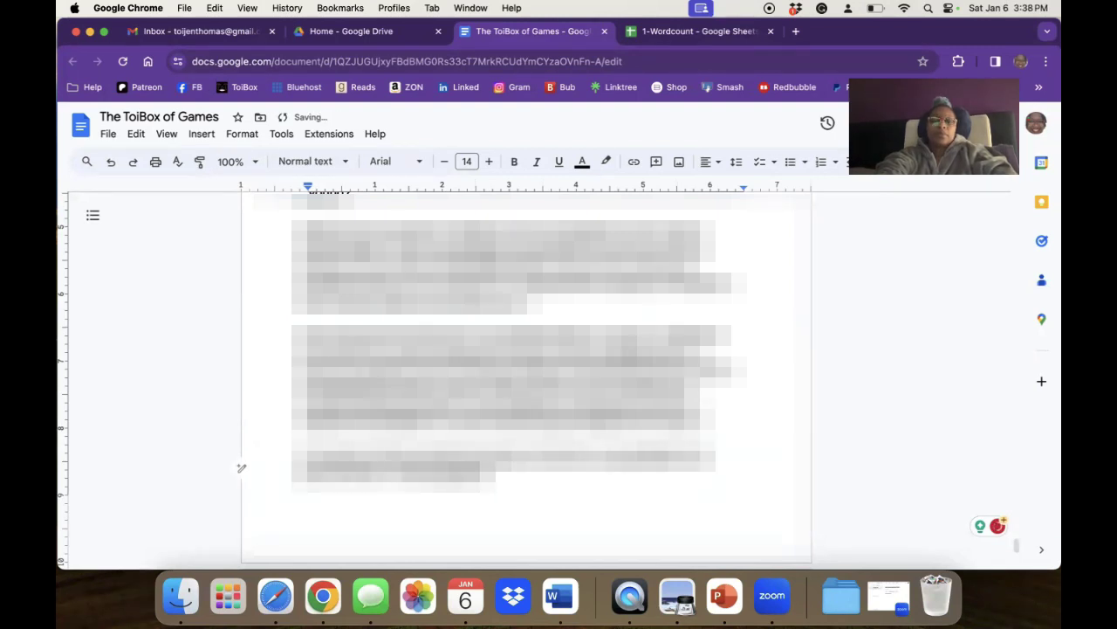
type(" the fun and laughter.")
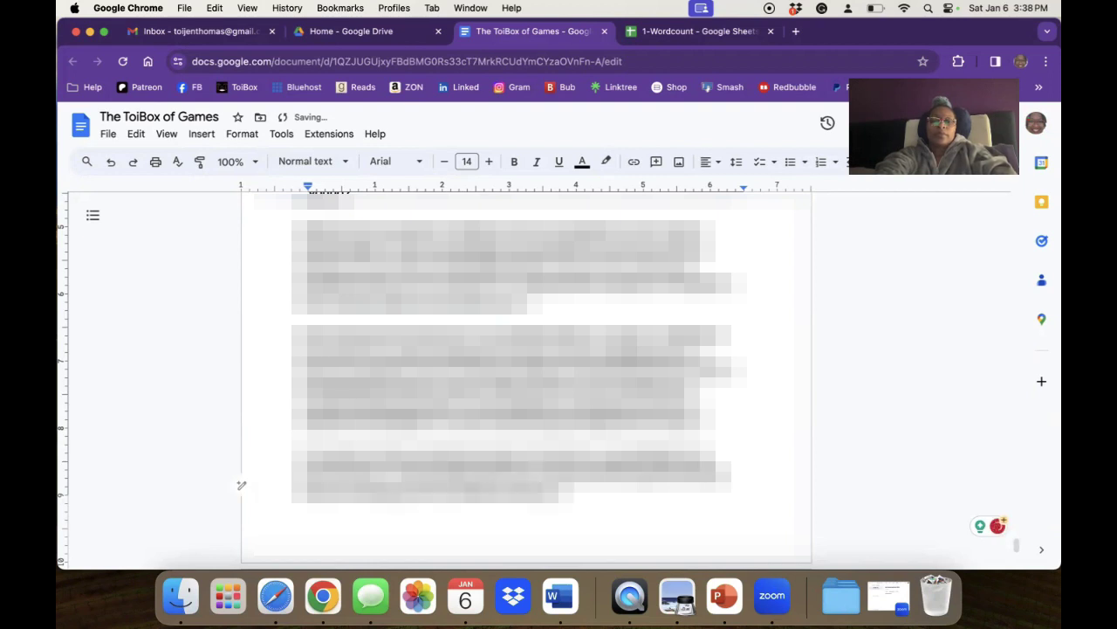
Continue the same story paragraph onto the manuscript's next page, writing about six lines there
type("...")
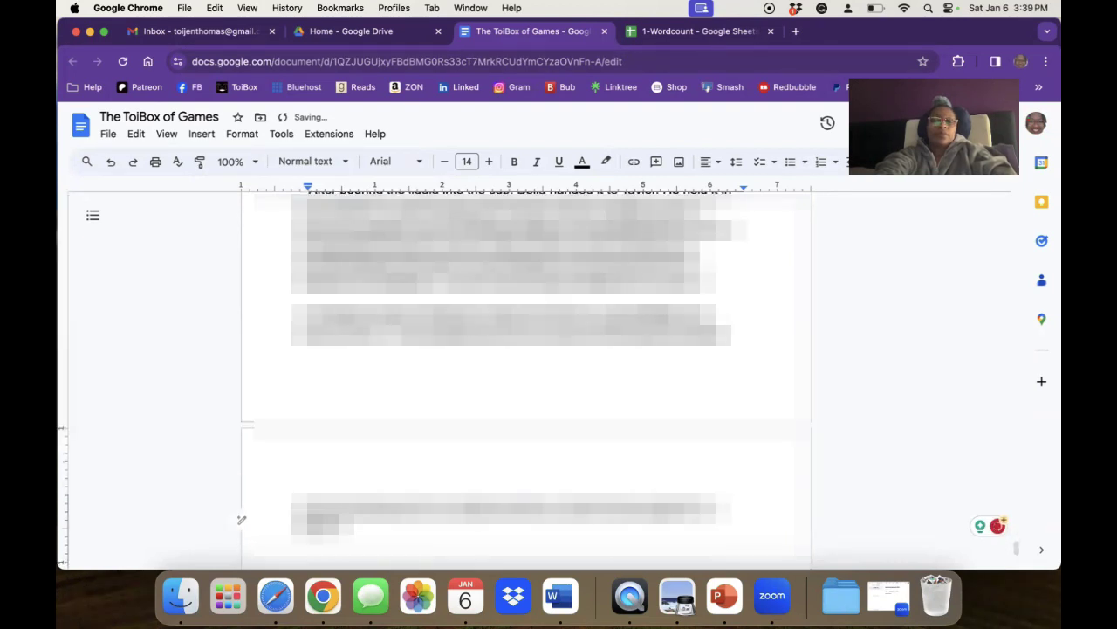
type("......")
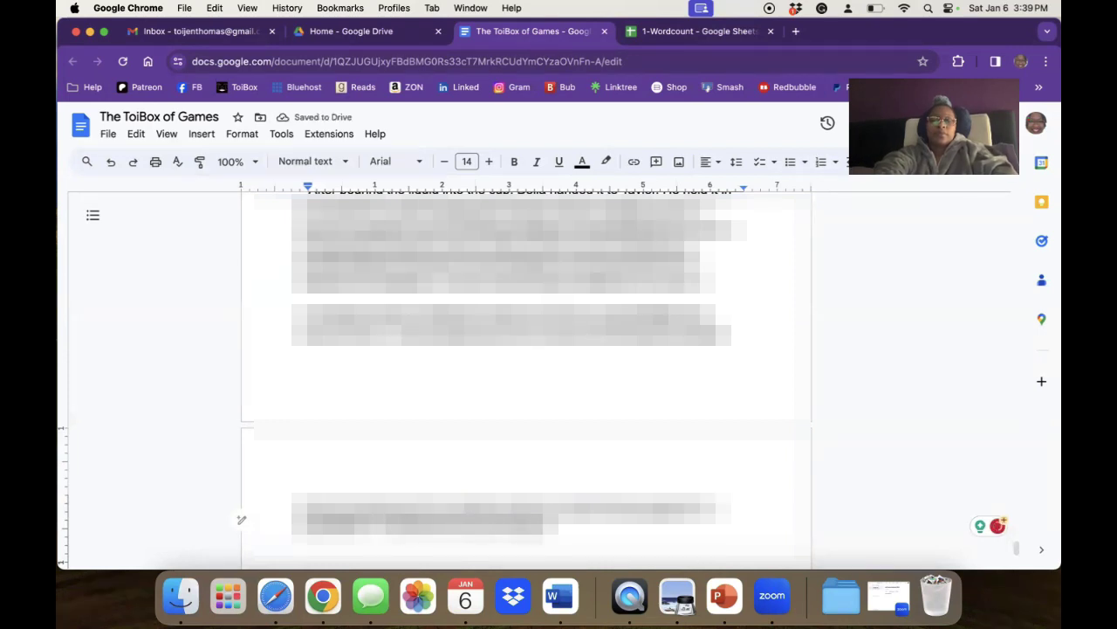
type(" Enjoy every moment with the ones you love.")
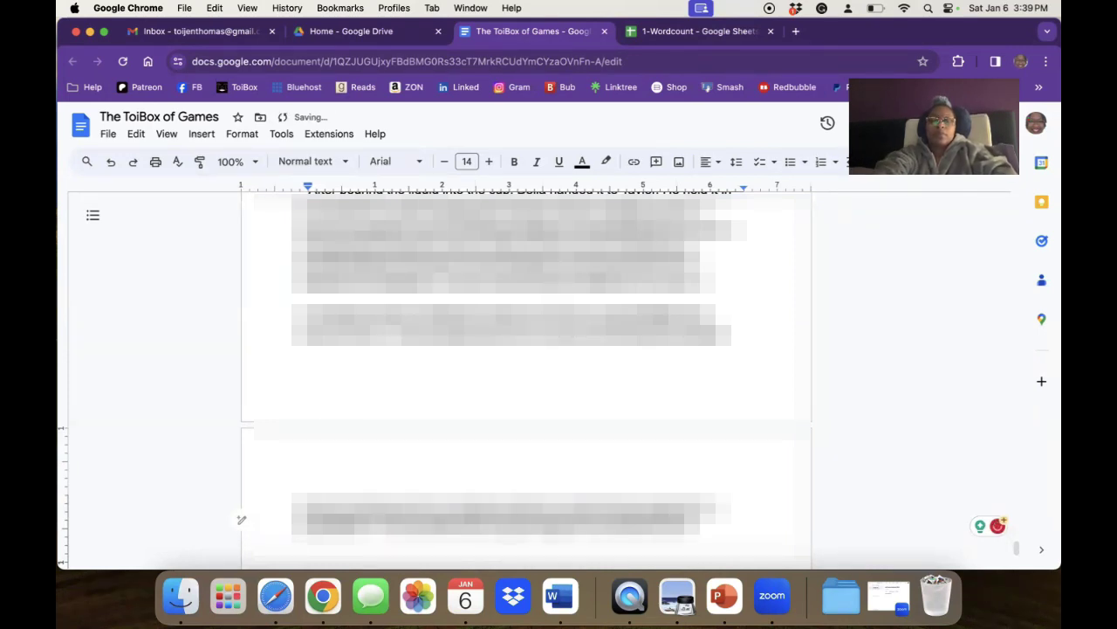
type("...")
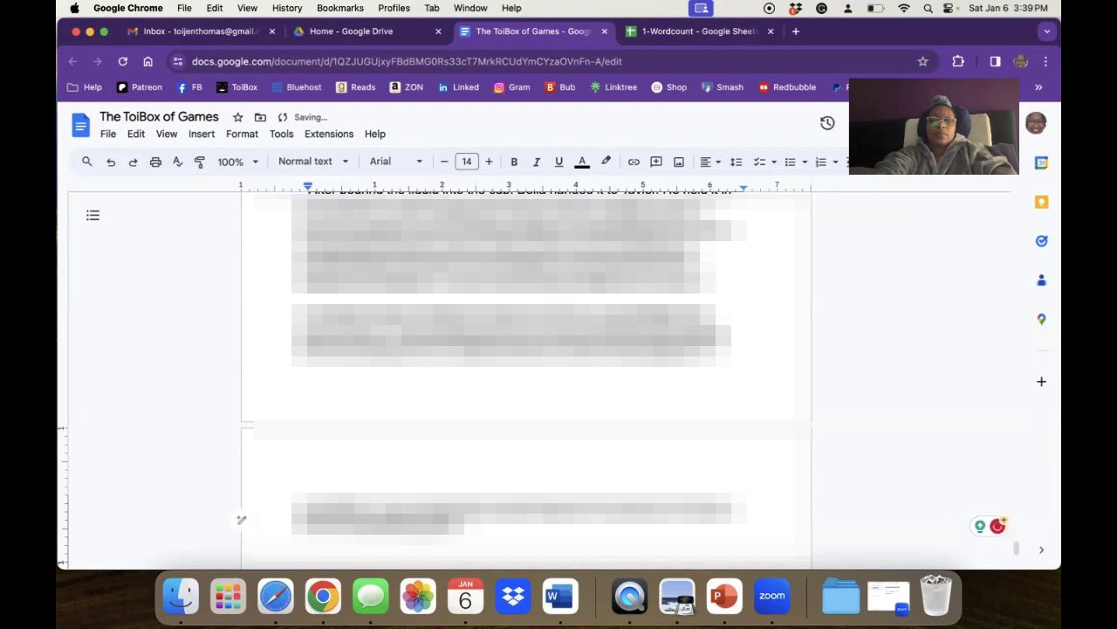
type("...")
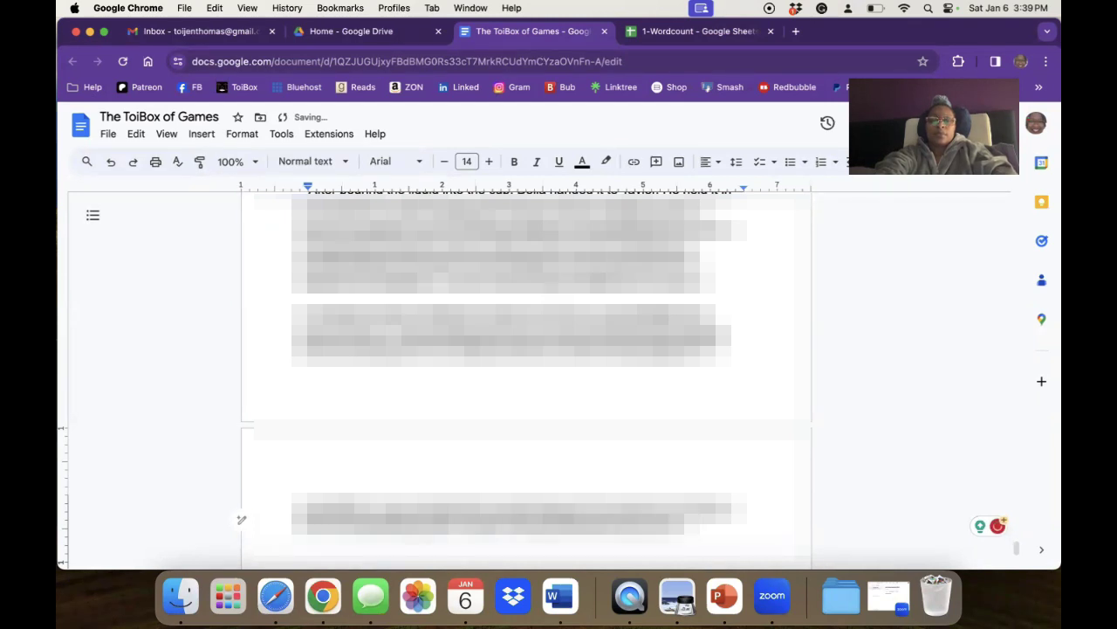
type("...")
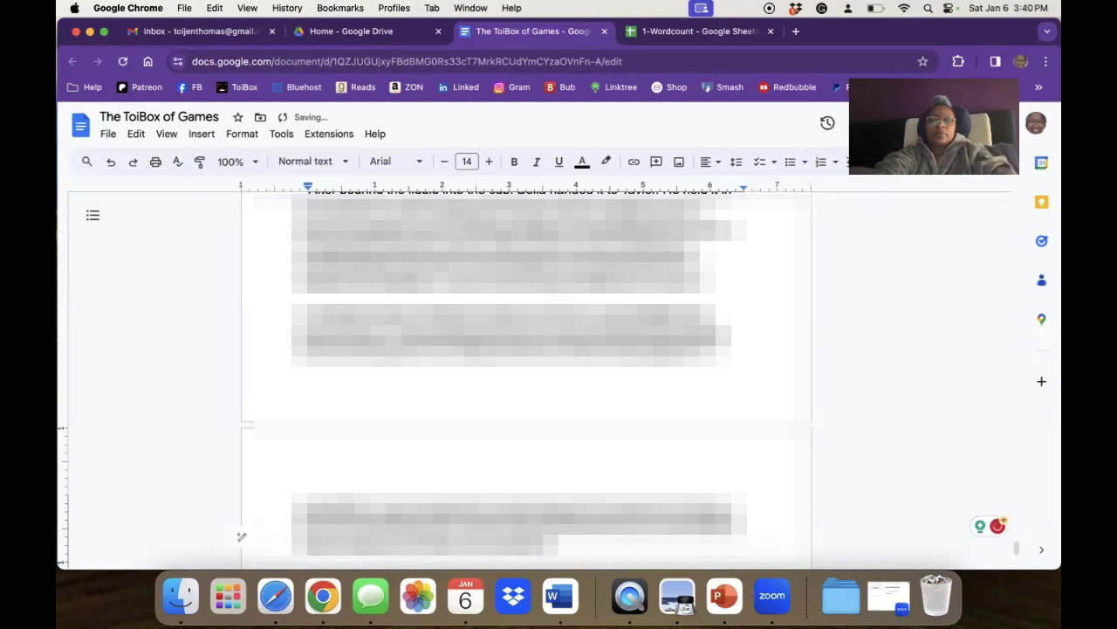
type("...")
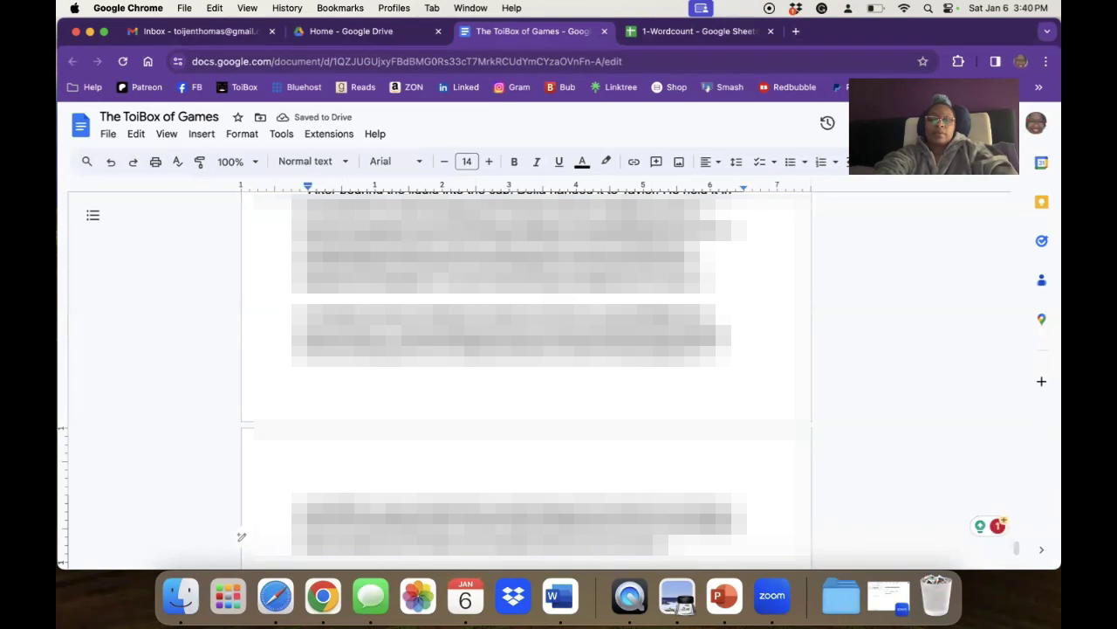
type("...")
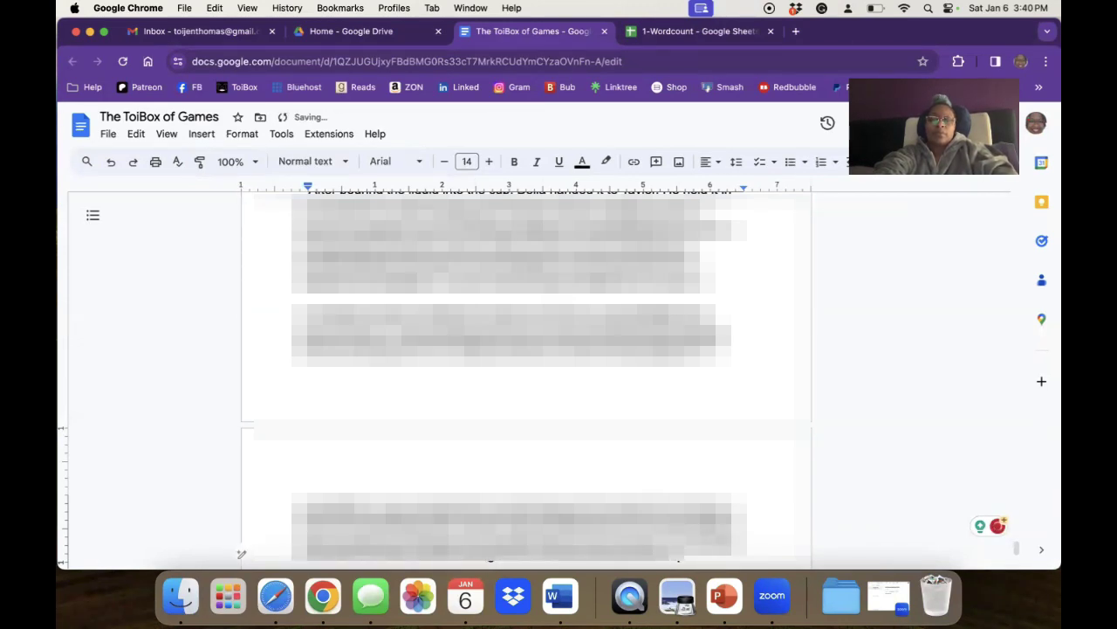
type("...")
scroll(573, 475, "down", 2)
type("...")
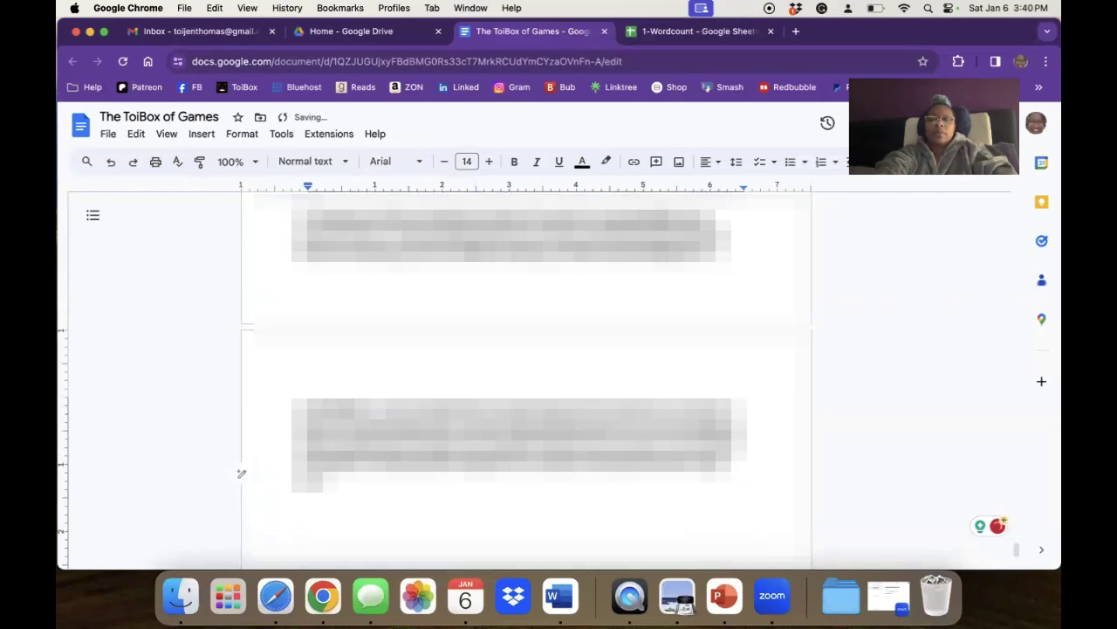
type("...")
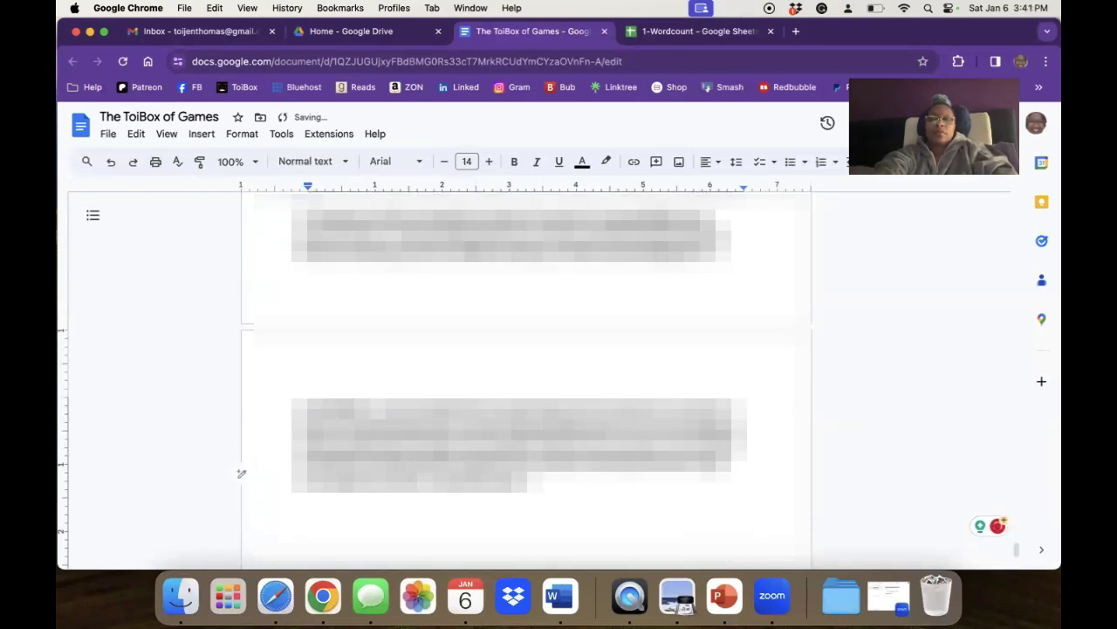
type("...")
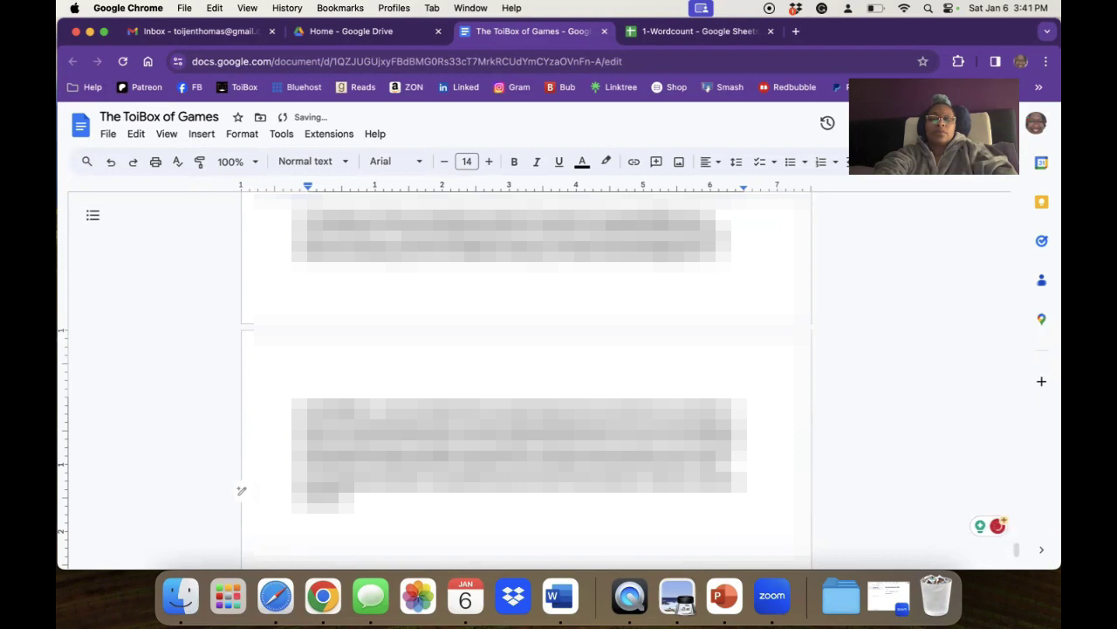
type("...")
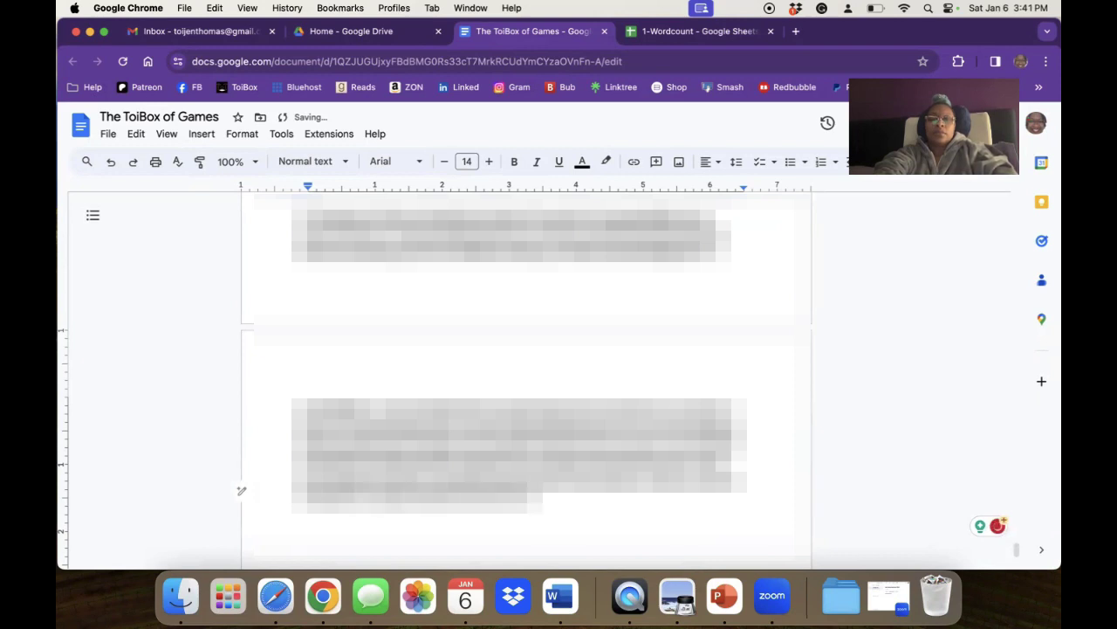
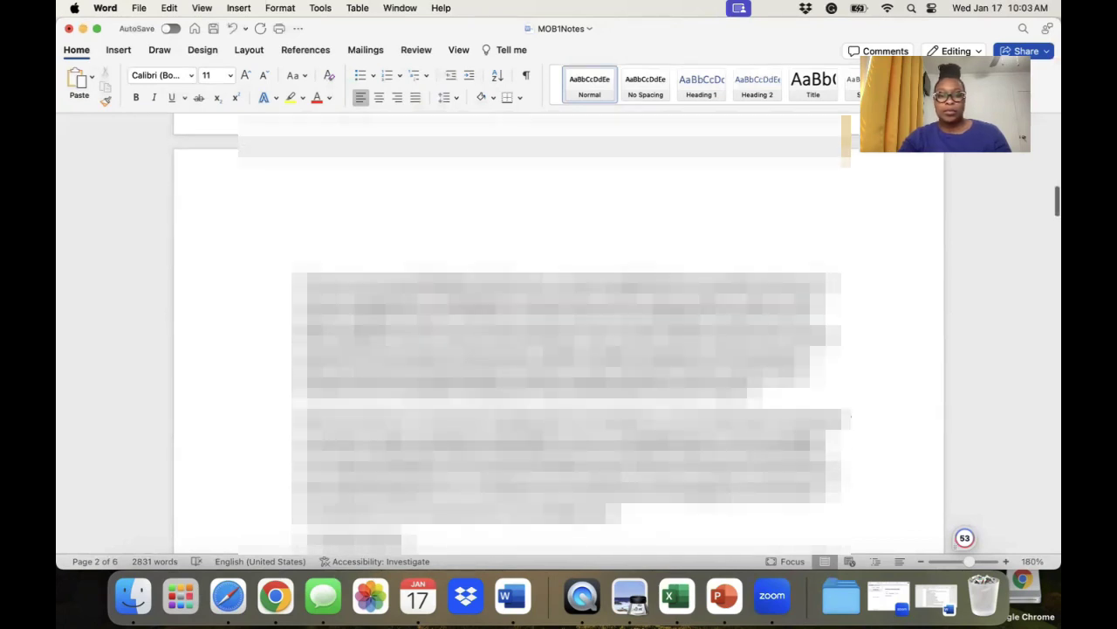
In the MOB1Notes document in Word, split the second paragraph on the page into two separate paragraphs
scroll(559, 367, "down", 1)
left_click(328, 459)
key("Return")
Review the MOB1Notes scene notes from the prologue through page 3
scroll(538, 462, "down", 4)
scroll(558, 367, "down", 1)
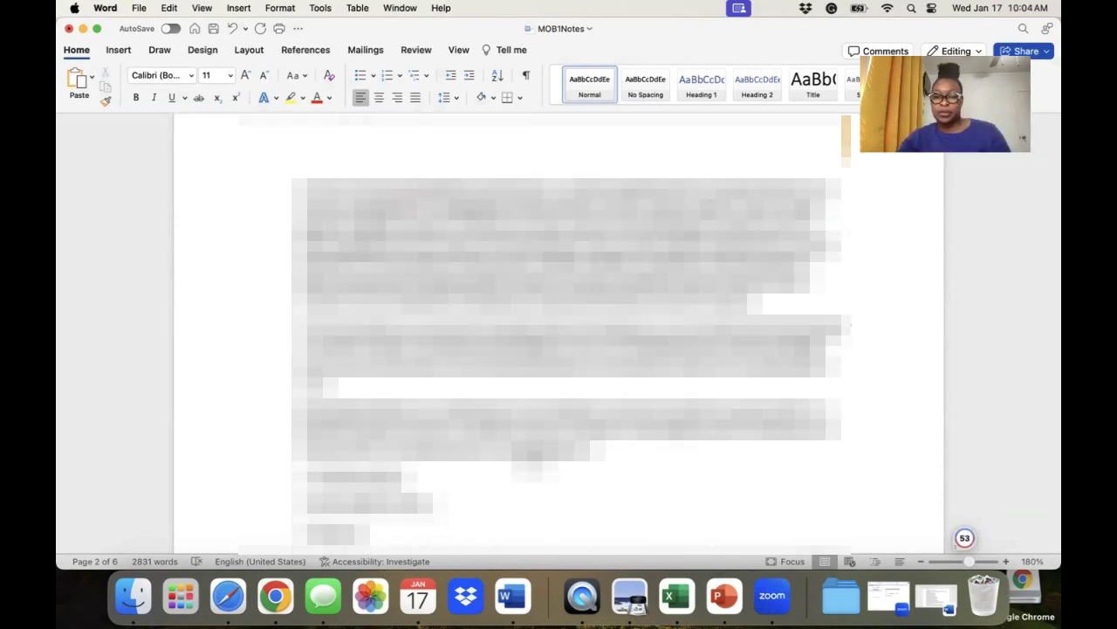
scroll(559, 367, "down", 10)
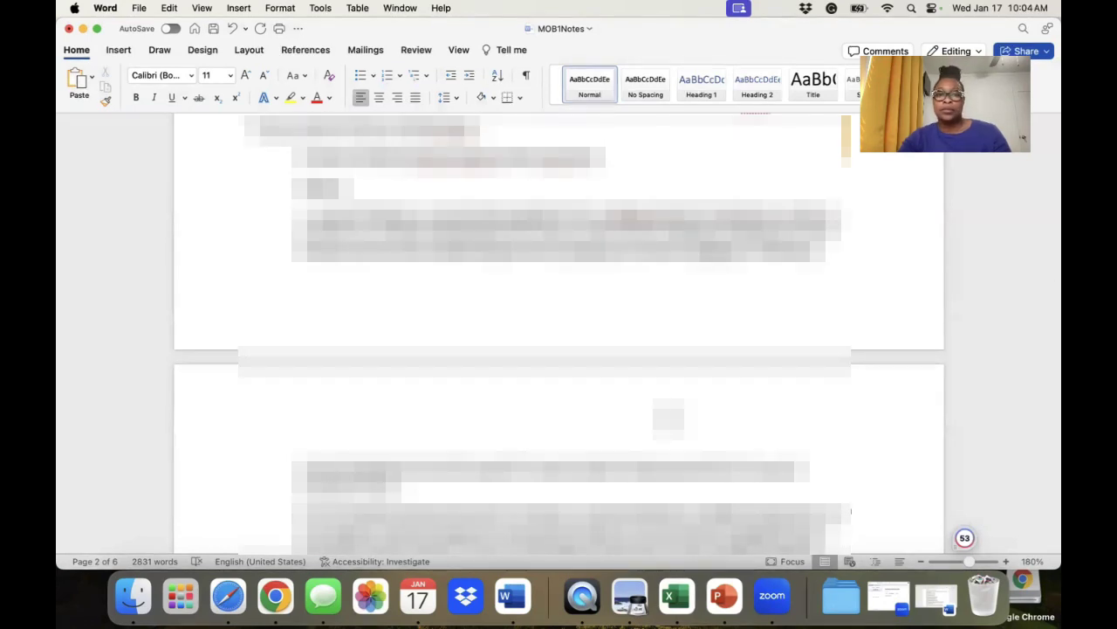
scroll(559, 349, "down", 5)
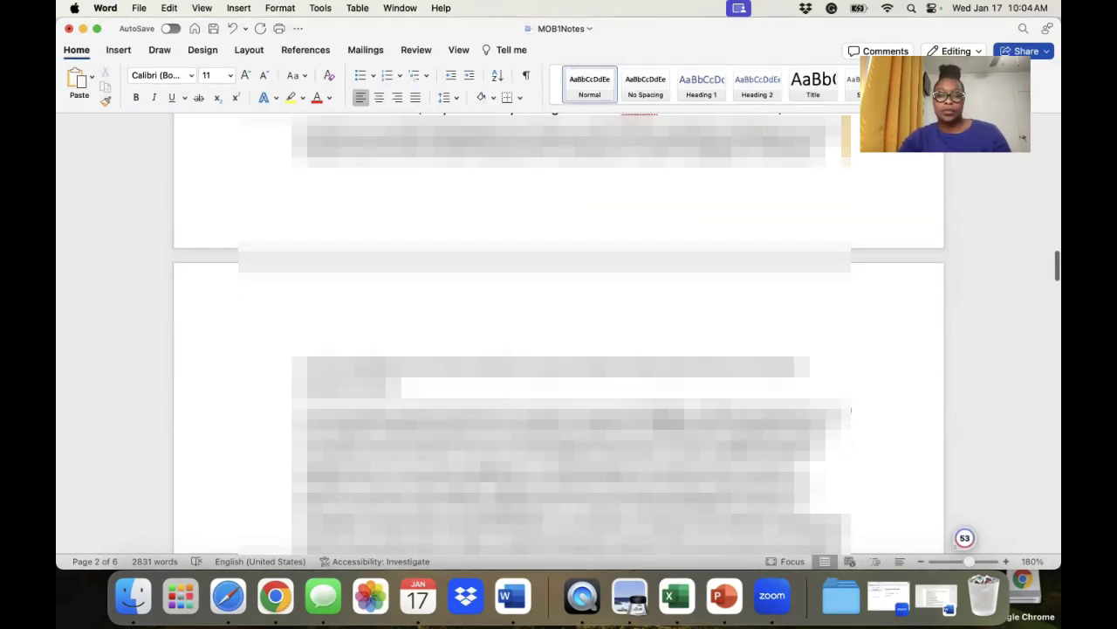
scroll(558, 349, "down", 10)
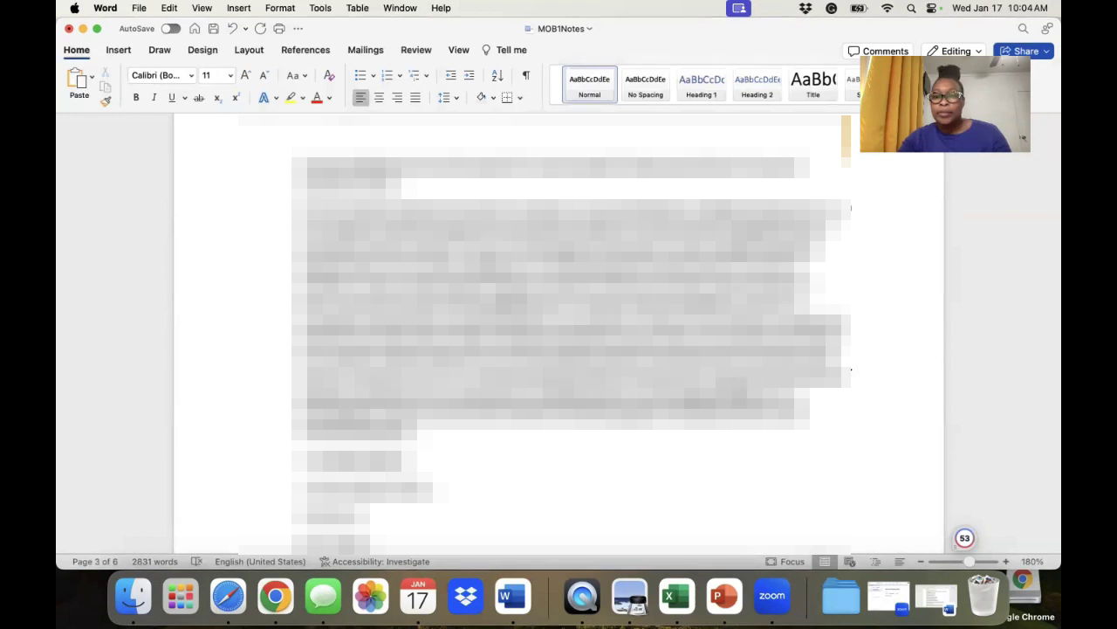
scroll(559, 350, "up", 5)
scroll(559, 349, "up", 9)
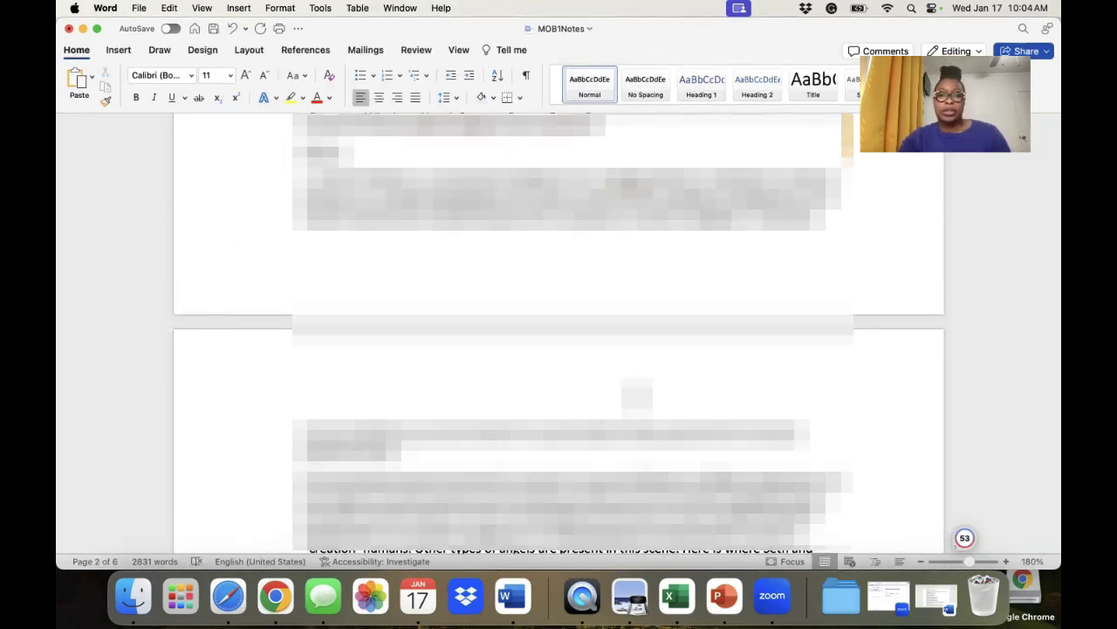
scroll(558, 349, "up", 15)
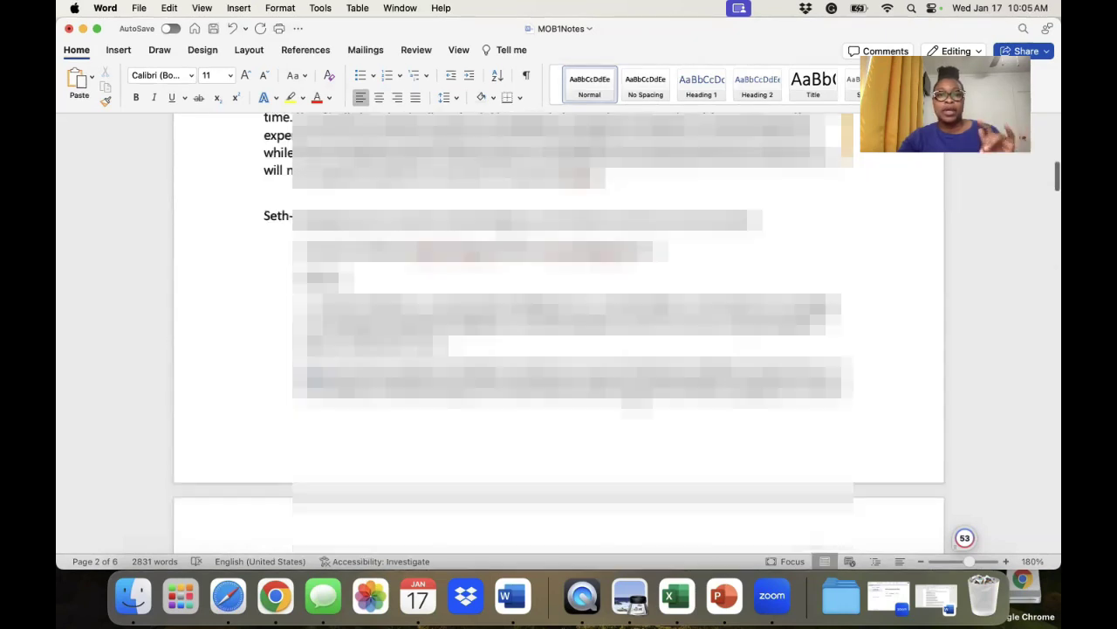
scroll(638, 397, "up", 20)
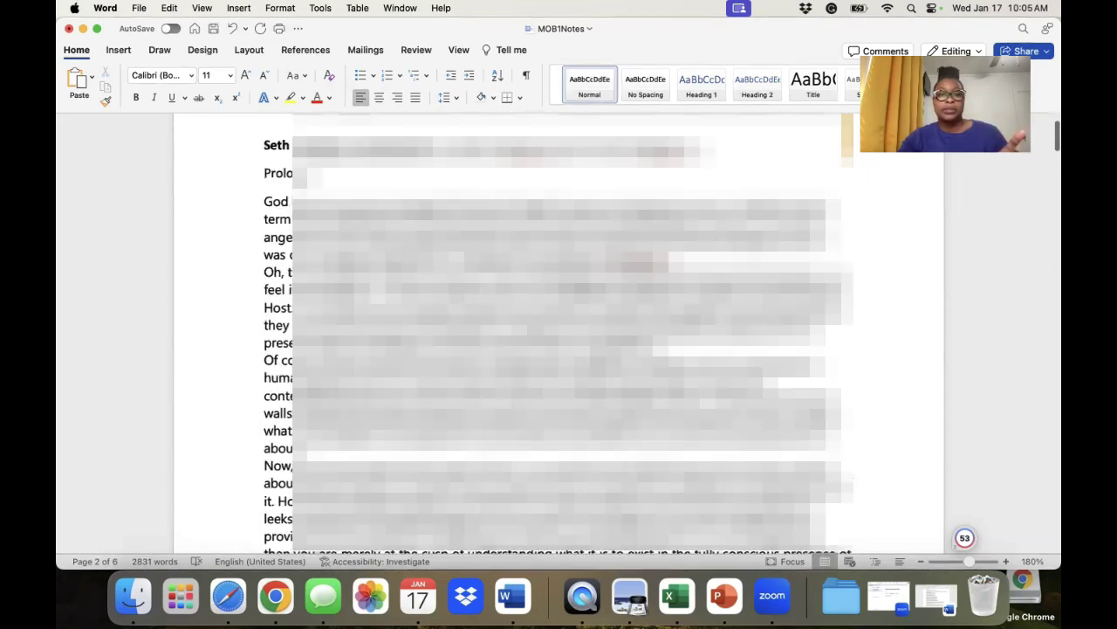
scroll(637, 399, "down", 20)
scroll(559, 349, "down", 6)
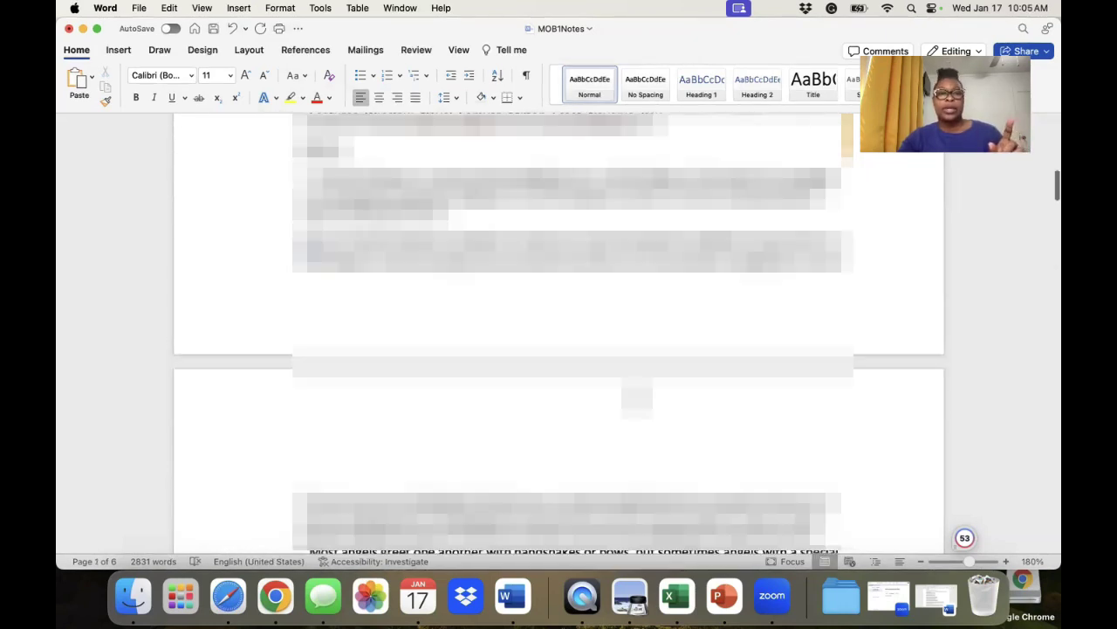
scroll(558, 349, "down", 3)
scroll(559, 350, "up", 2)
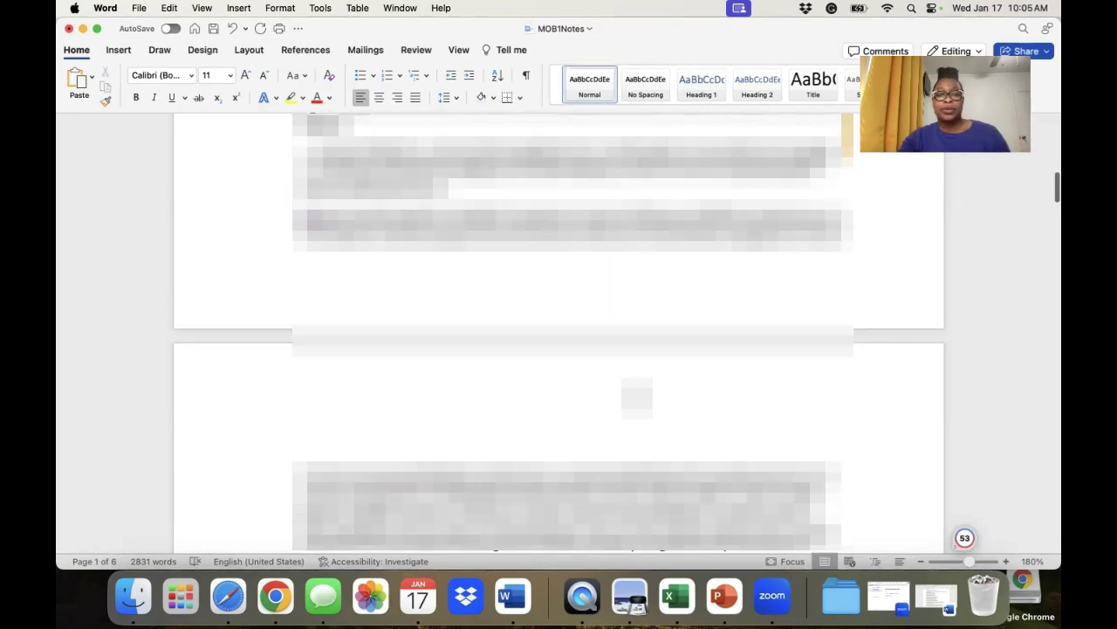
scroll(559, 350, "down", 15)
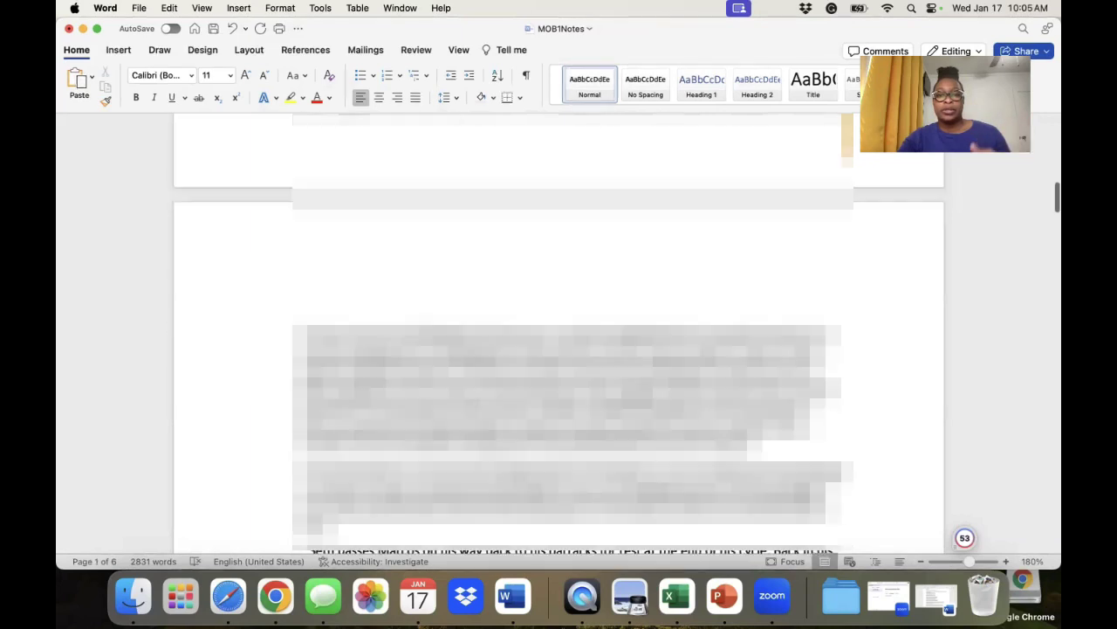
scroll(559, 332, "down", 10)
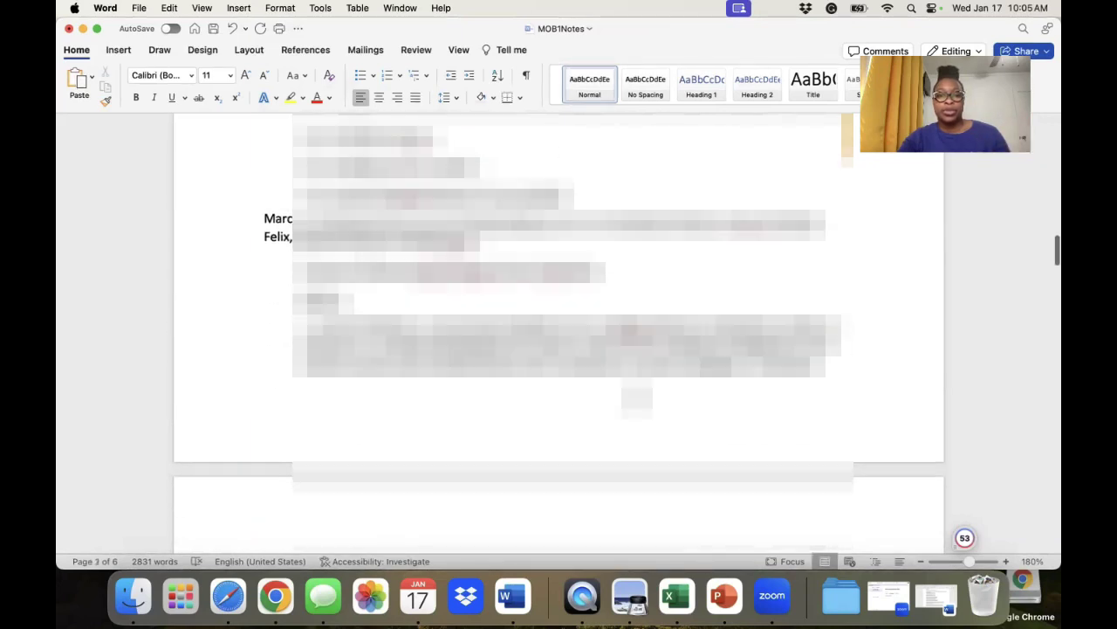
scroll(559, 349, "down", 6)
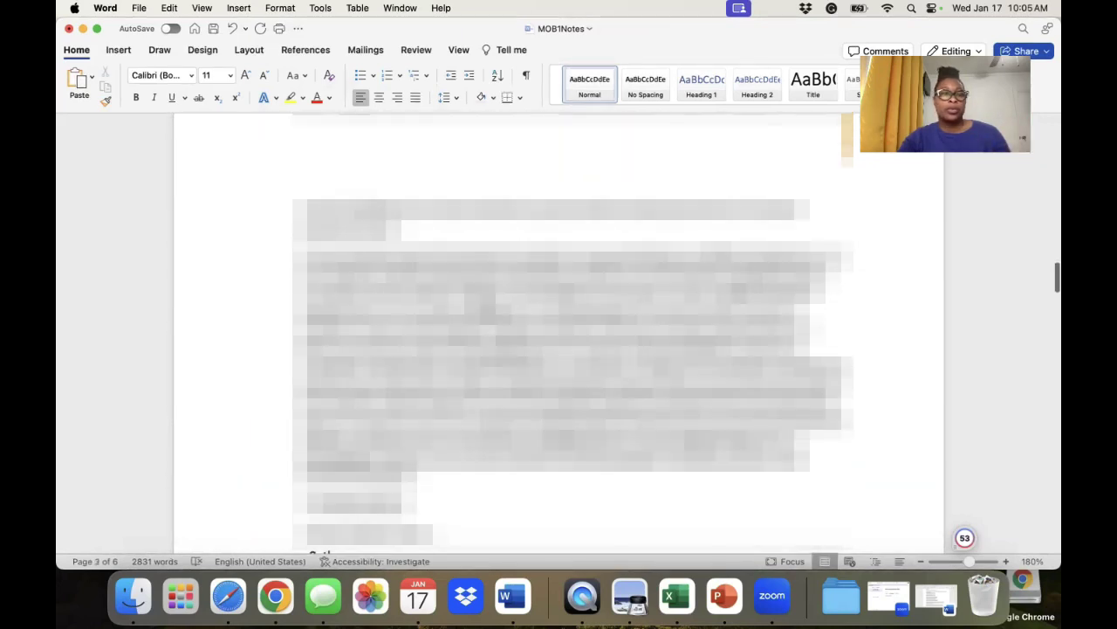
Minimize MOB1Notes, bring up the Half breed mythology document and look back through its notes from page 11 to page 8
left_click(83, 29)
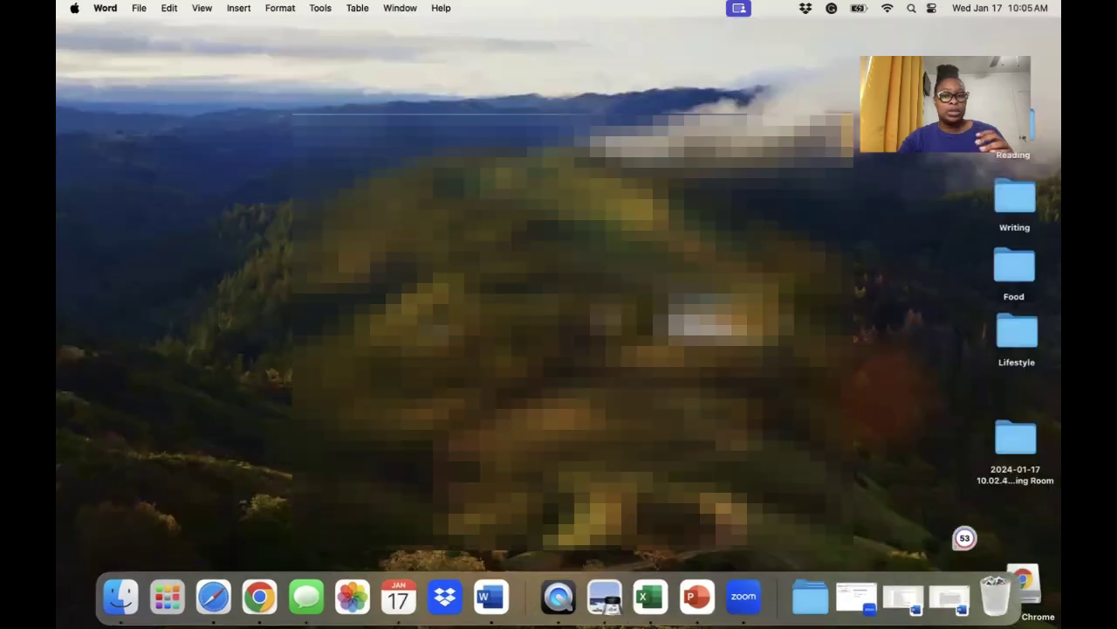
left_click(902, 602)
scroll(723, 394, "down", 10)
scroll(732, 388, "down", 2)
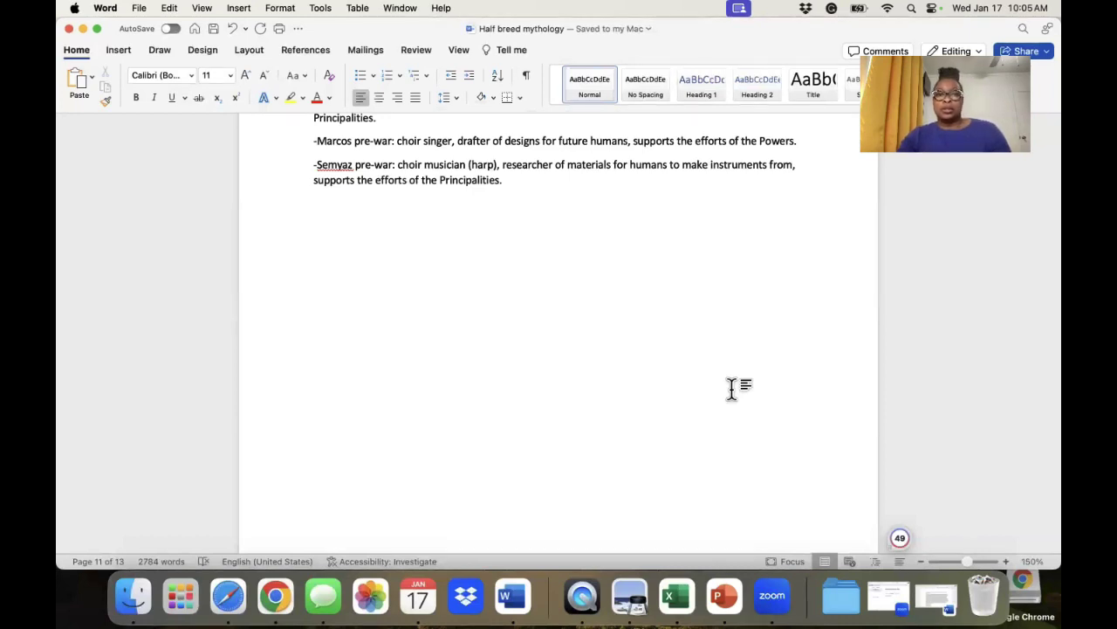
scroll(732, 388, "up", 20)
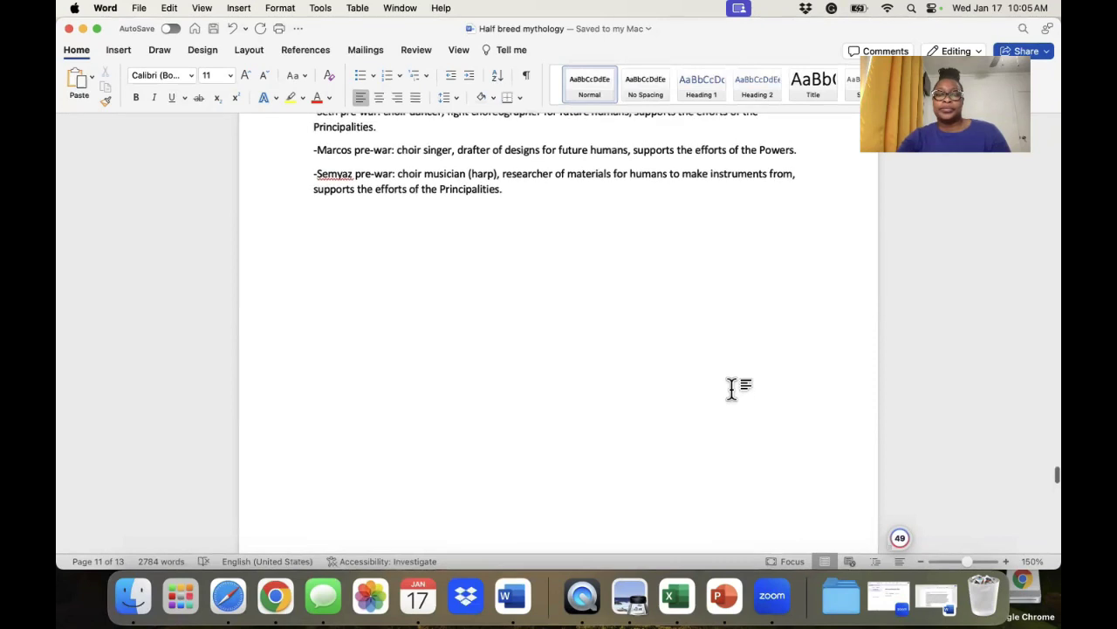
scroll(723, 395, "up", 10)
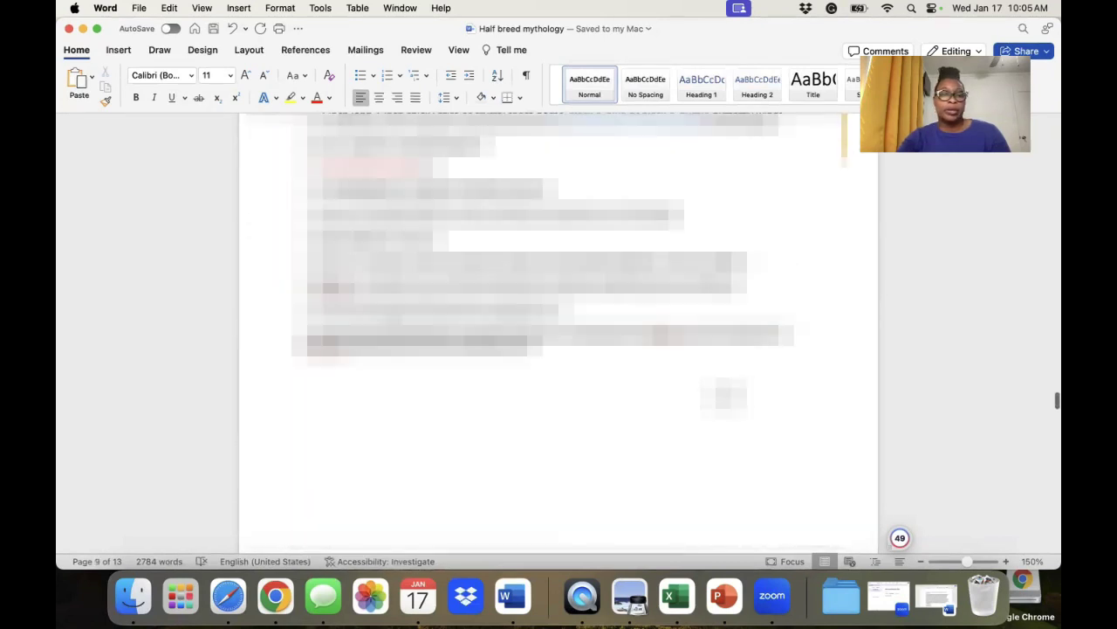
scroll(731, 393, "up", 10)
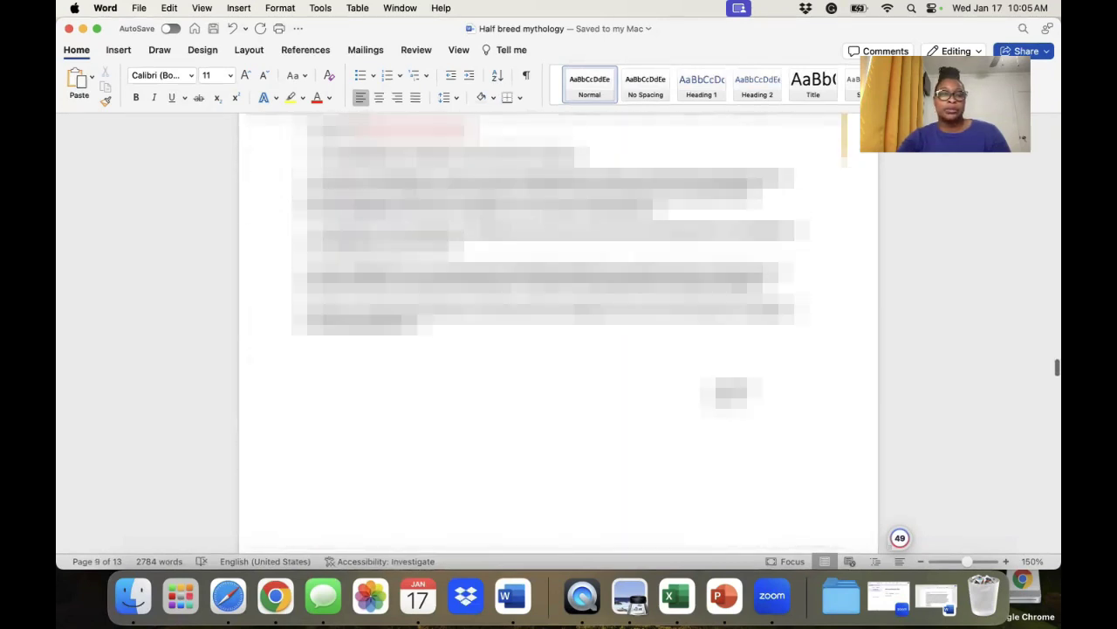
scroll(550, 350, "down", 1)
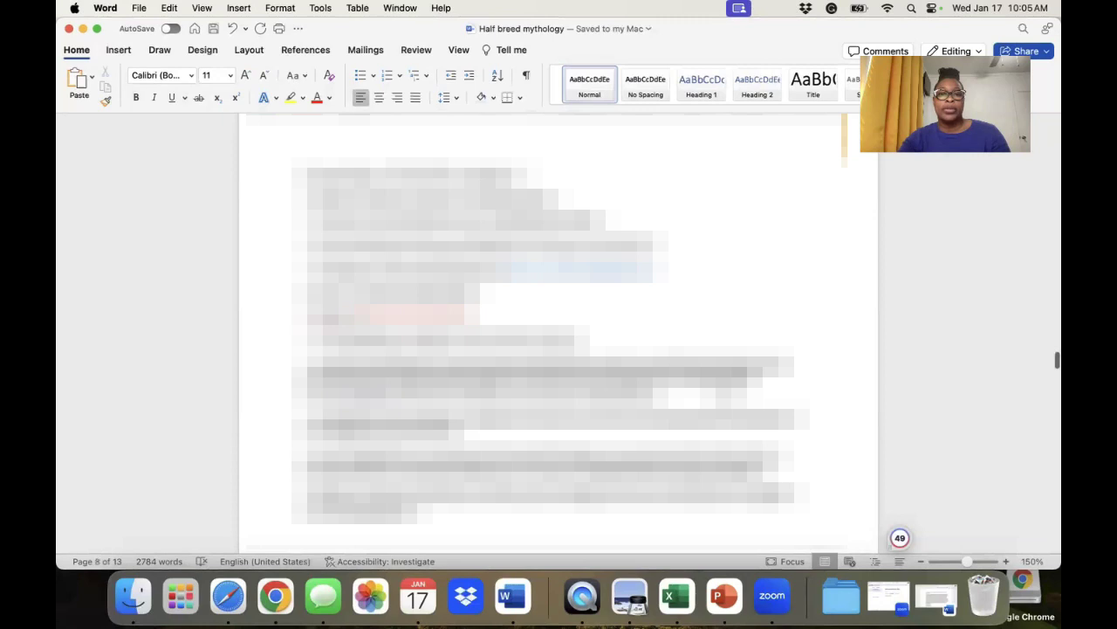
Return to MOB1Notes and write a new two-line paragraph below the first one on page 3, about approval and recording by the Powers
scroll(224, 130, "down", 10)
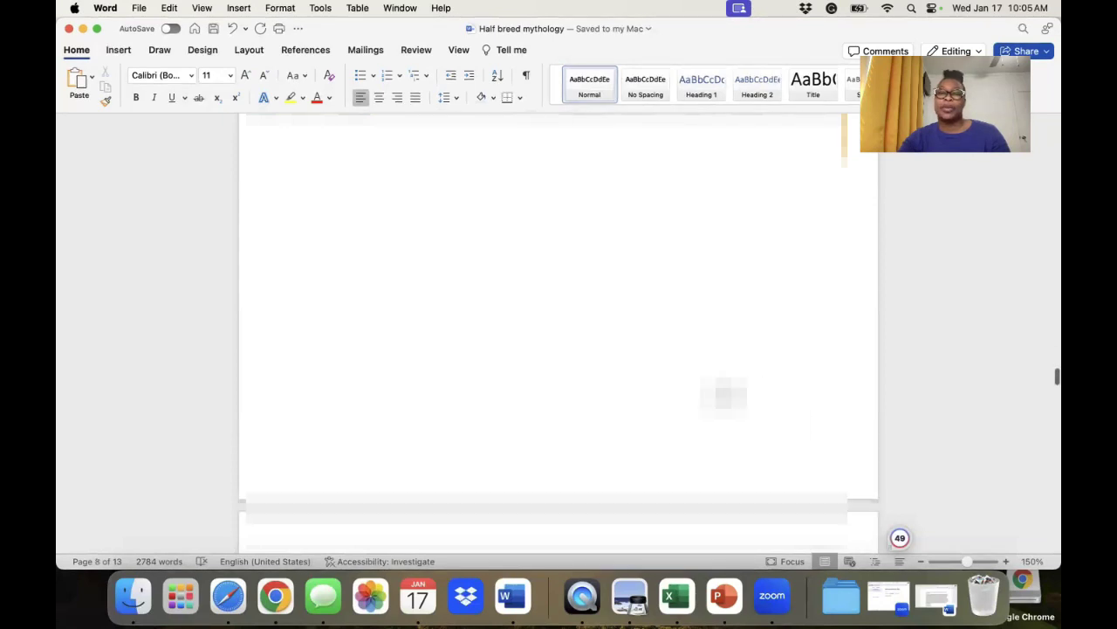
left_click(83, 29)
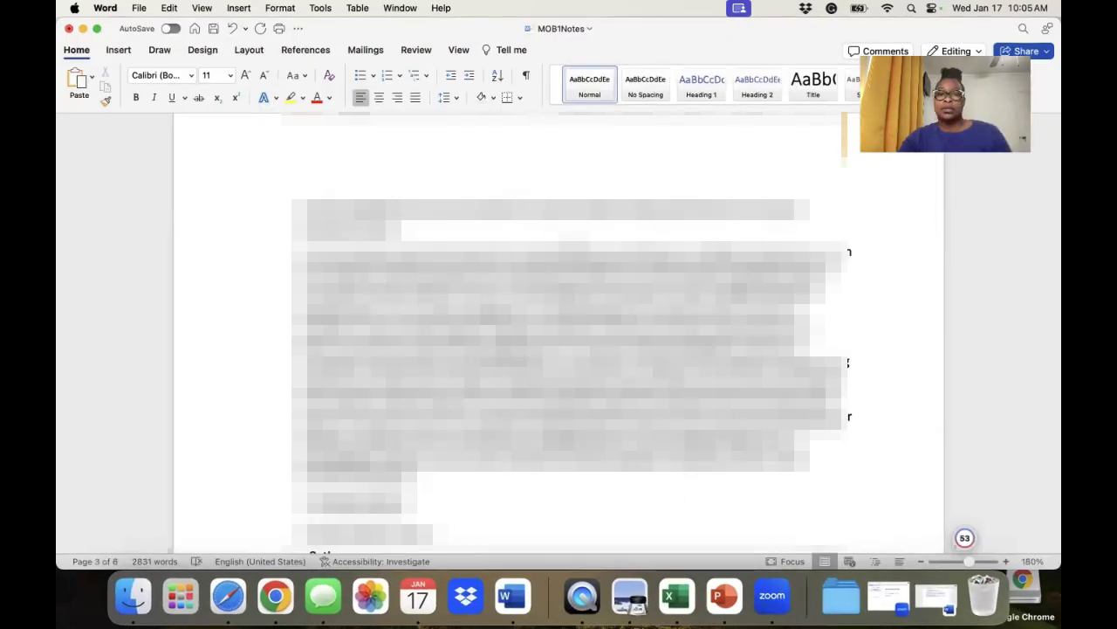
type("...")
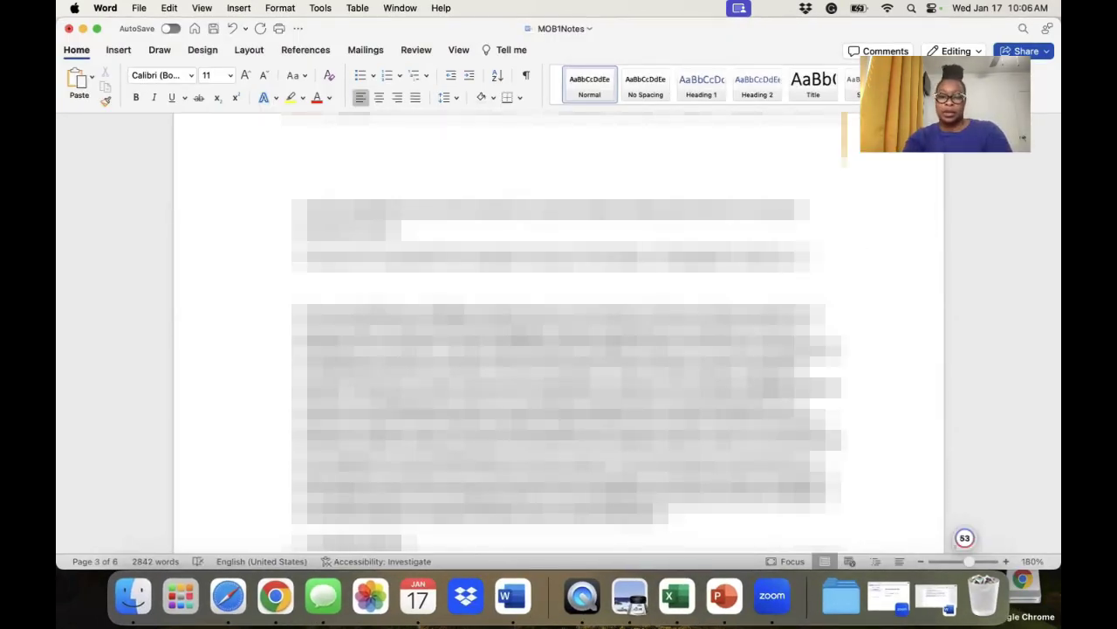
type("es to the Powers for approval and recording")
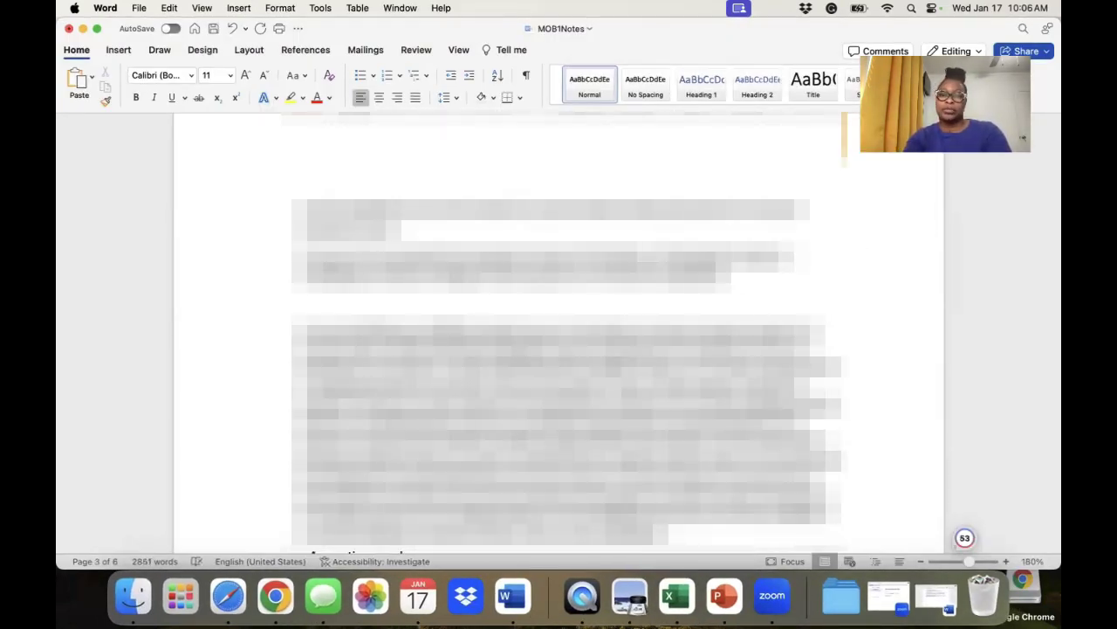
Extend the first two paragraphs on page 3 of MOB1Notes and write a third paragraph of about three lines beneath them
scroll(559, 332, "up", 5)
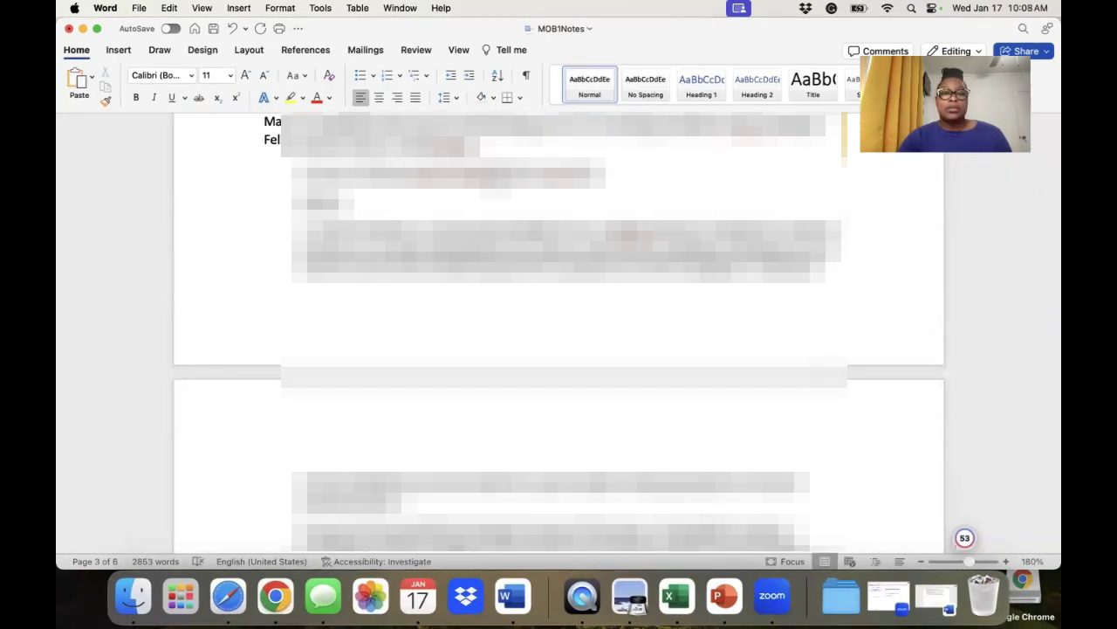
type("...")
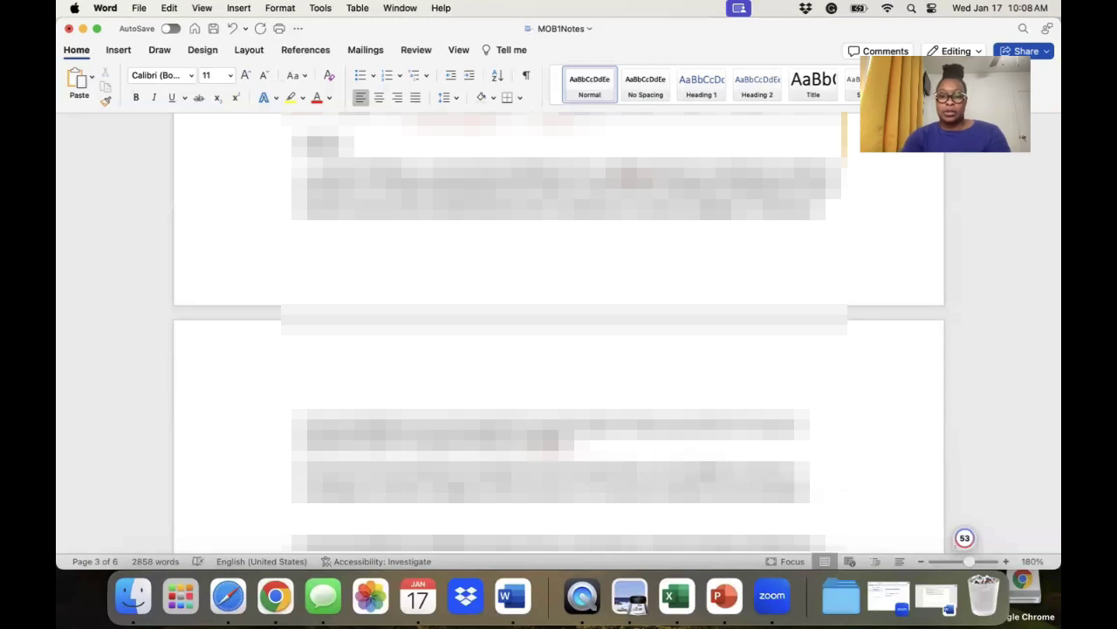
scroll(559, 332, "down", 3)
type("...")
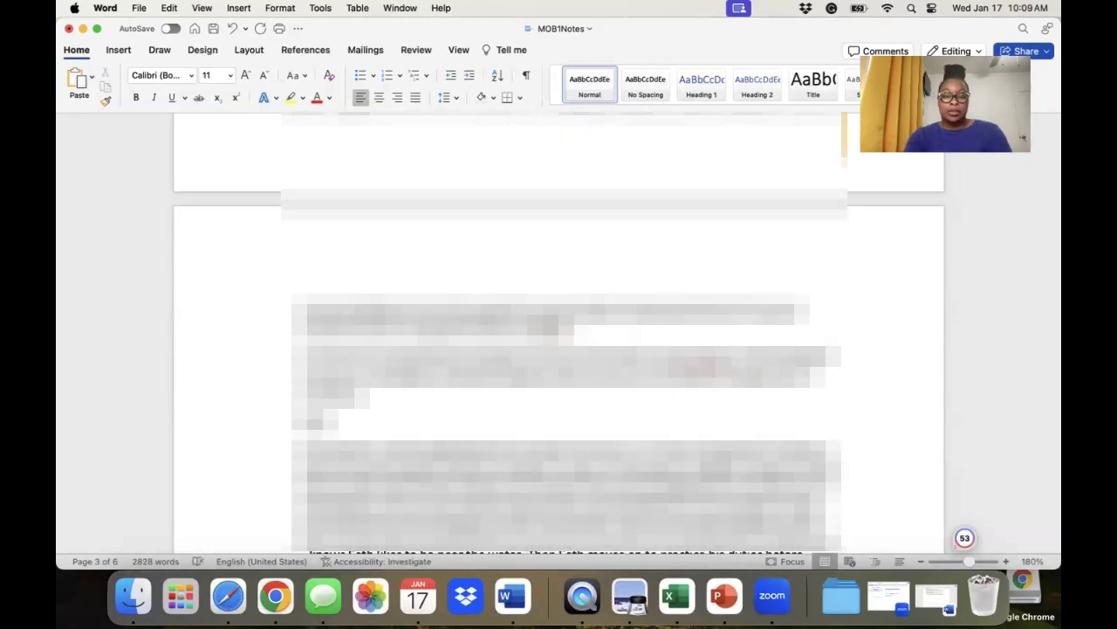
type("...")
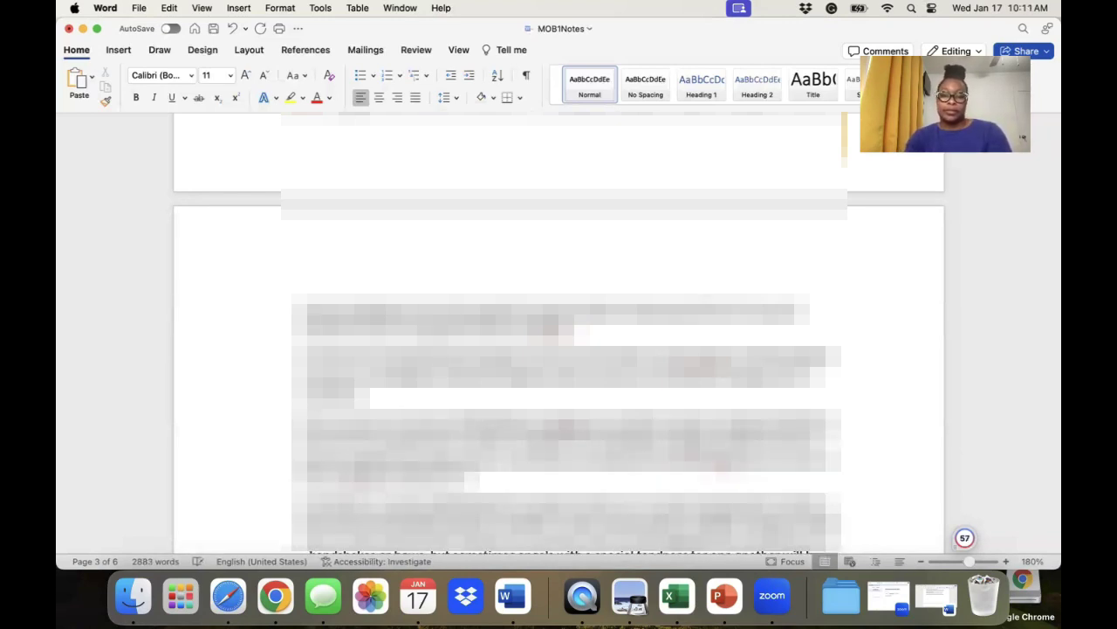
Reread the notes across pages 2 and 3 of MOB1Notes and undo the latest change
scroll(584, 288, "down", 3)
scroll(583, 288, "up", 5)
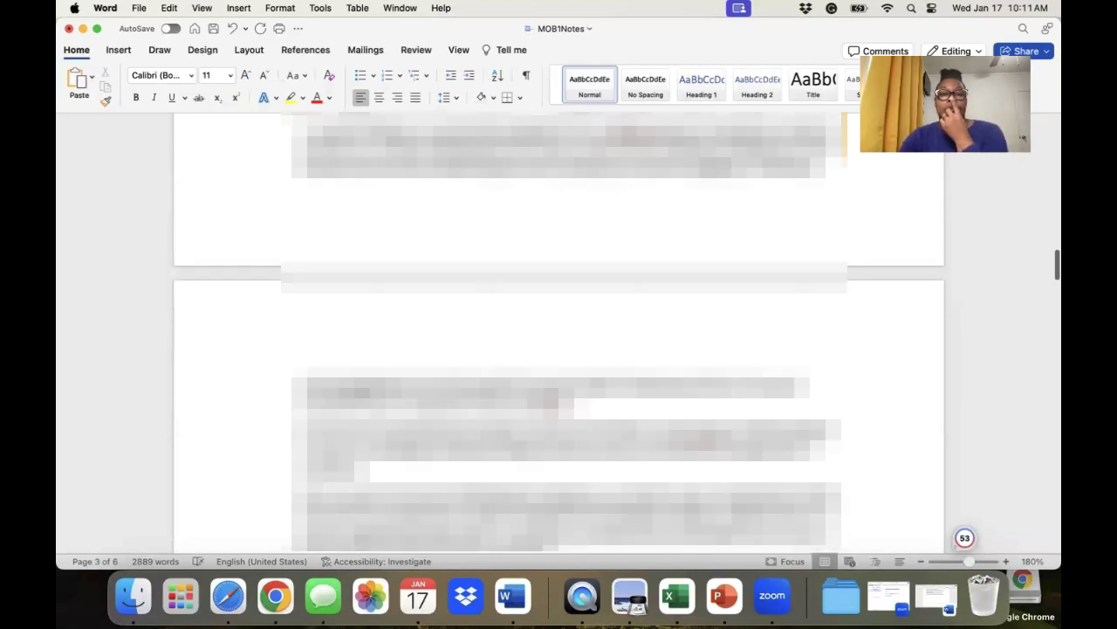
scroll(559, 349, "down", 3)
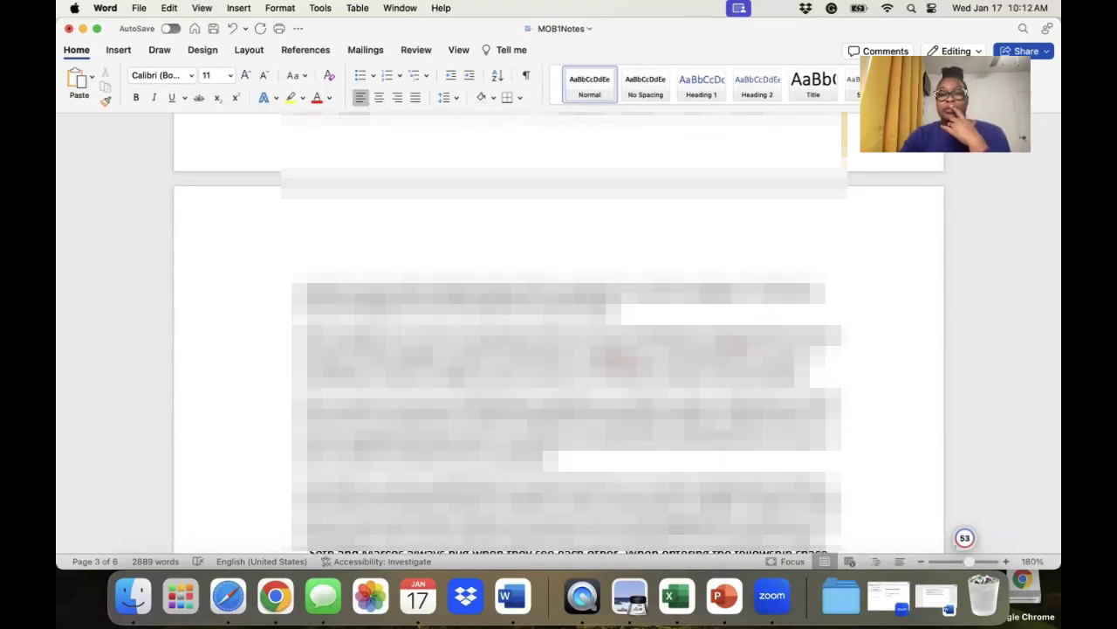
scroll(559, 349, "up", 10)
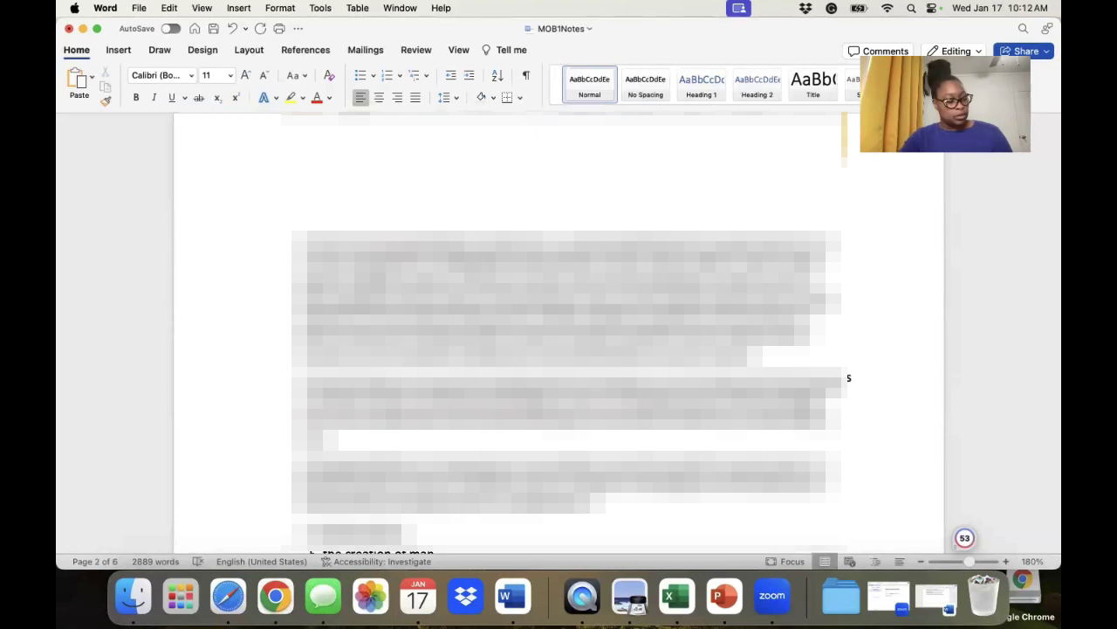
scroll(559, 349, "down", 10)
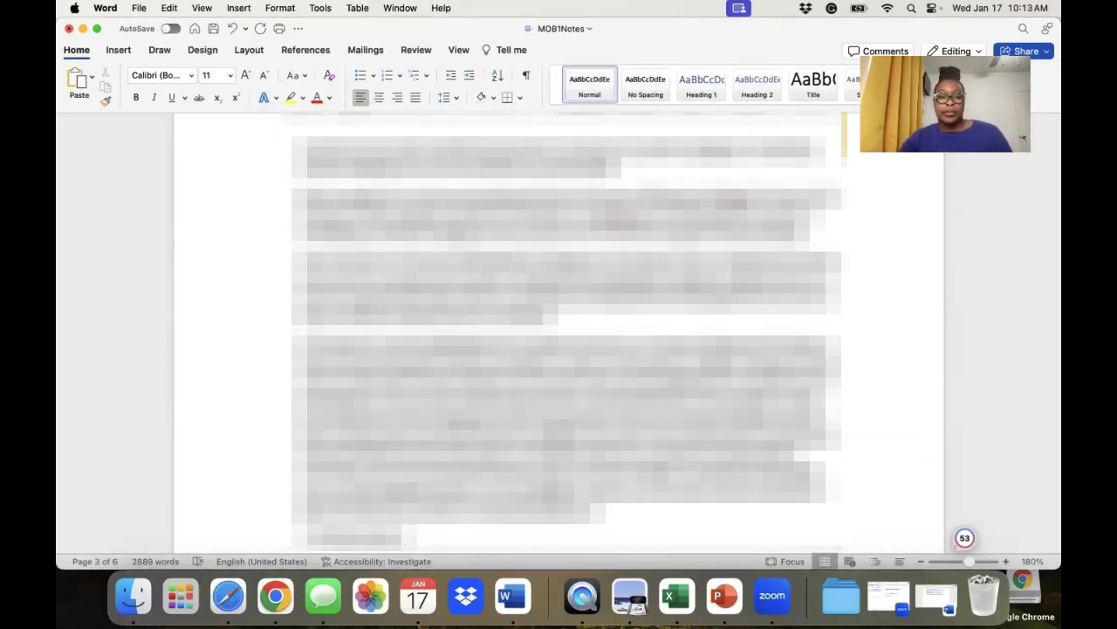
key("super+z")
scroll(637, 336, "up", 10)
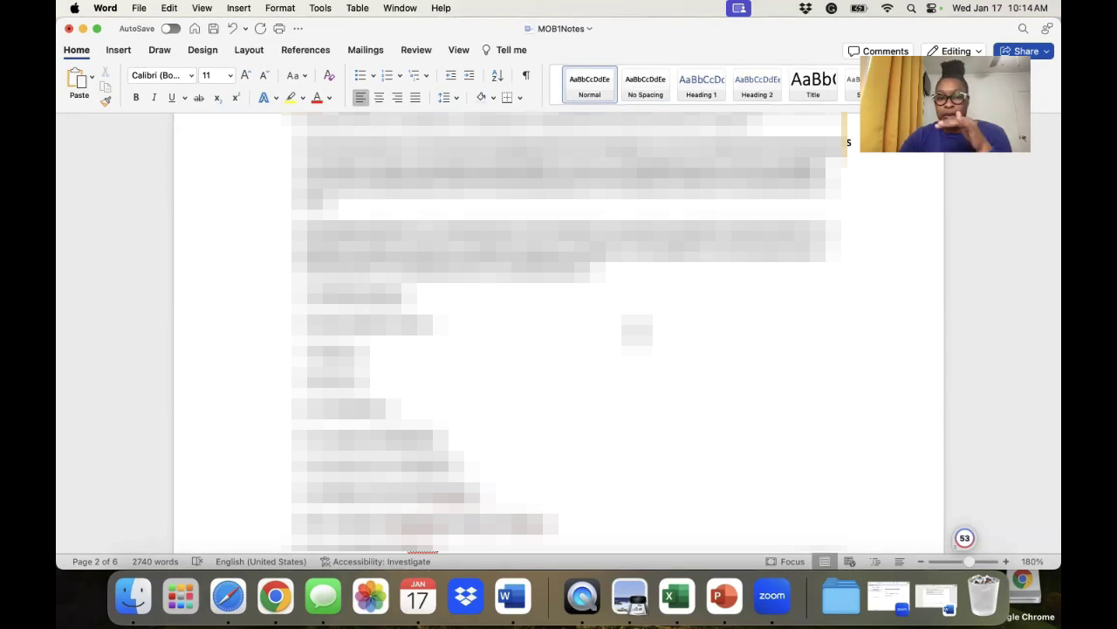
Create a new blank document and insert a table with two columns and five rows
left_click(139, 8)
left_click(149, 28)
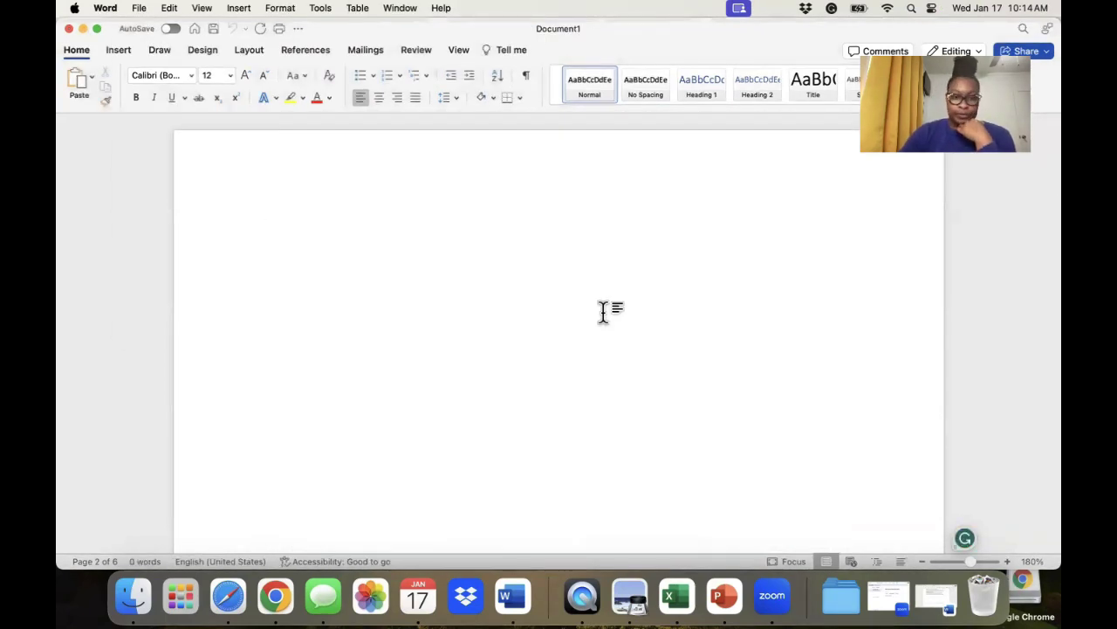
left_click(131, 50)
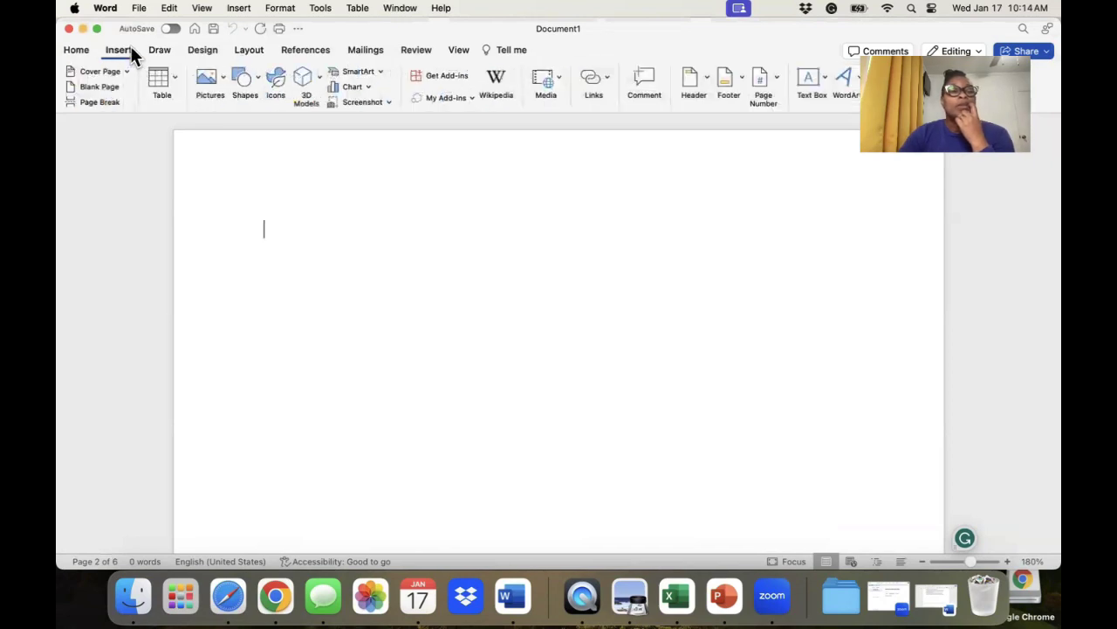
left_click(174, 75)
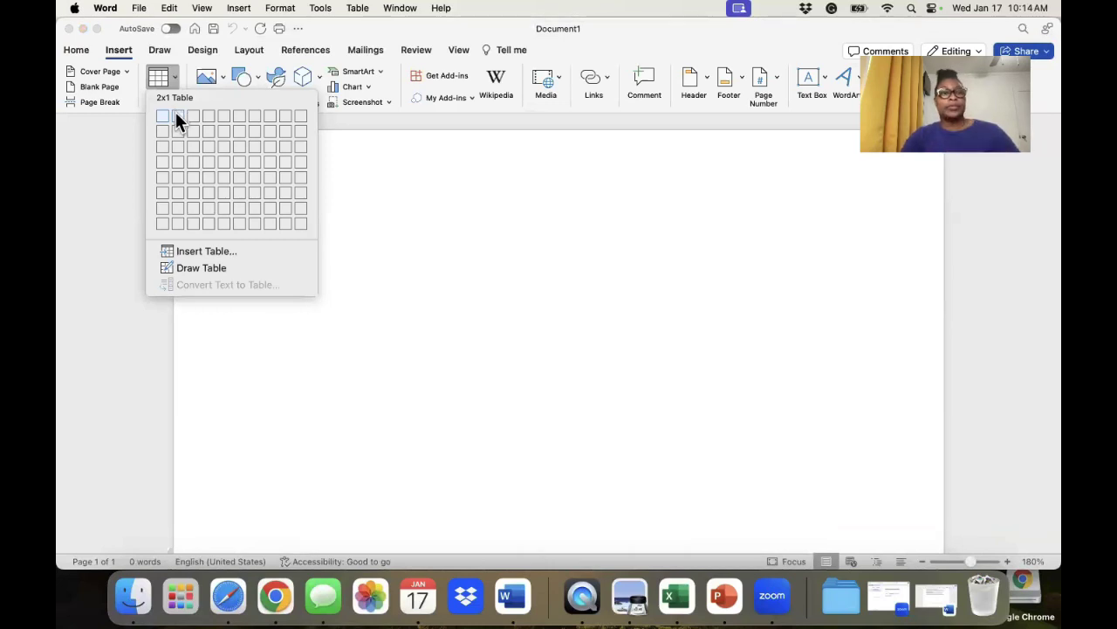
left_click(178, 175)
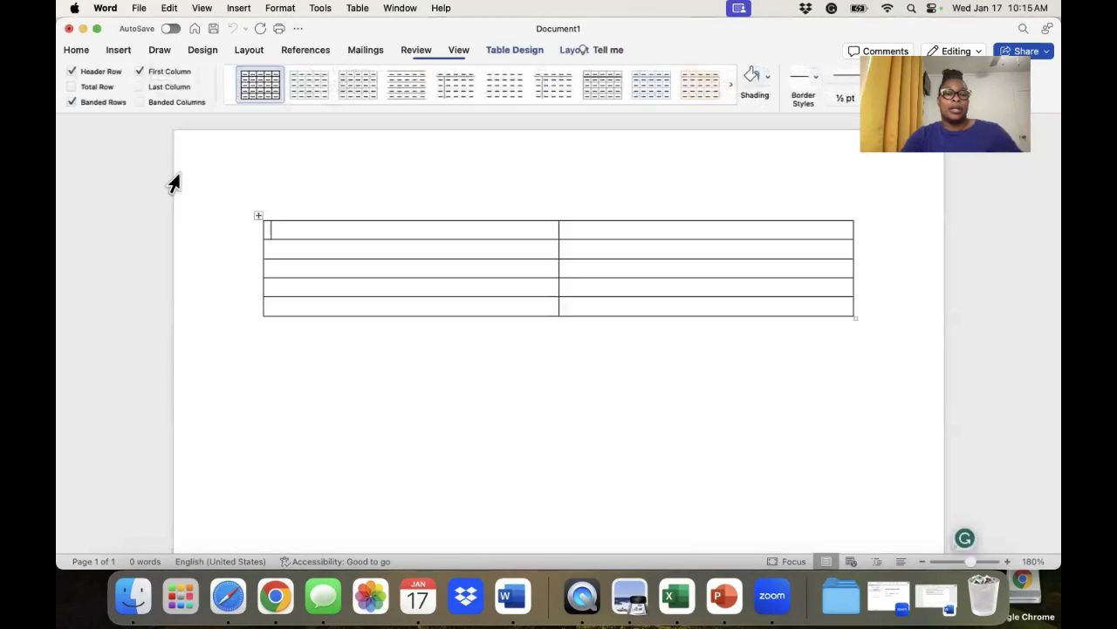
Head the table's two columns with the names of the two story characters
type("Se")
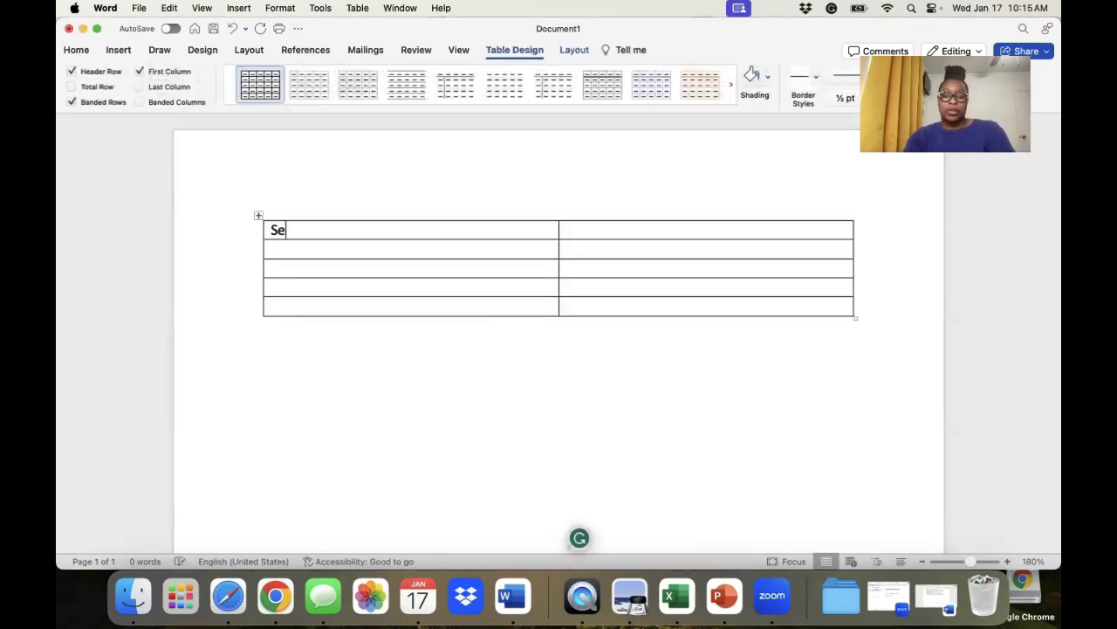
type("th")
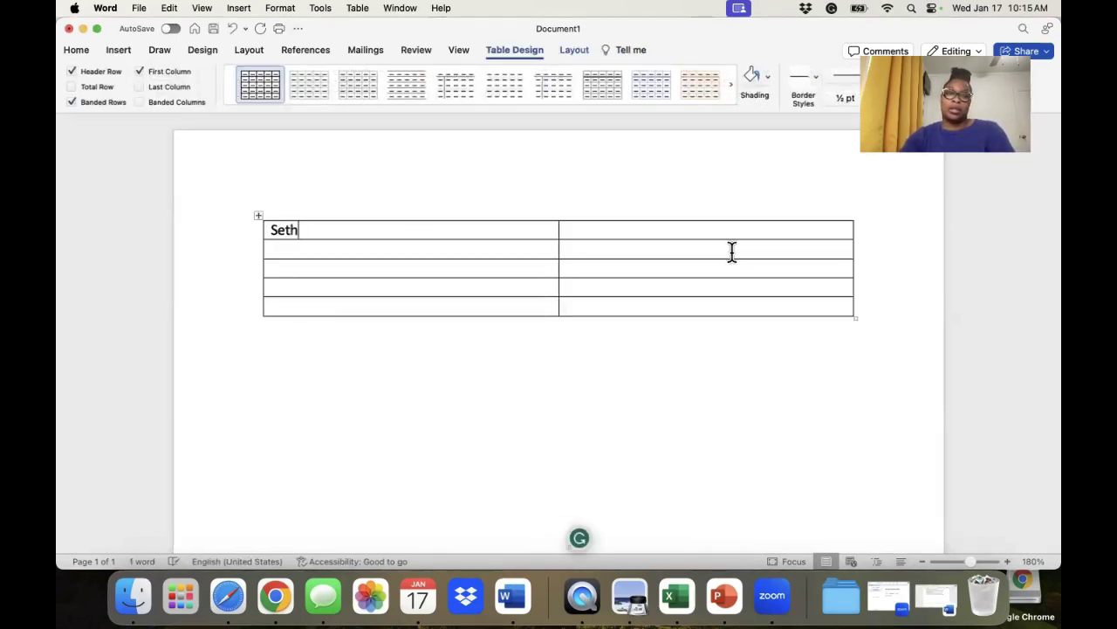
left_click(725, 234)
type("Mar")
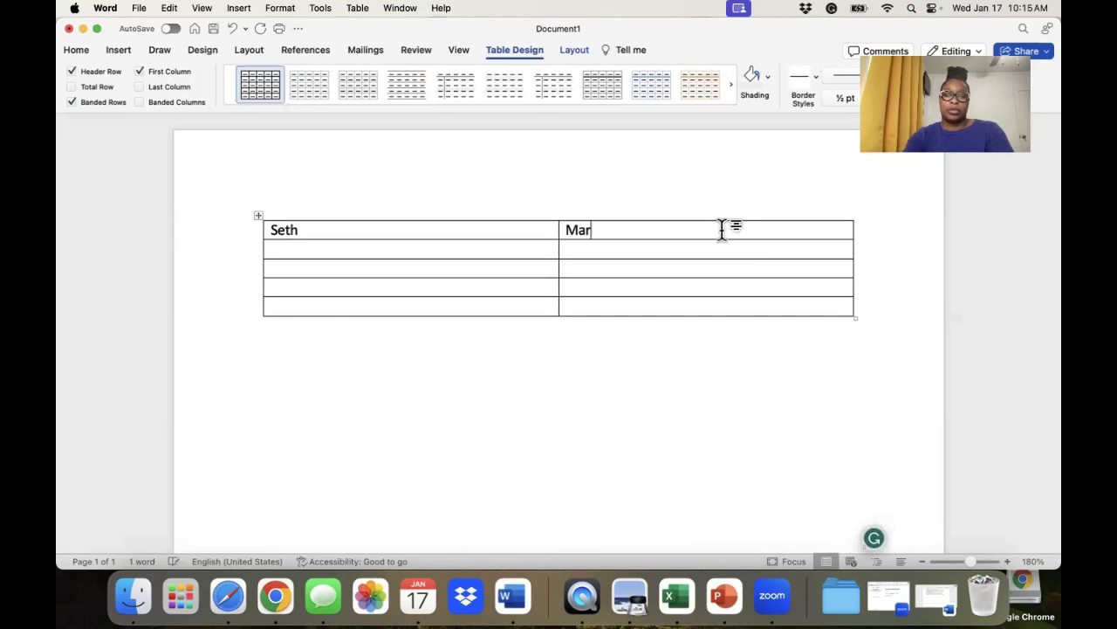
type("cos")
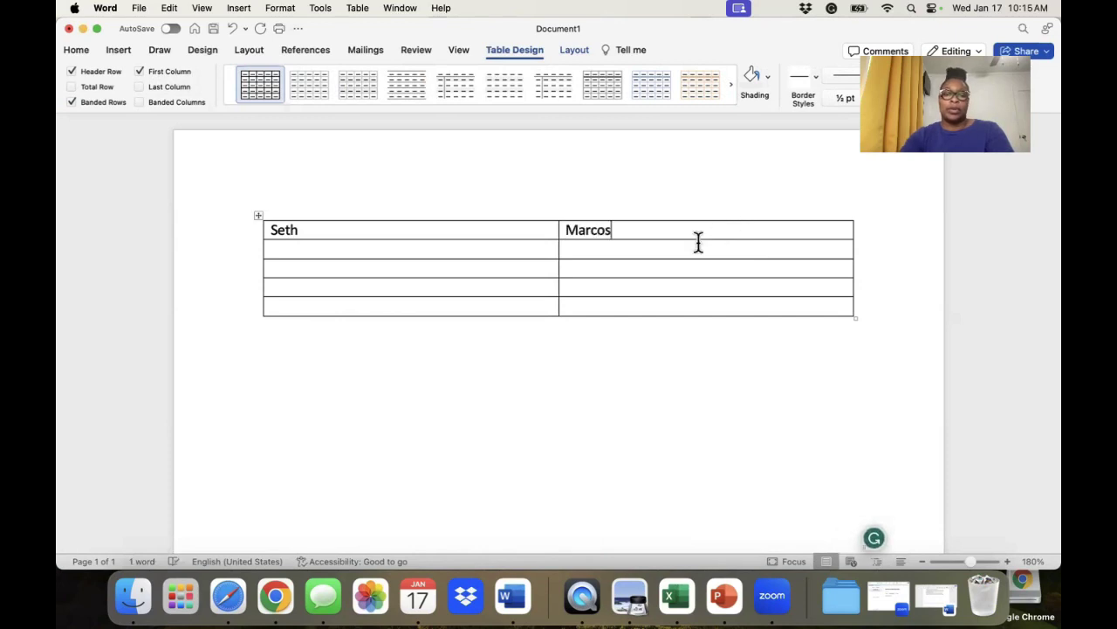
Insert an additional row above the table's second row
left_click(546, 251)
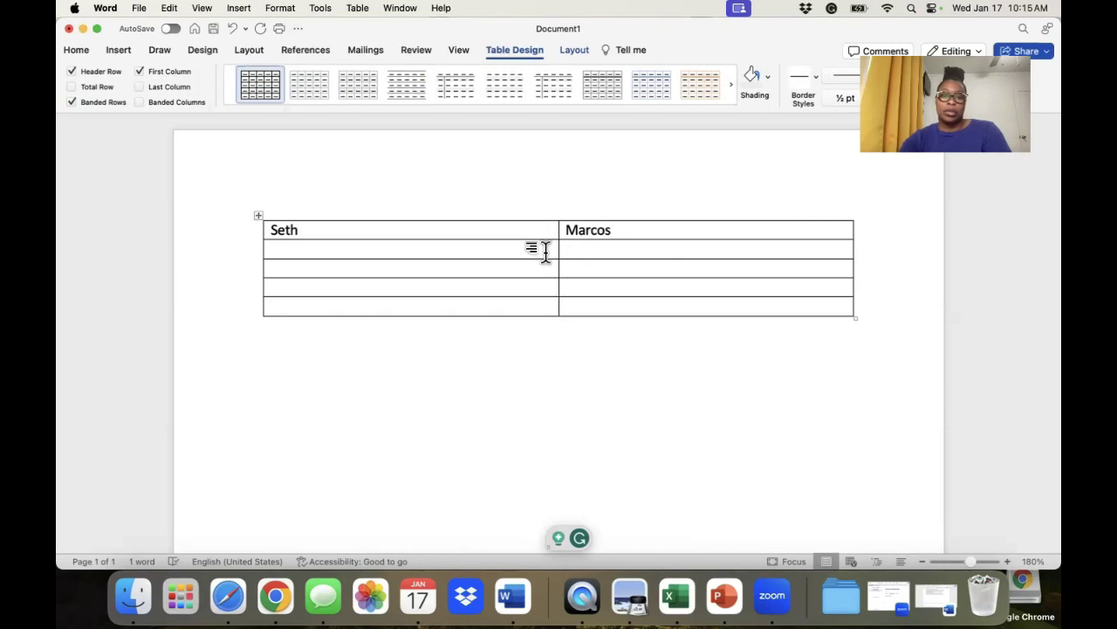
right_click(546, 257)
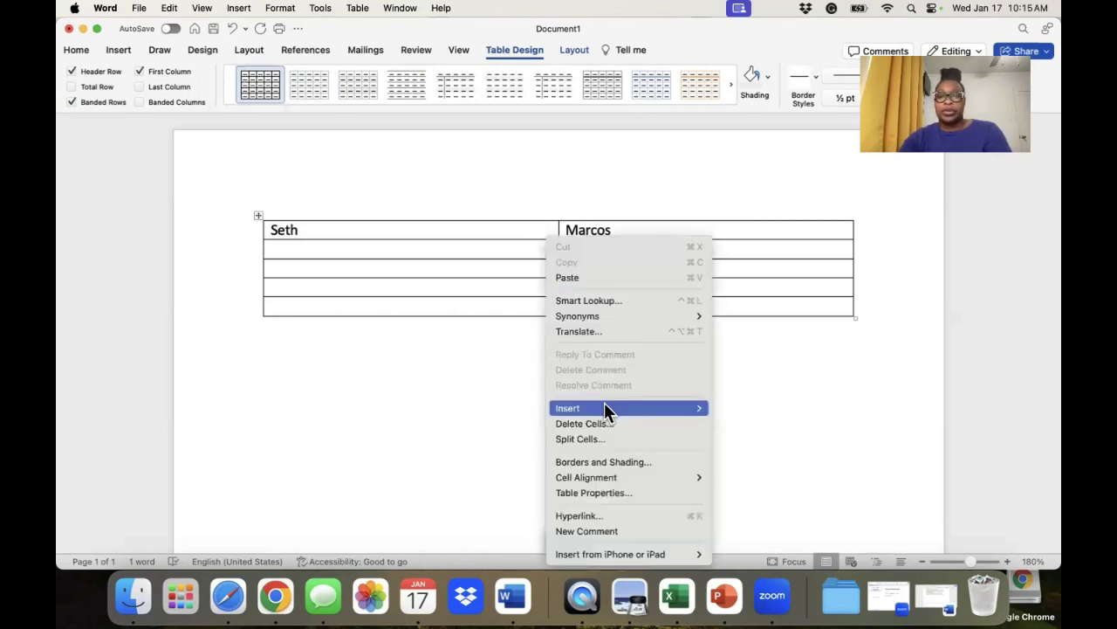
mouse_move(745, 411)
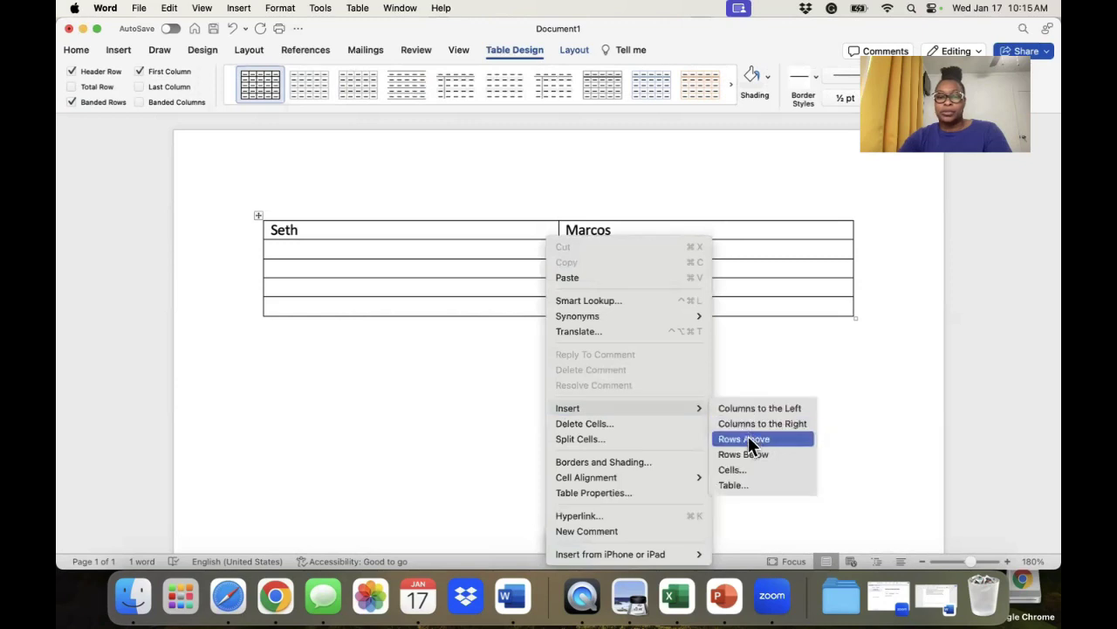
left_click(748, 437)
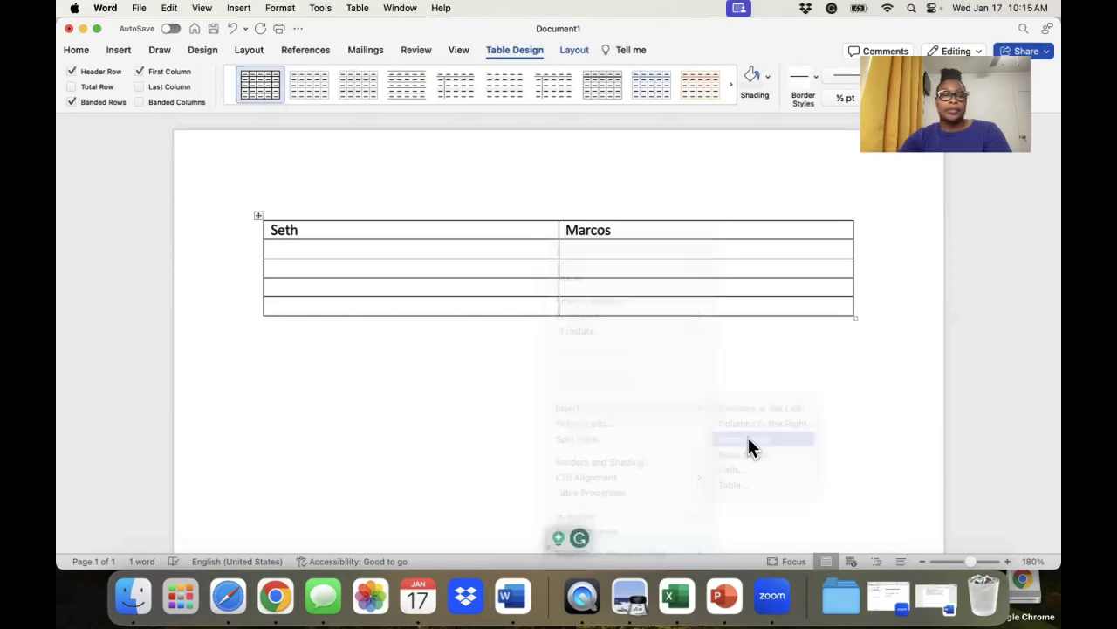
Enter Rest and Worship in the first two cells below the first character's heading
left_click(456, 251)
type("Rest")
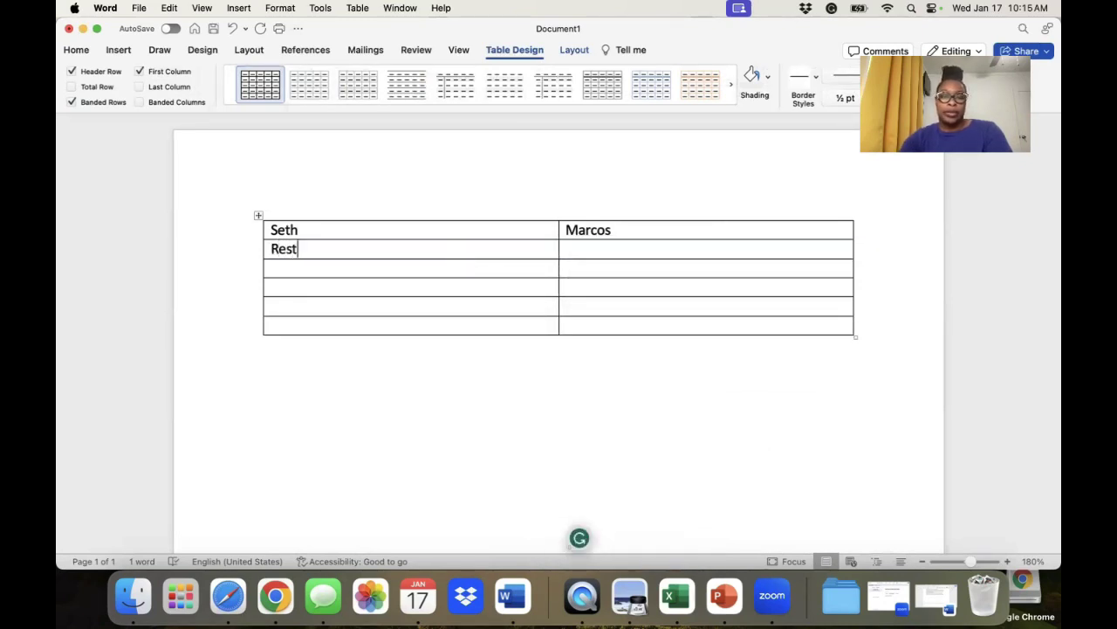
left_click(440, 275)
type("Wor")
type("shop")
key("BackSpace")
key("BackSpace")
type("ip")
Complete the first character's column with Fellowship, Duty and Rest in its last three rows
left_click(429, 291)
type("Fellowship")
key("Return")
key("BackSpace")
left_click(271, 306)
type("D")
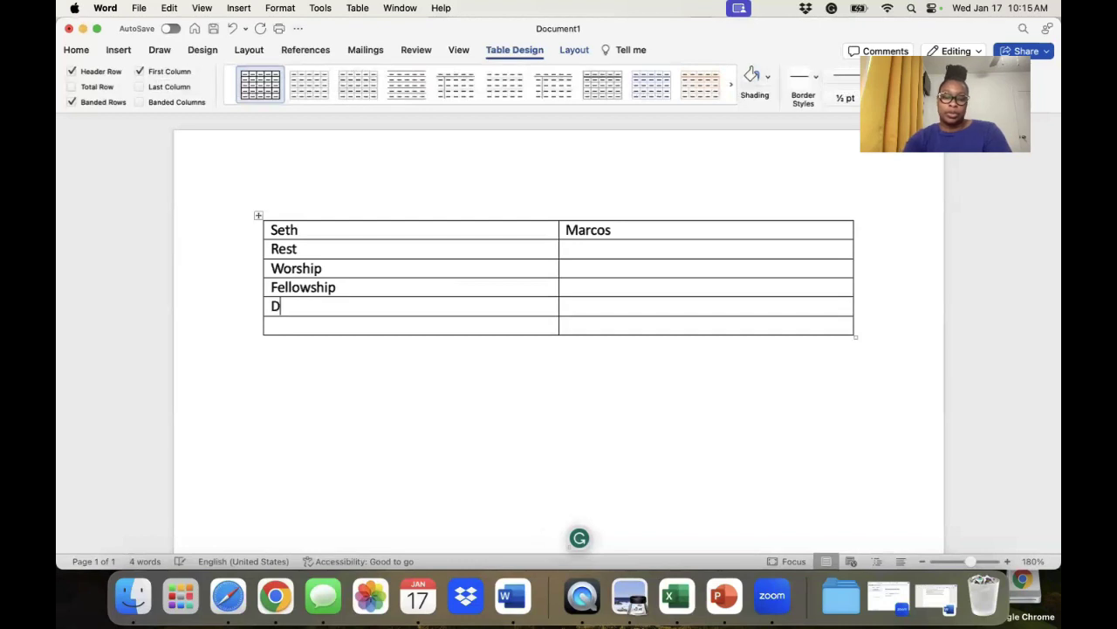
type("uty")
key("Return")
key("BackSpace")
left_click(271, 325)
type("Rest")
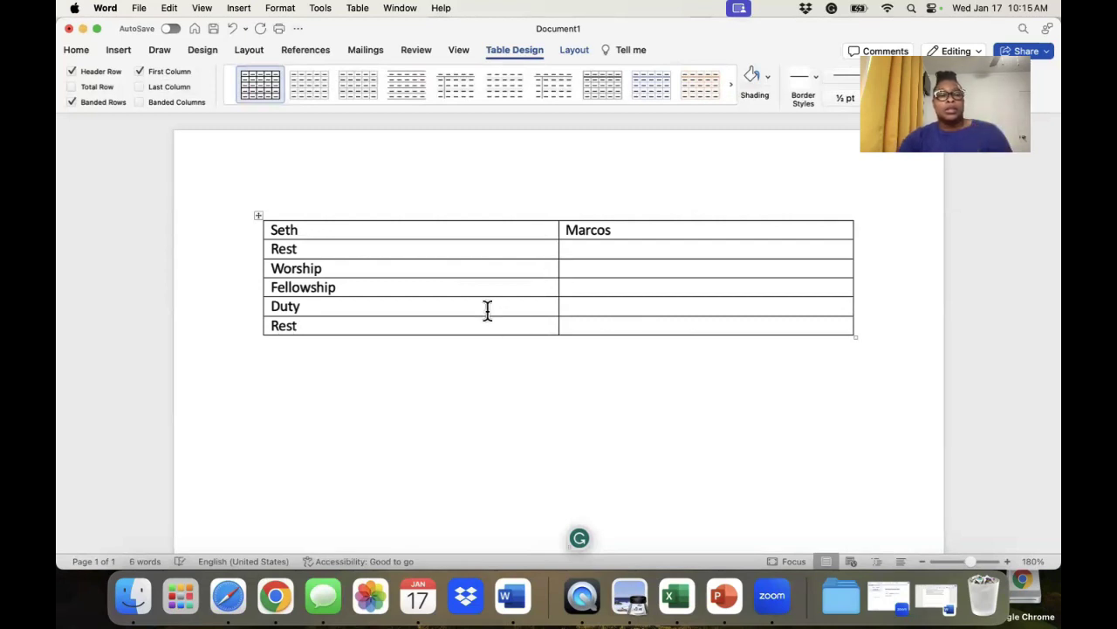
In the second character's column, enter Fellowship opposite Fellowship, Rest opposite the first Rest, and Duty opposite Worship
left_click(598, 288)
type("Fellow")
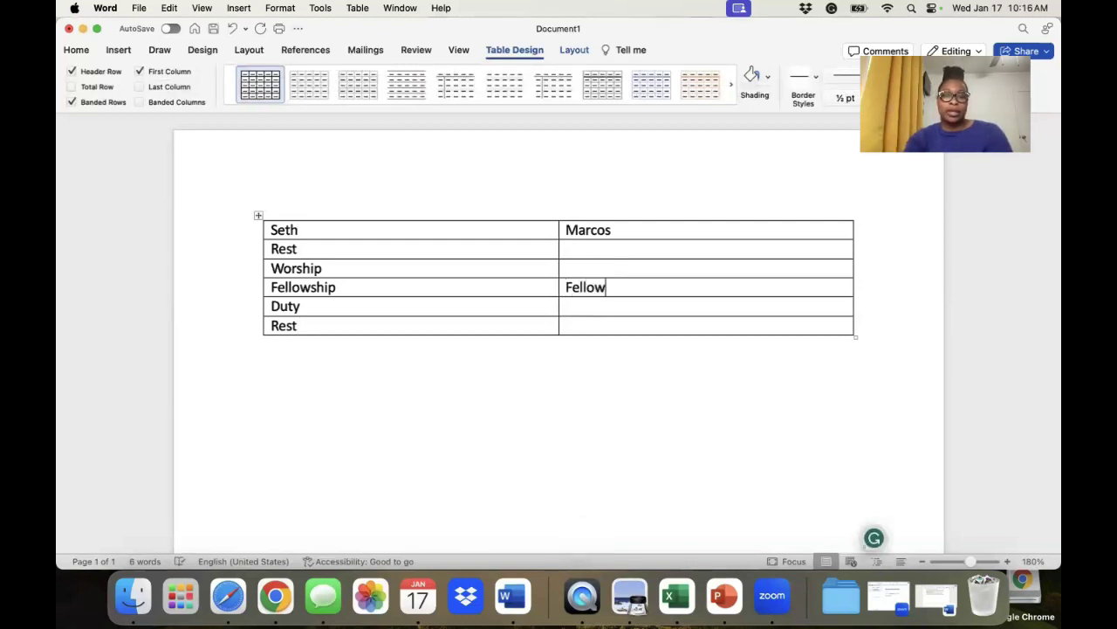
type("ship")
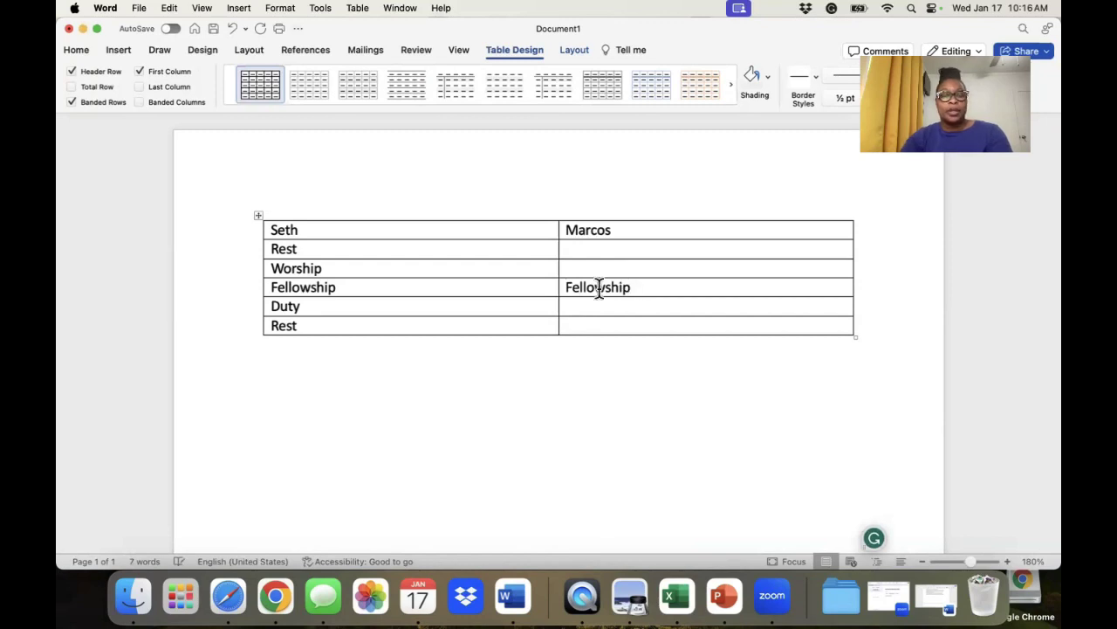
left_click(591, 251)
type("Rest")
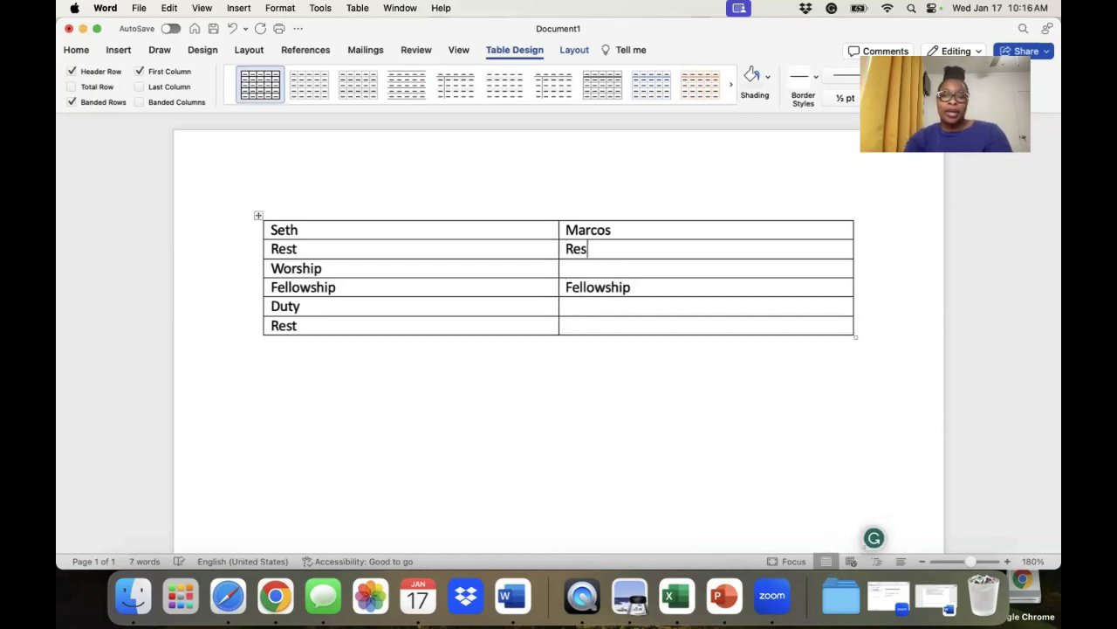
left_click(581, 271)
type("uty")
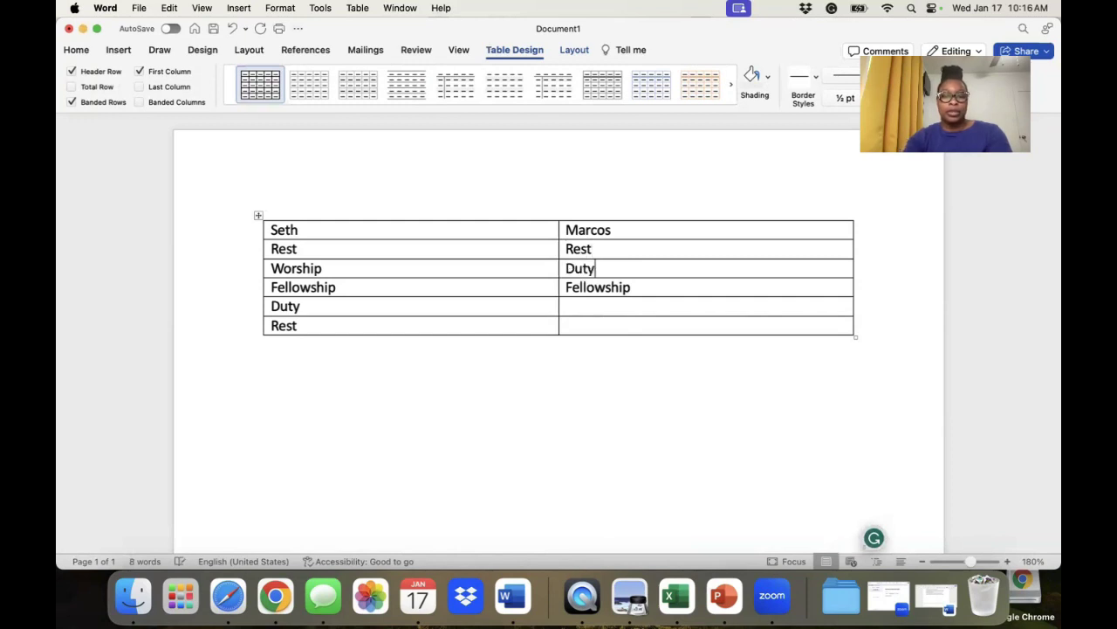
Complete the second character's column with Worship opposite Duty and Rest in the last row
left_click(584, 305)
type("Worsho")
key("BackSpace")
type("ip")
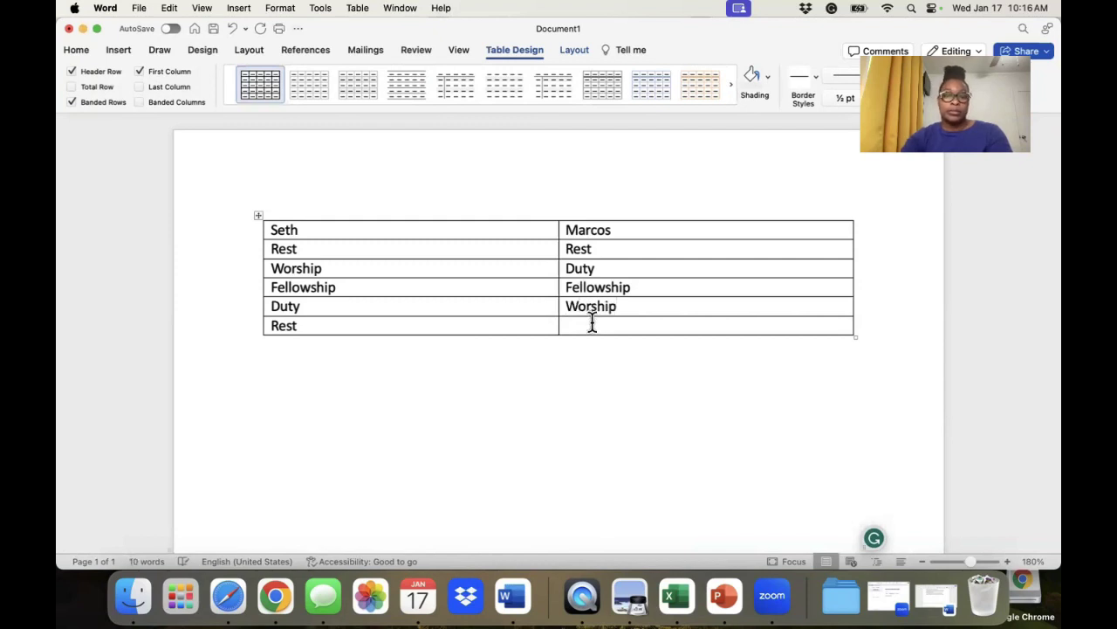
left_click(592, 323)
type("Rest")
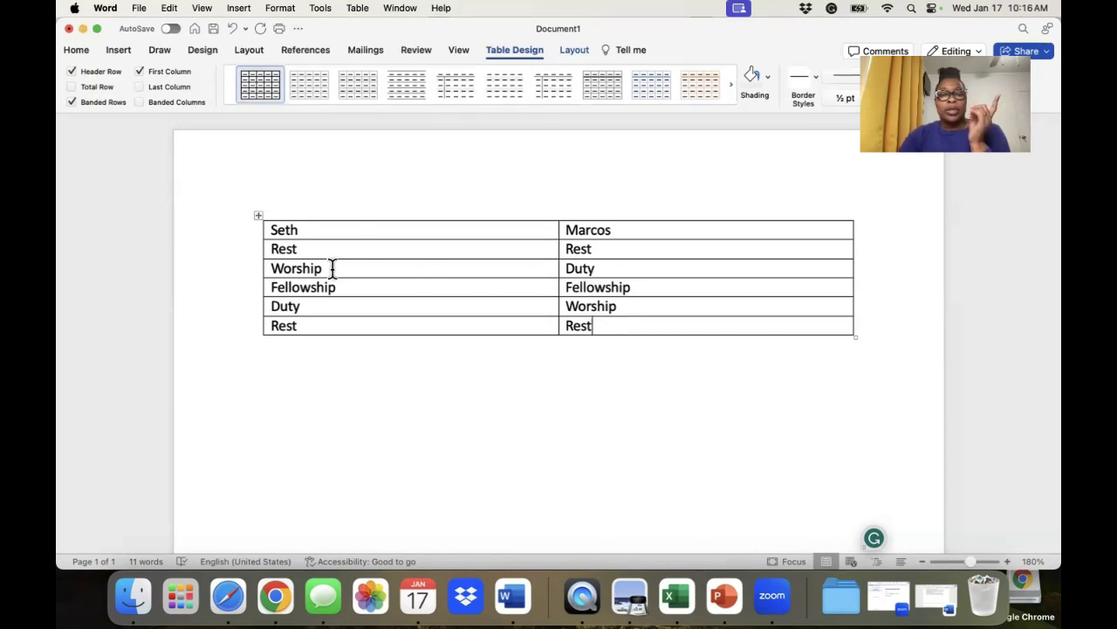
Note beside the first character's Worship that he sees the second character singing, and swap Duty and Worship in the second character's column
type("- ")
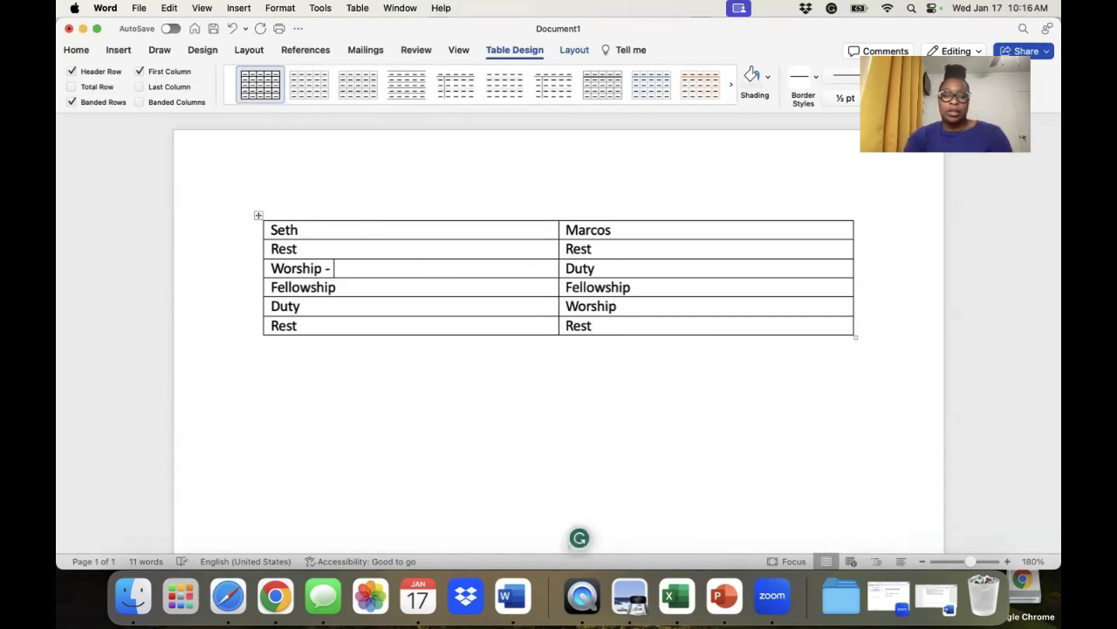
type("sees Marcos singing")
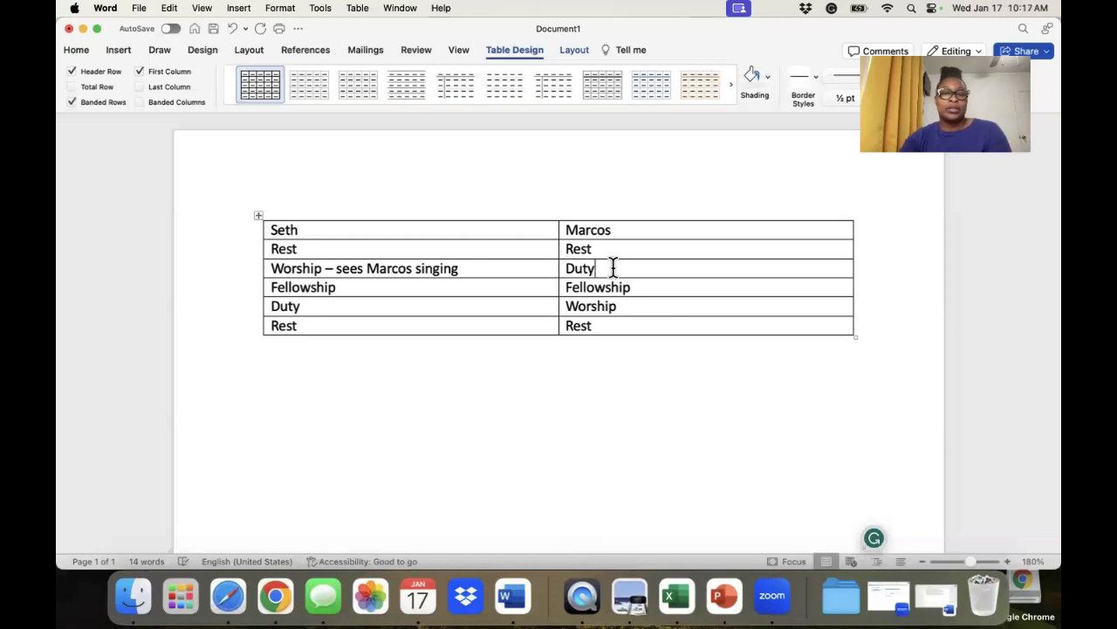
key("BackSpace")
key("BackSpace")
type("Worship")
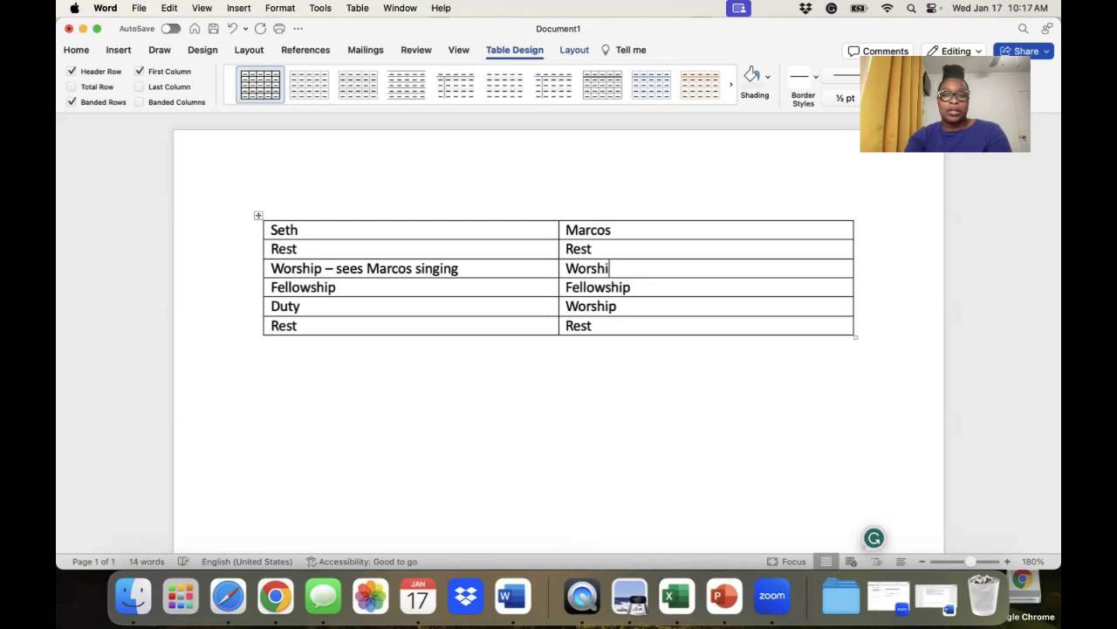
double_click(601, 310)
type("Du")
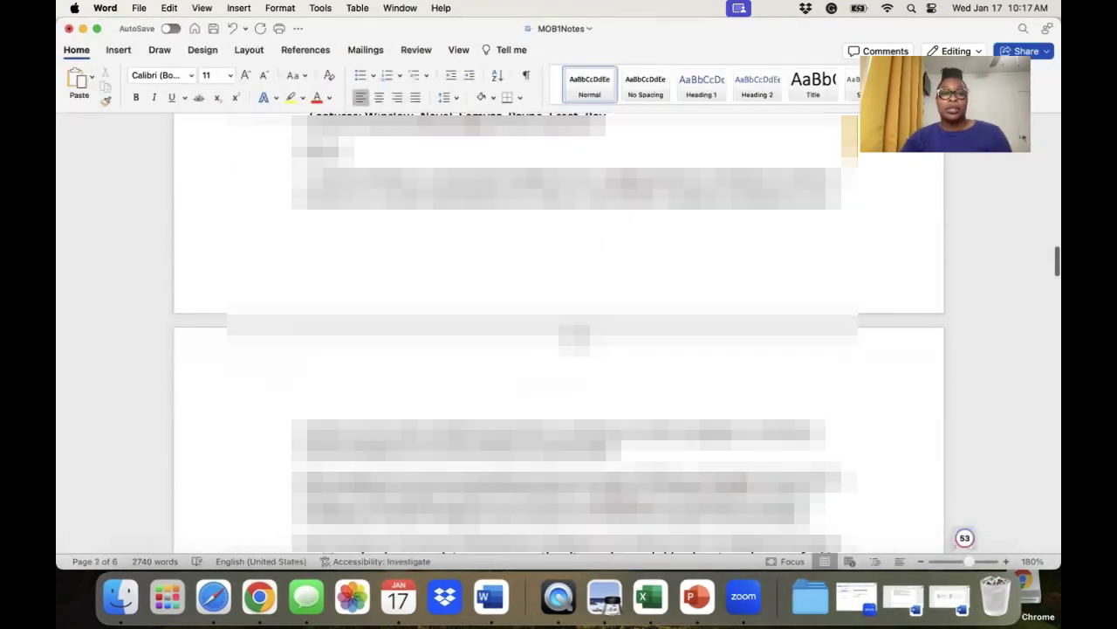
Return to the MOB1Notes document and write a new one-line paragraph between the first two paragraphs on page 3
scroll(559, 349, "down", 5)
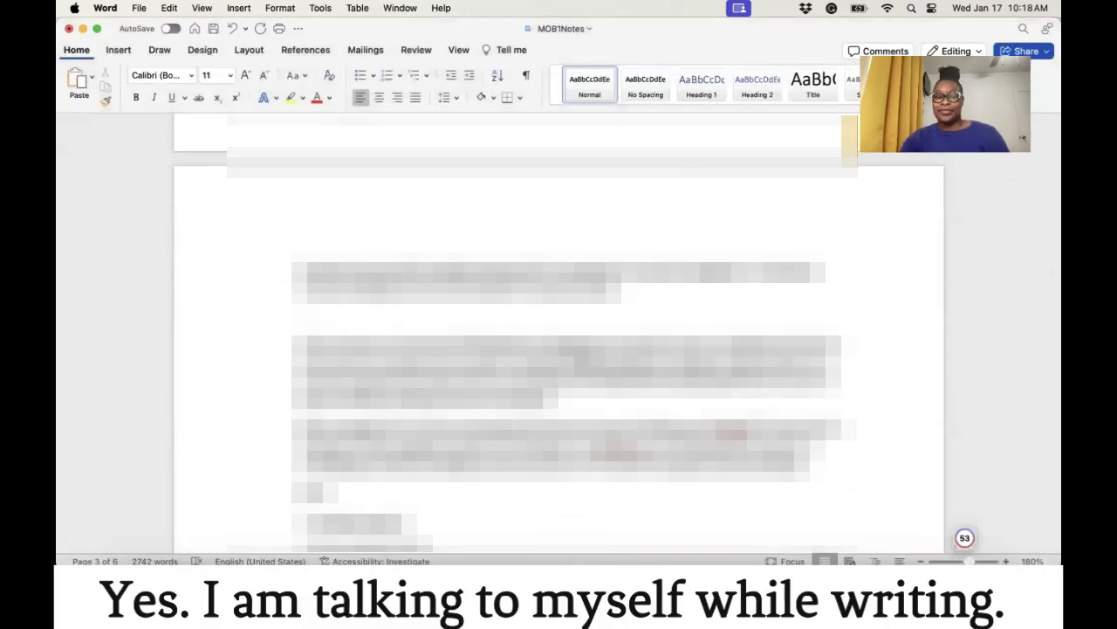
scroll(590, 414, "down", 1)
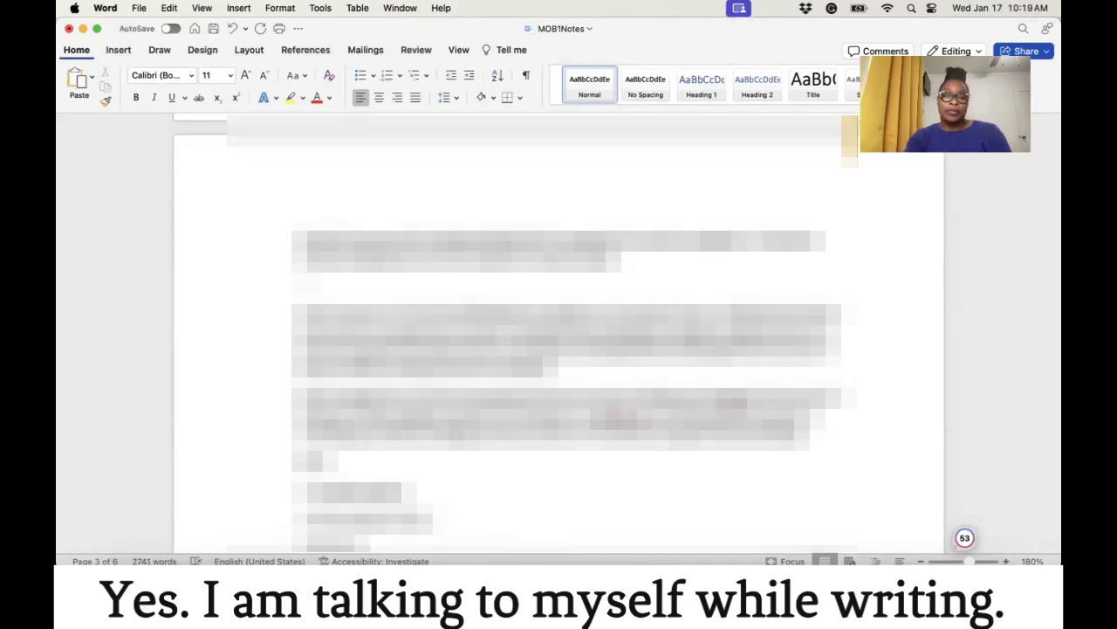
type("...")
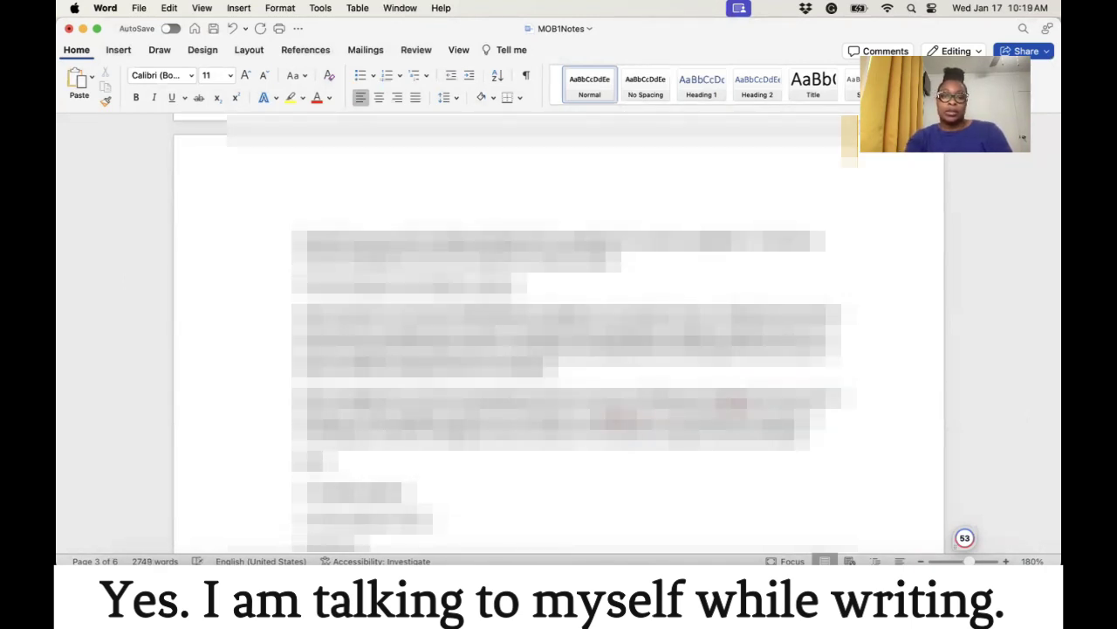
type("[unreadable blurred text, about 6 words]")
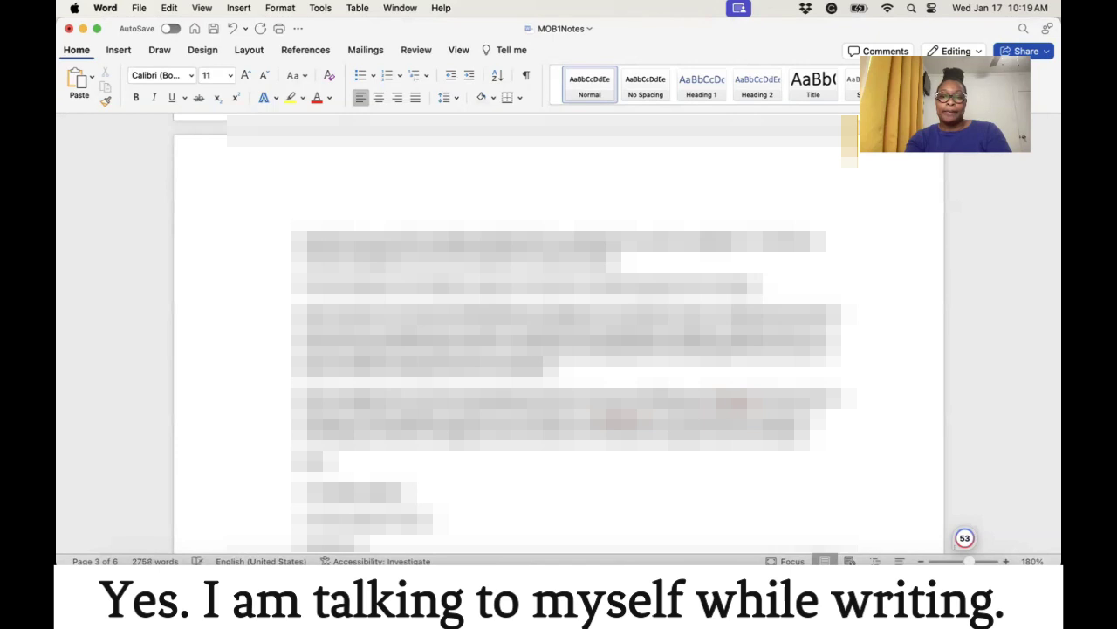
type("...")
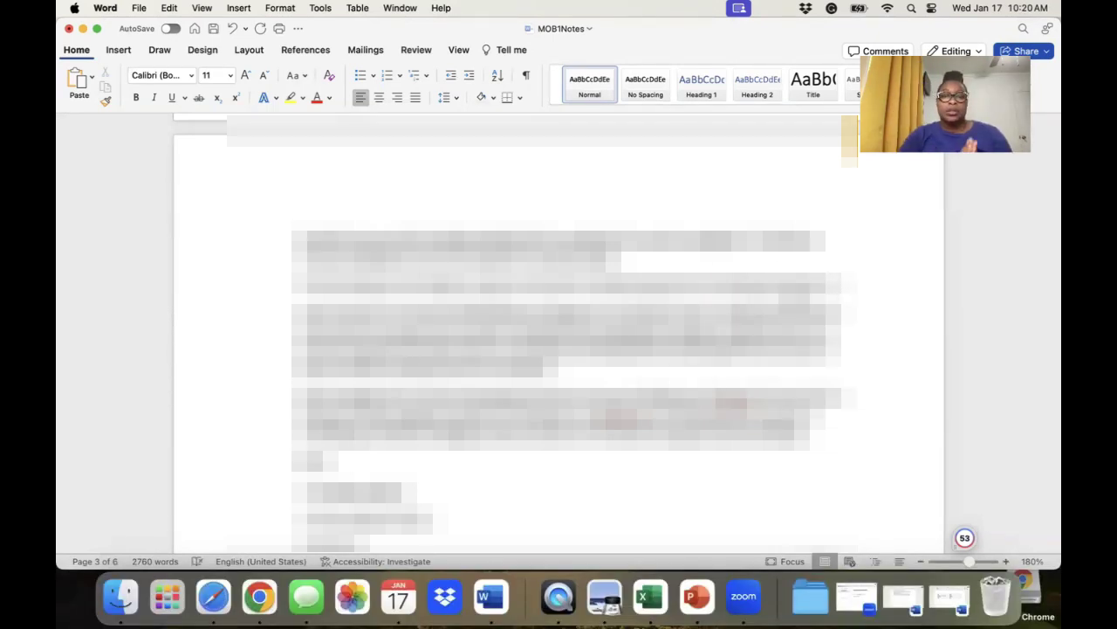
Check the end of page 2 against page 3 and revise the last full paragraph above the short list on page 3
scroll(574, 367, "up", 5)
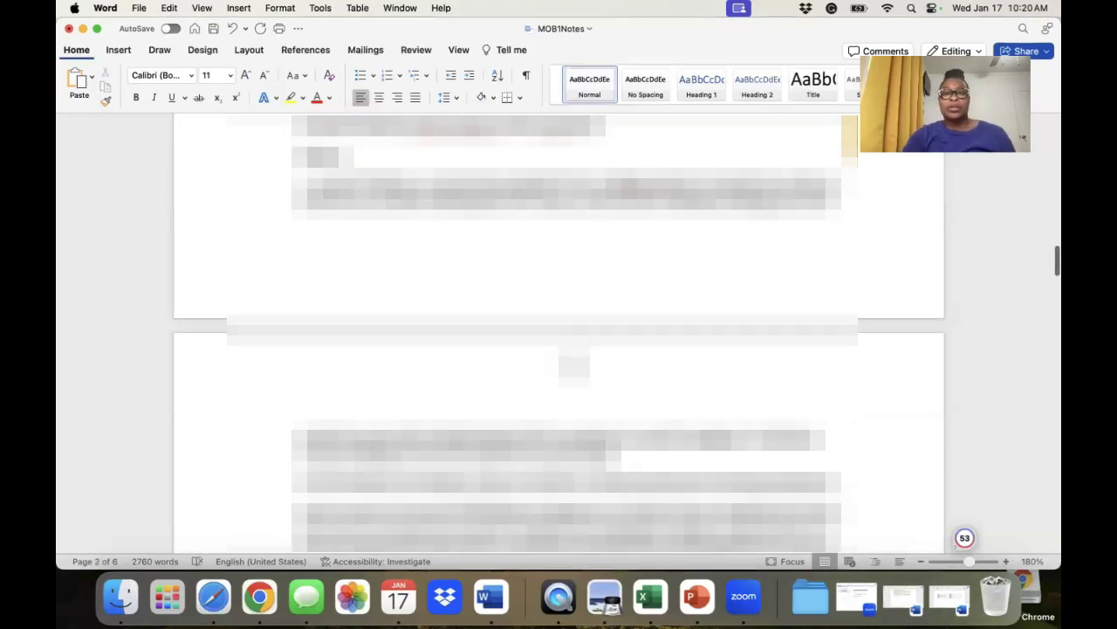
scroll(558, 332, "down", 5)
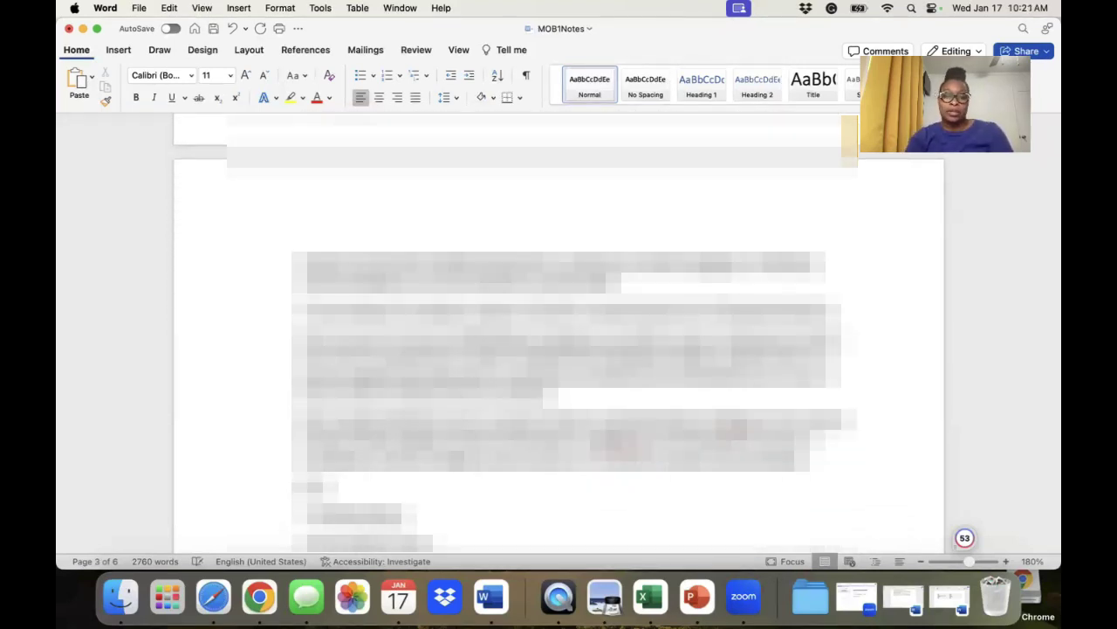
scroll(463, 476, "up", 3)
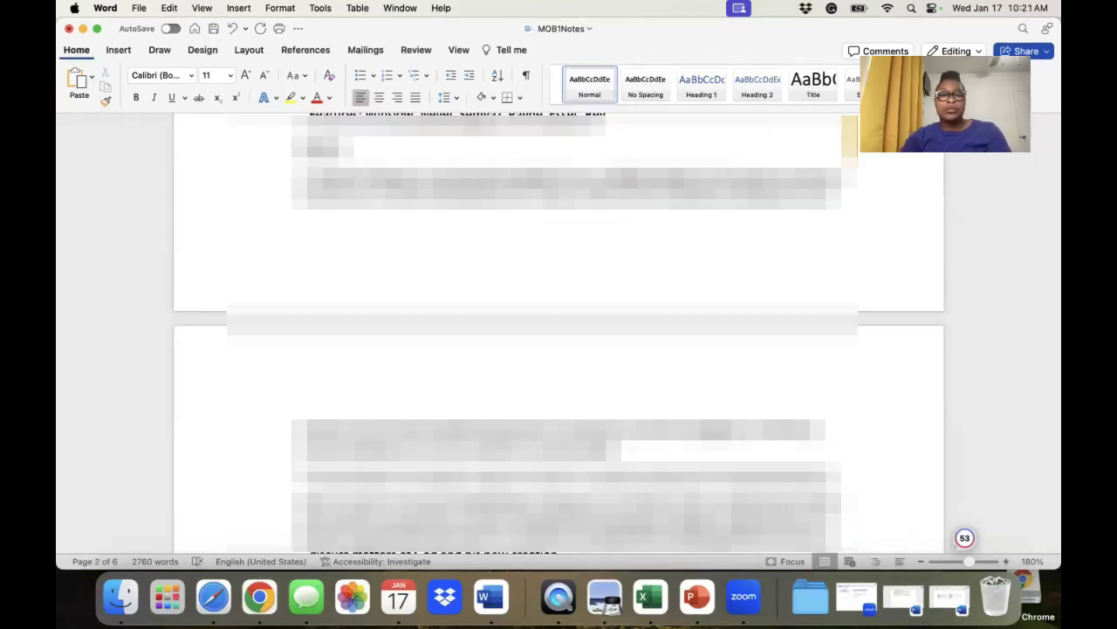
scroll(558, 332, "down", 4)
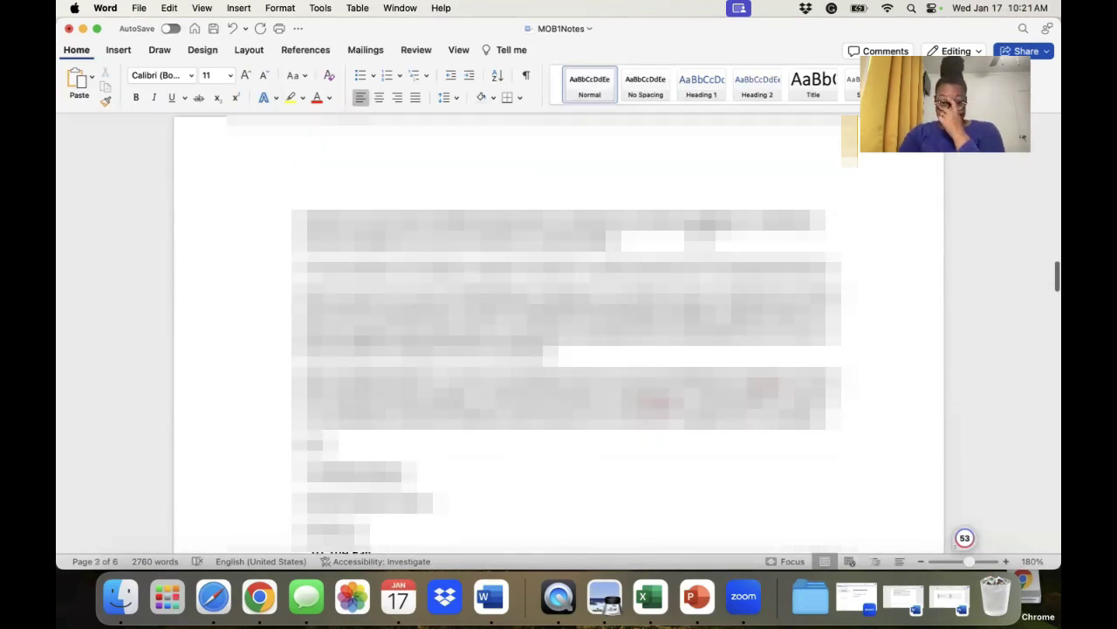
scroll(515, 332, "up", 1)
type("unreadable blurred words typed here")
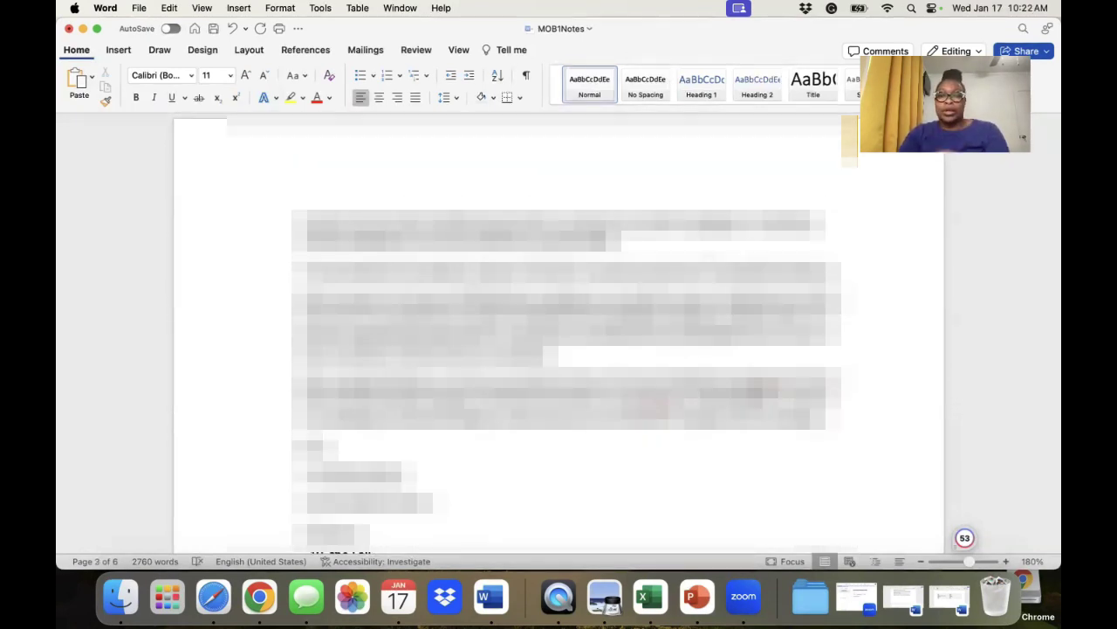
Copy the paragraph directly above the list on page 2 and paste it directly above the list on page 3
scroll(399, 436, "up", 5)
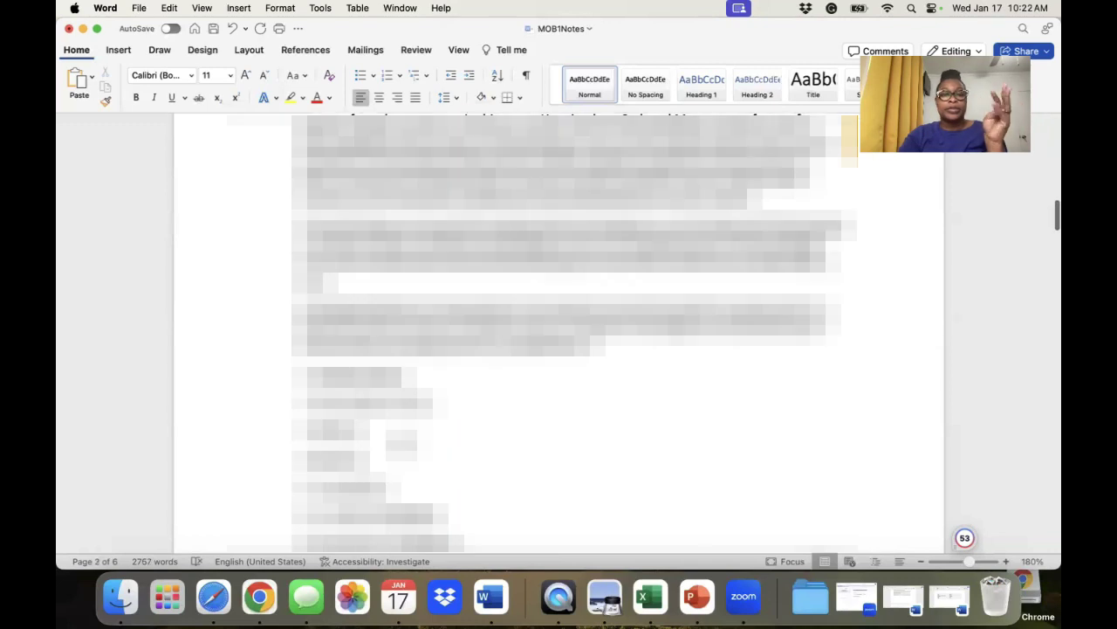
left_click_drag(762, 306, 590, 377)
scroll(559, 332, "up", 1)
key("super+c")
scroll(558, 332, "down", 5)
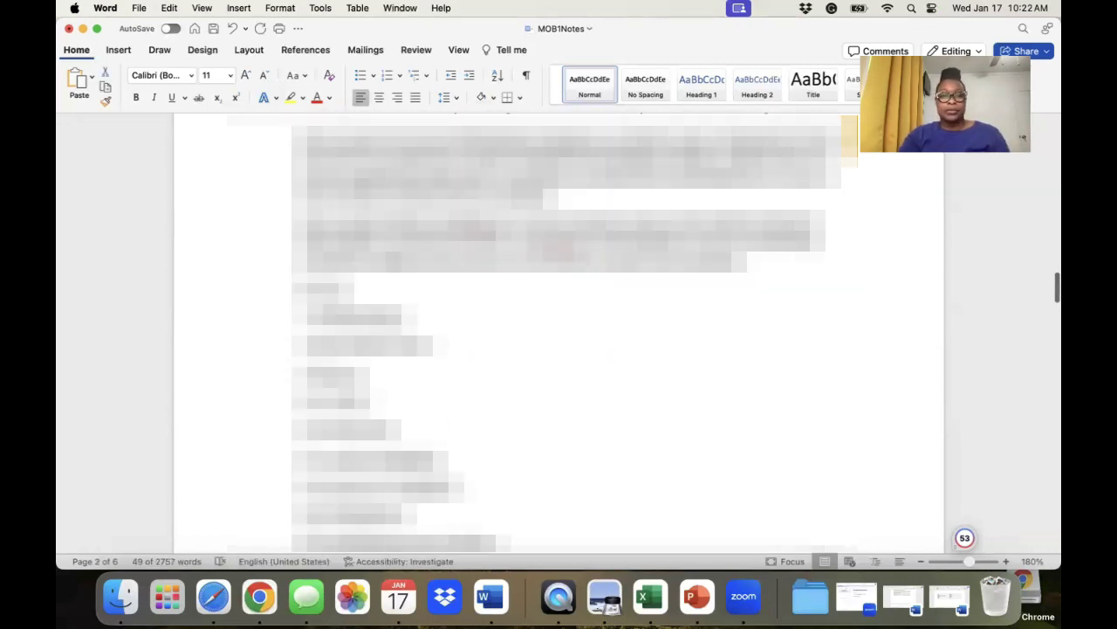
left_click(314, 289)
key("super+v")
Replace the latter part of the pasted paragraph on page 3 with new story text, using the page 2 passage as reference
left_click_drag(417, 302, 602, 323)
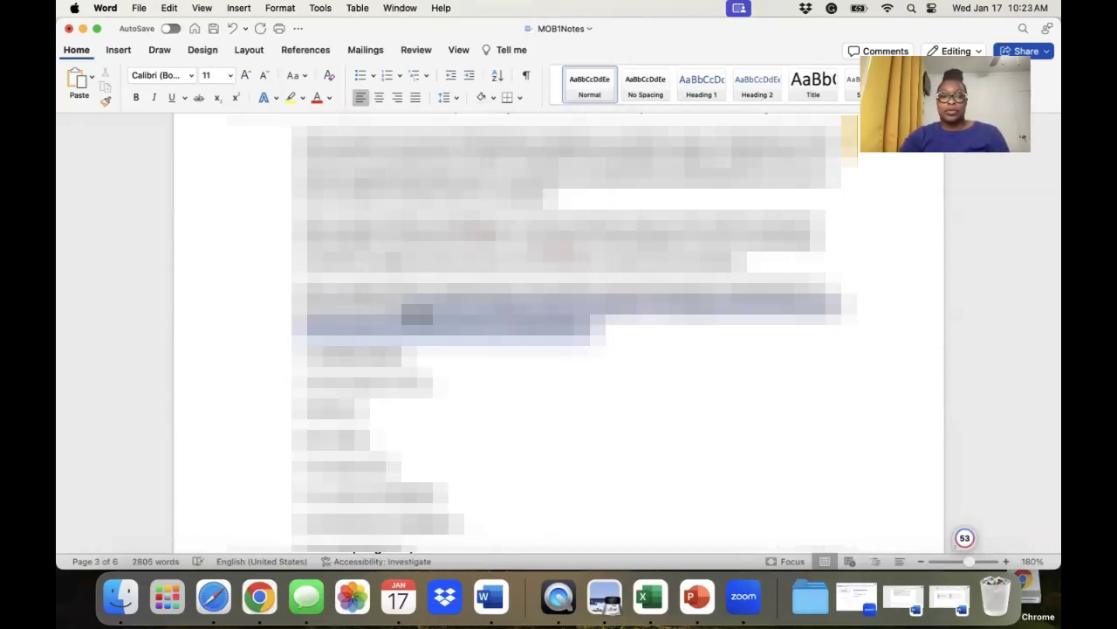
type("unreadable blurred words typed here")
scroll(591, 332, "down", 2)
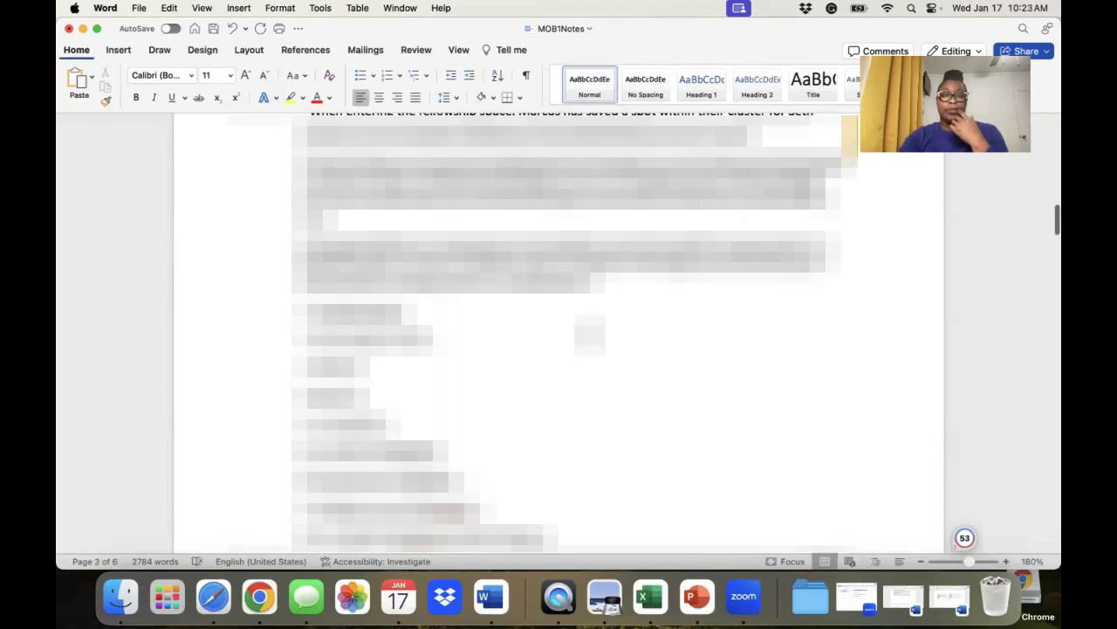
type("unreadable blurred words")
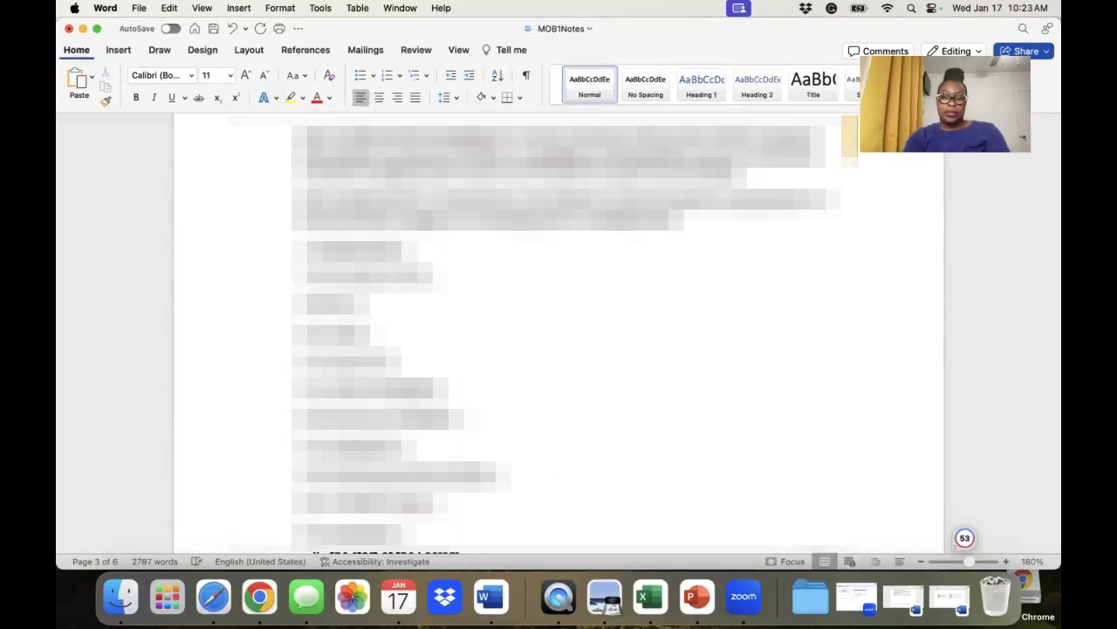
type("unreadable blurred words")
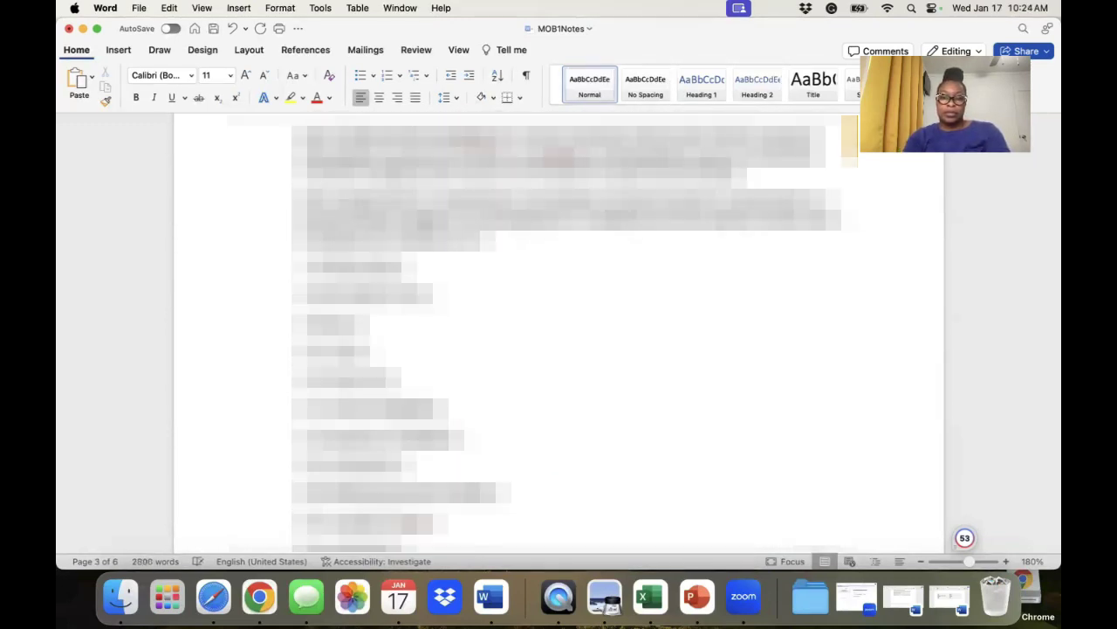
type("unreadable blurred words")
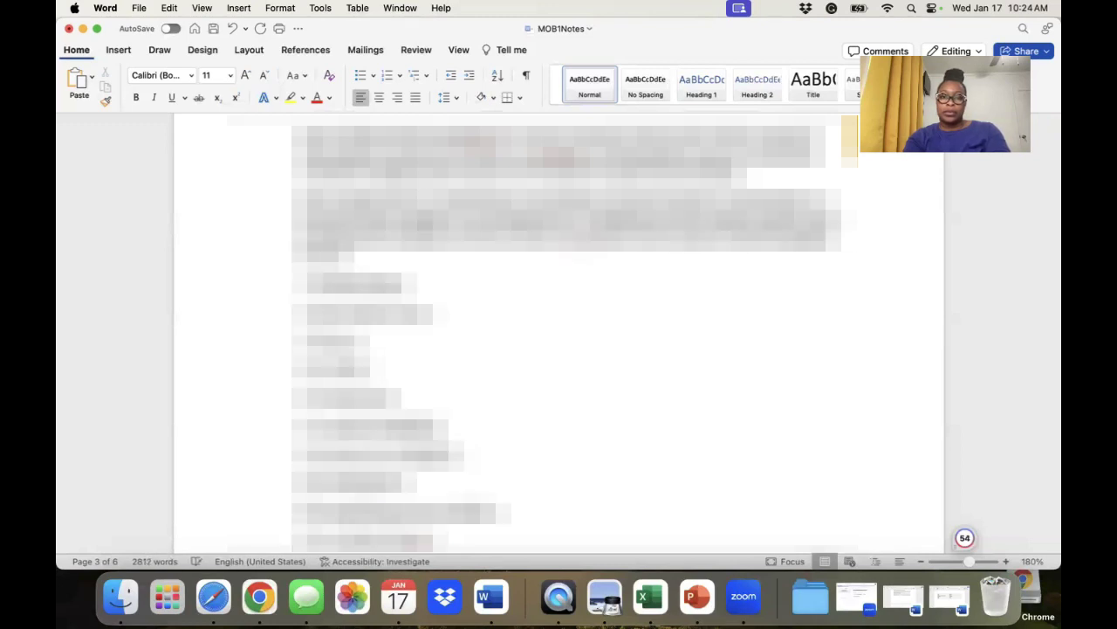
Reread the scene notes across pages 1 to 3 and add a few words to the story text
scroll(559, 332, "up", 15)
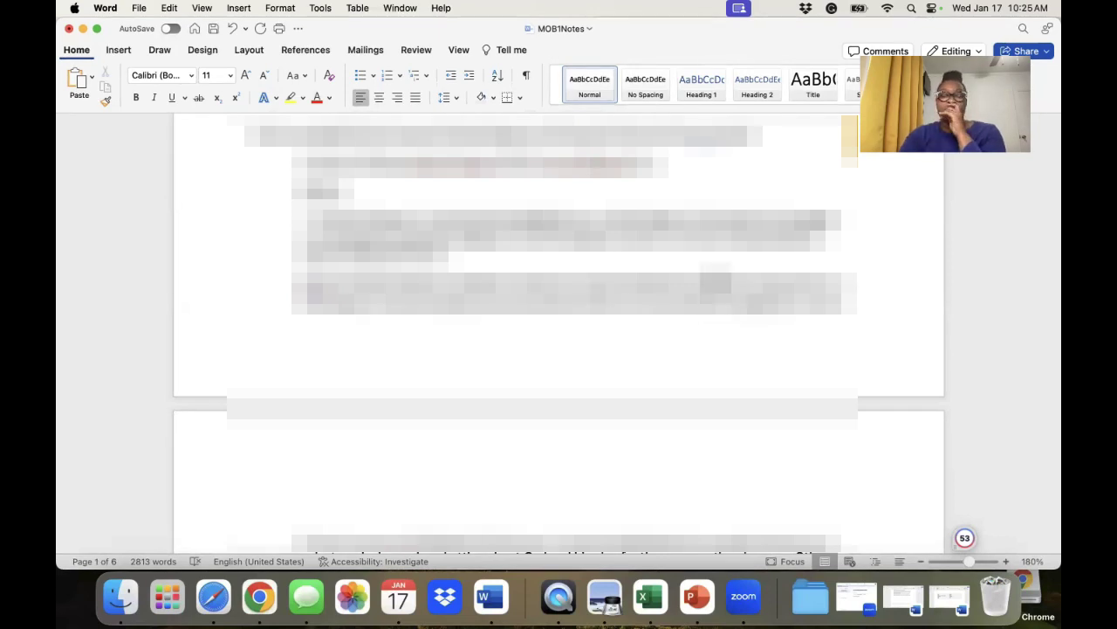
scroll(559, 332, "down", 4)
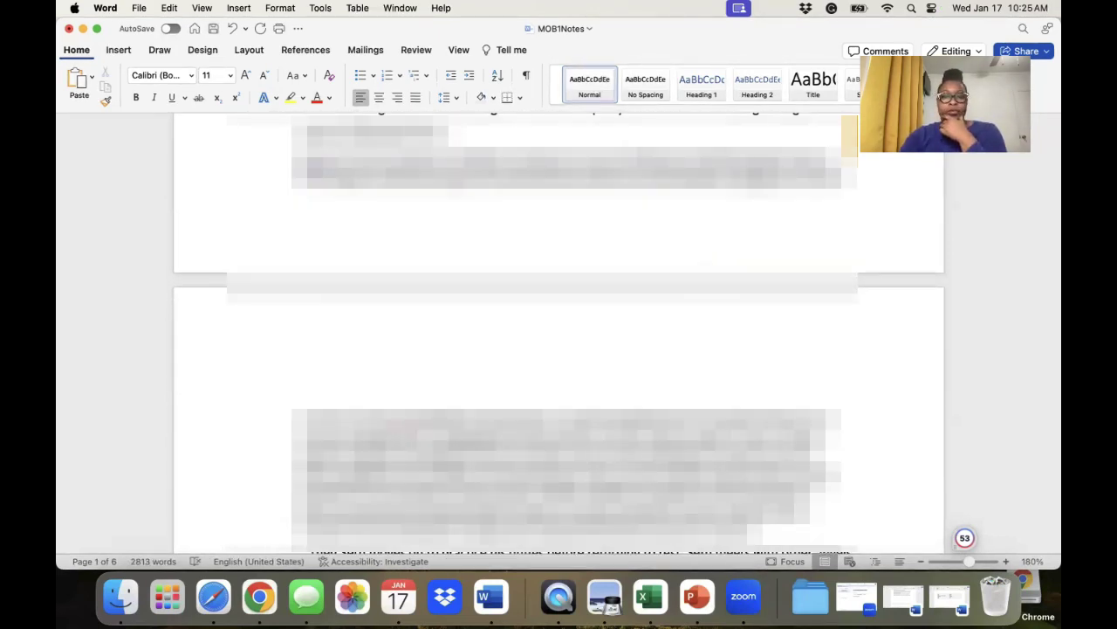
type("...")
scroll(559, 331, "down", 2)
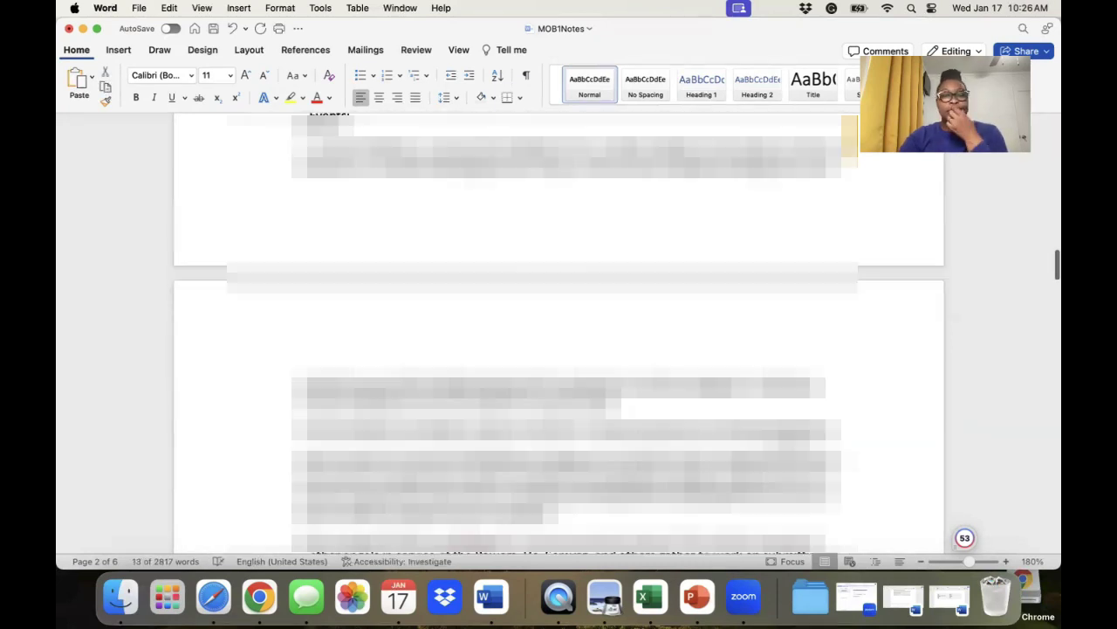